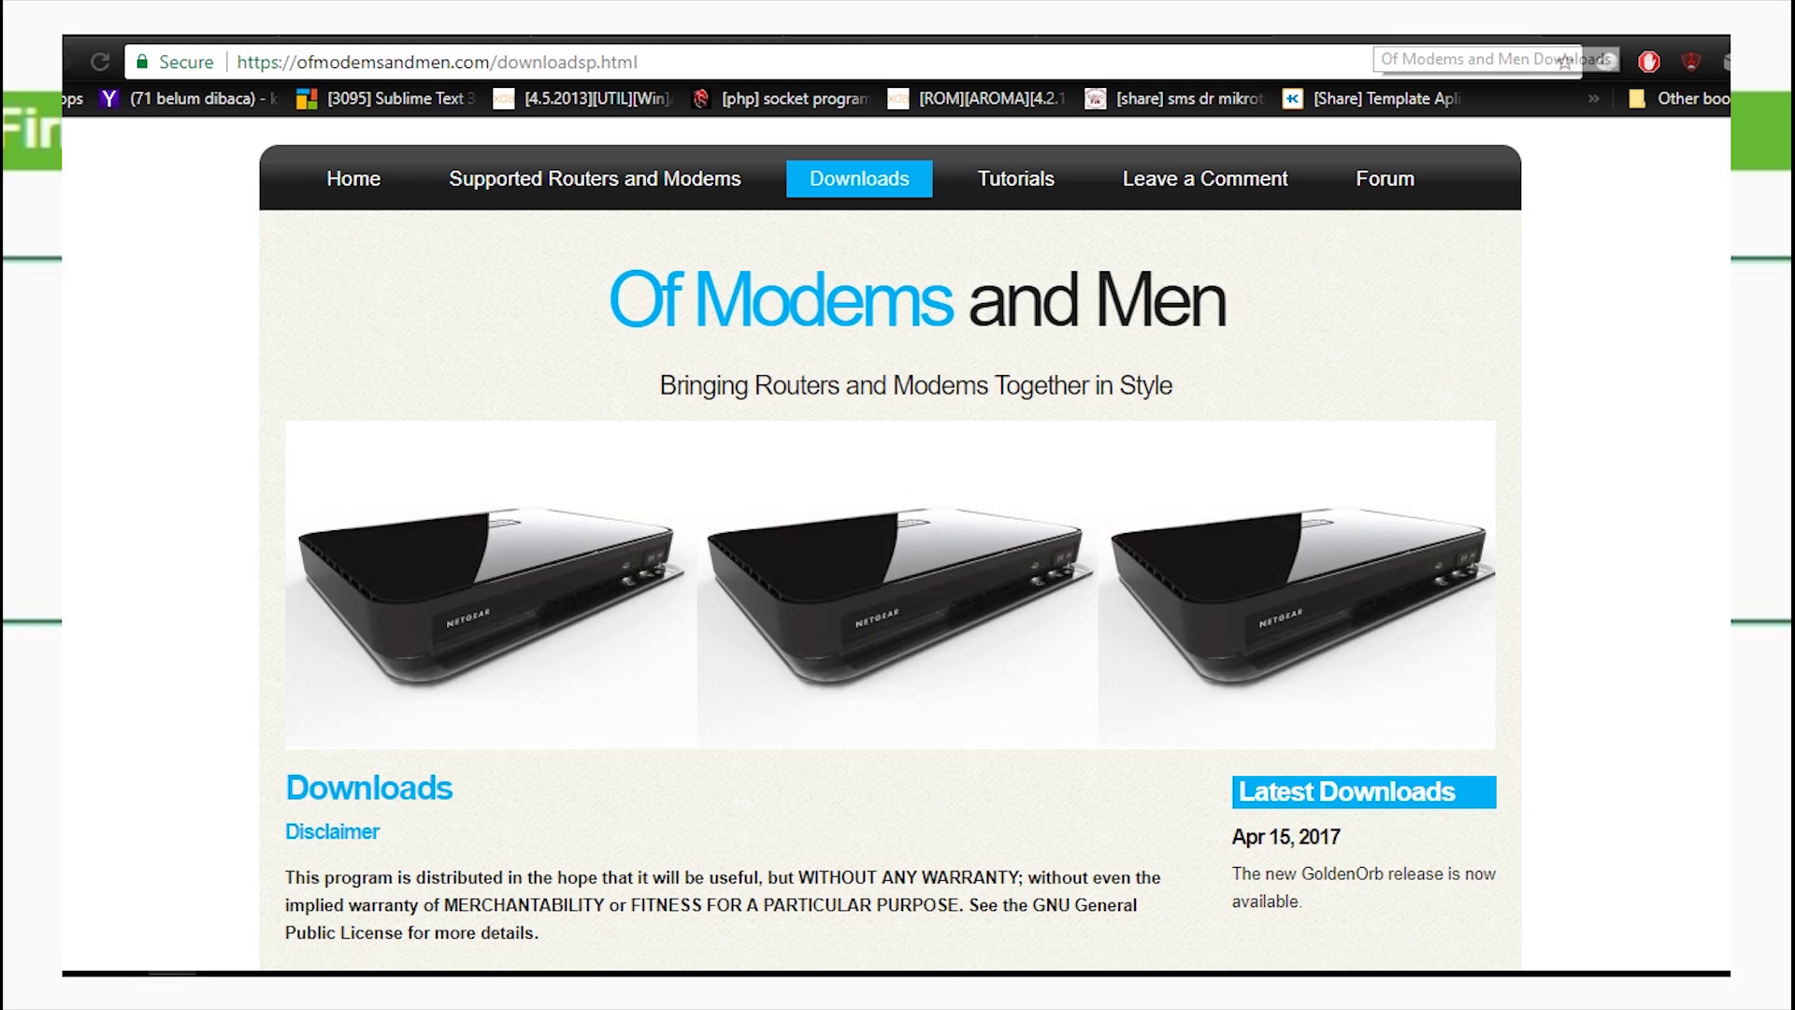
Highlight the ofmodemsandmen.com/downloadsp.html address in the Downloads page's address bar
drag(298, 61, 640, 61)
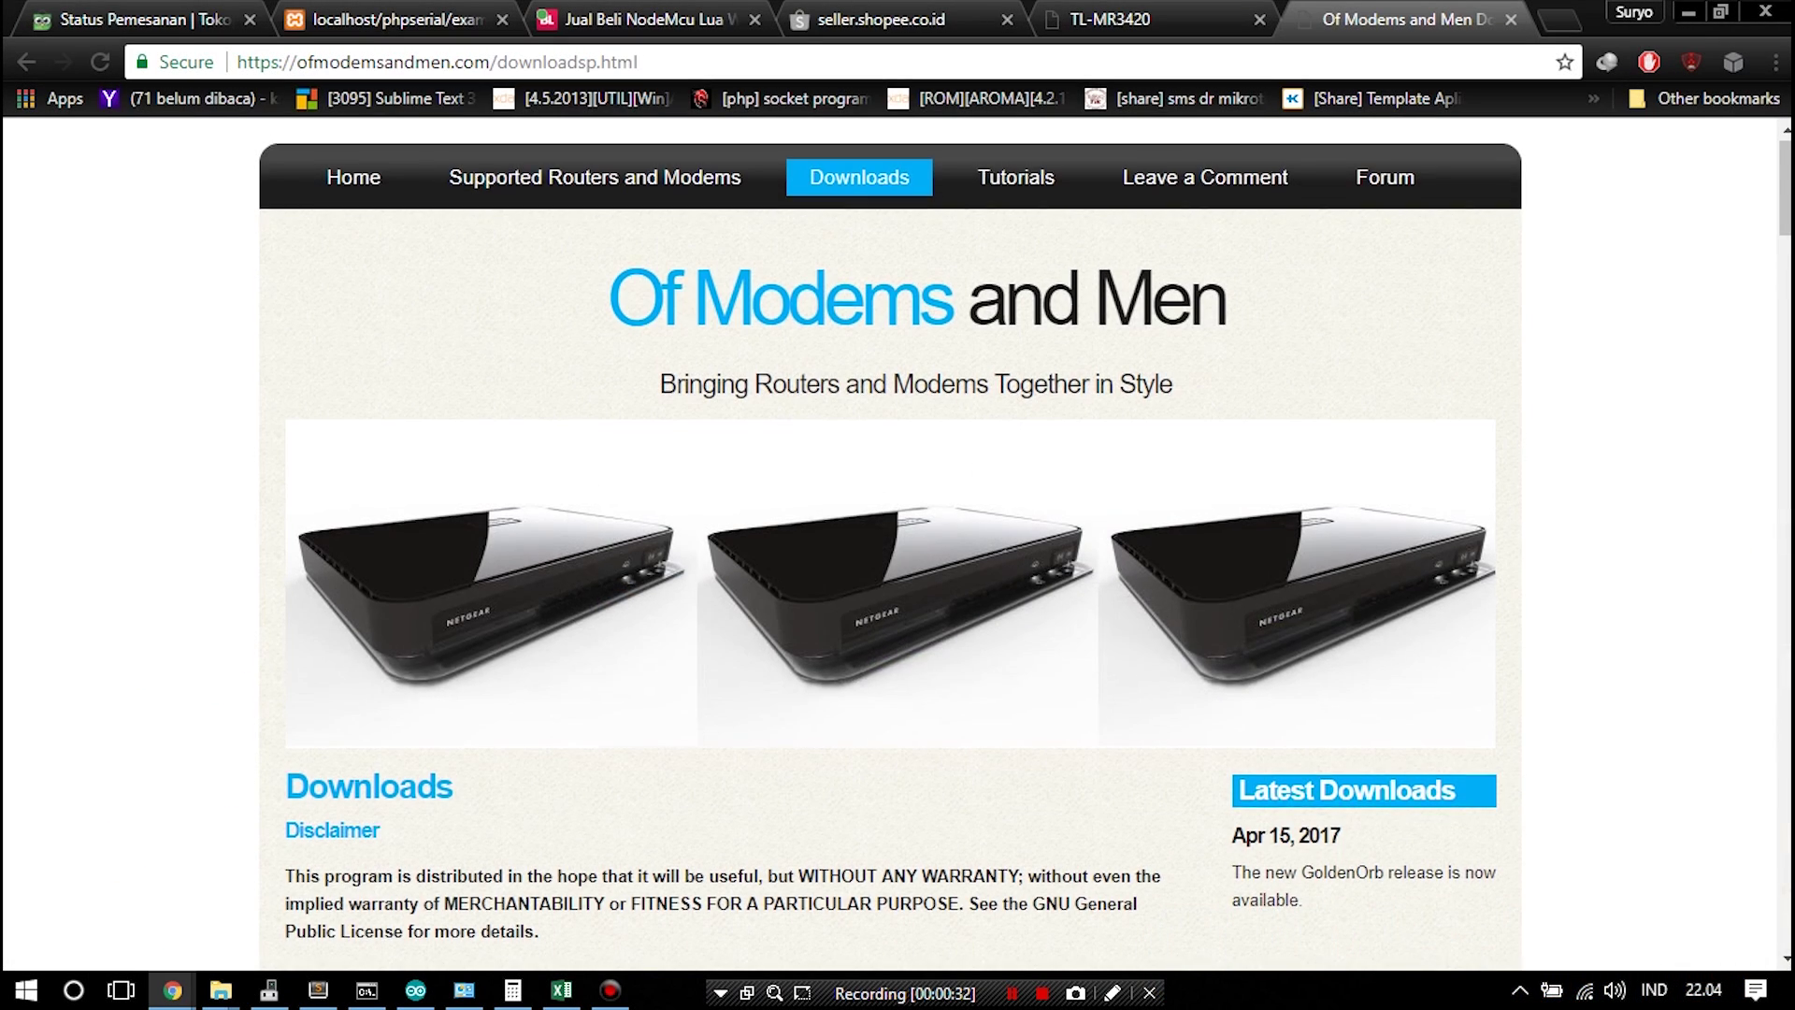
Download mr3420-v2-GO2017-04-15_2.zip for the TP-Link MR3420 V2 and show its Downloads\Compressed folder
scroll(898, 542, down, 15)
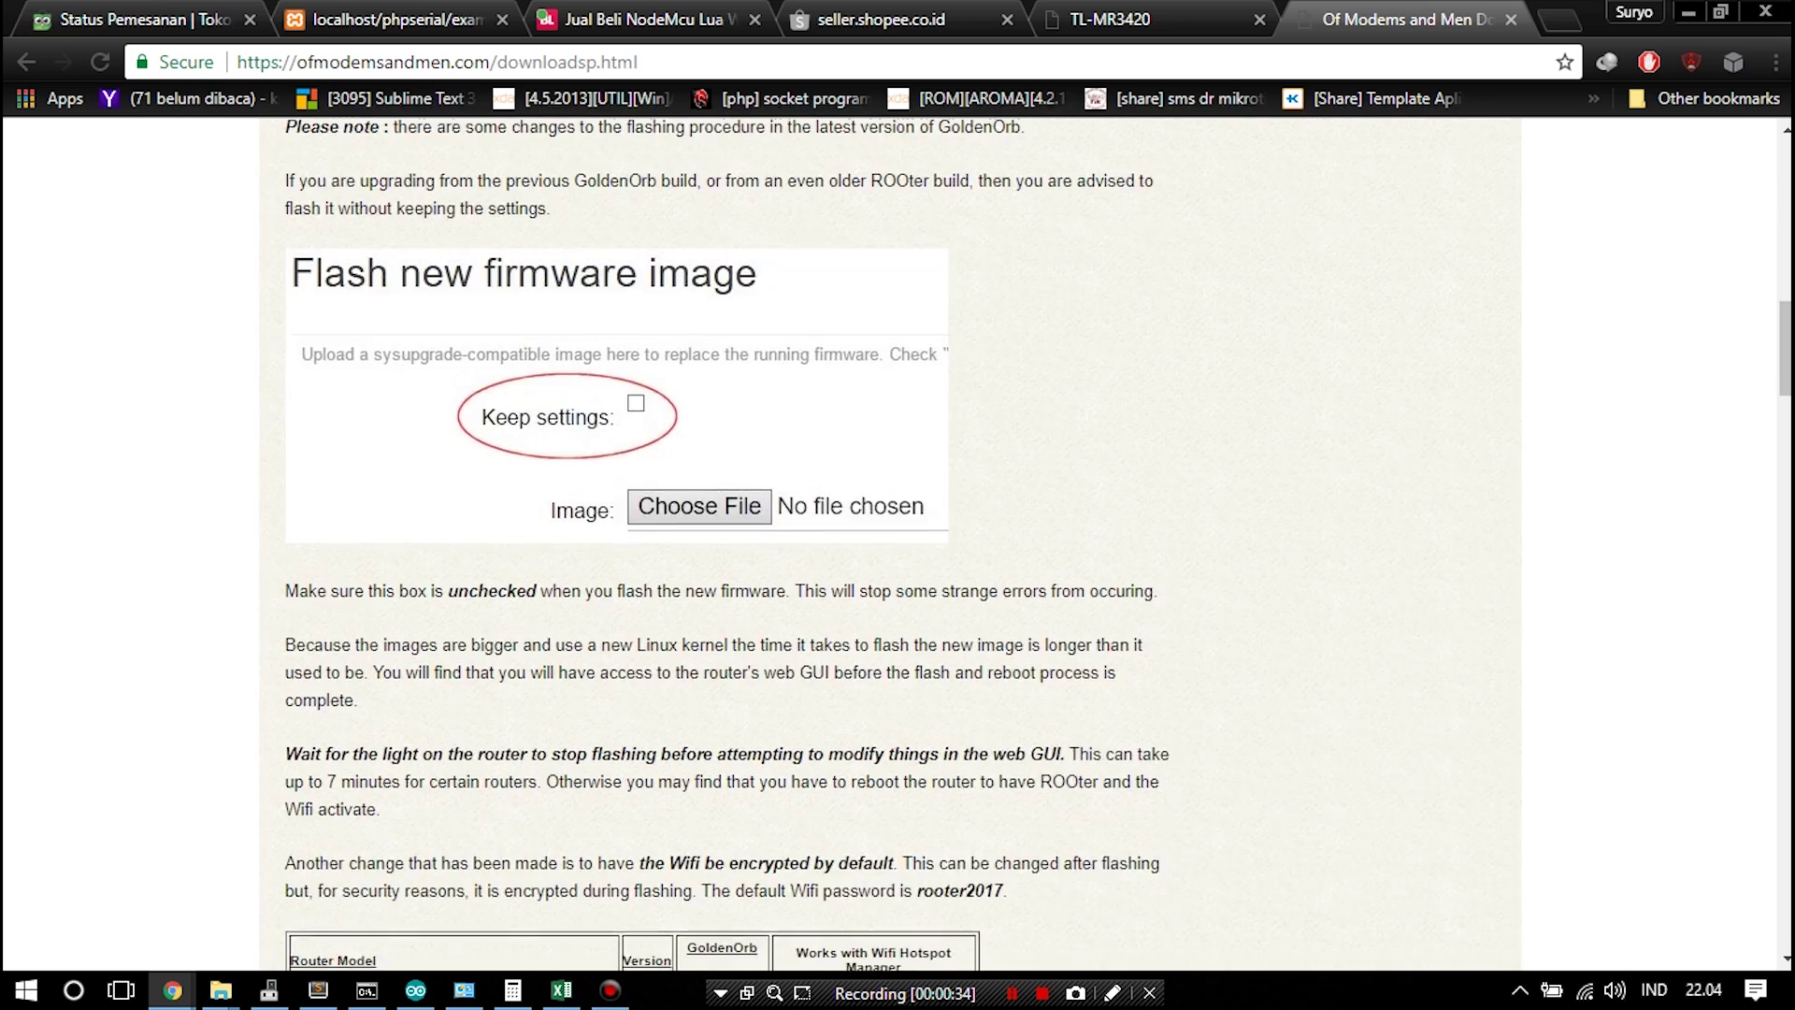
scroll(898, 543, down, 20)
scroll(721, 479, up, 15)
click(722, 479)
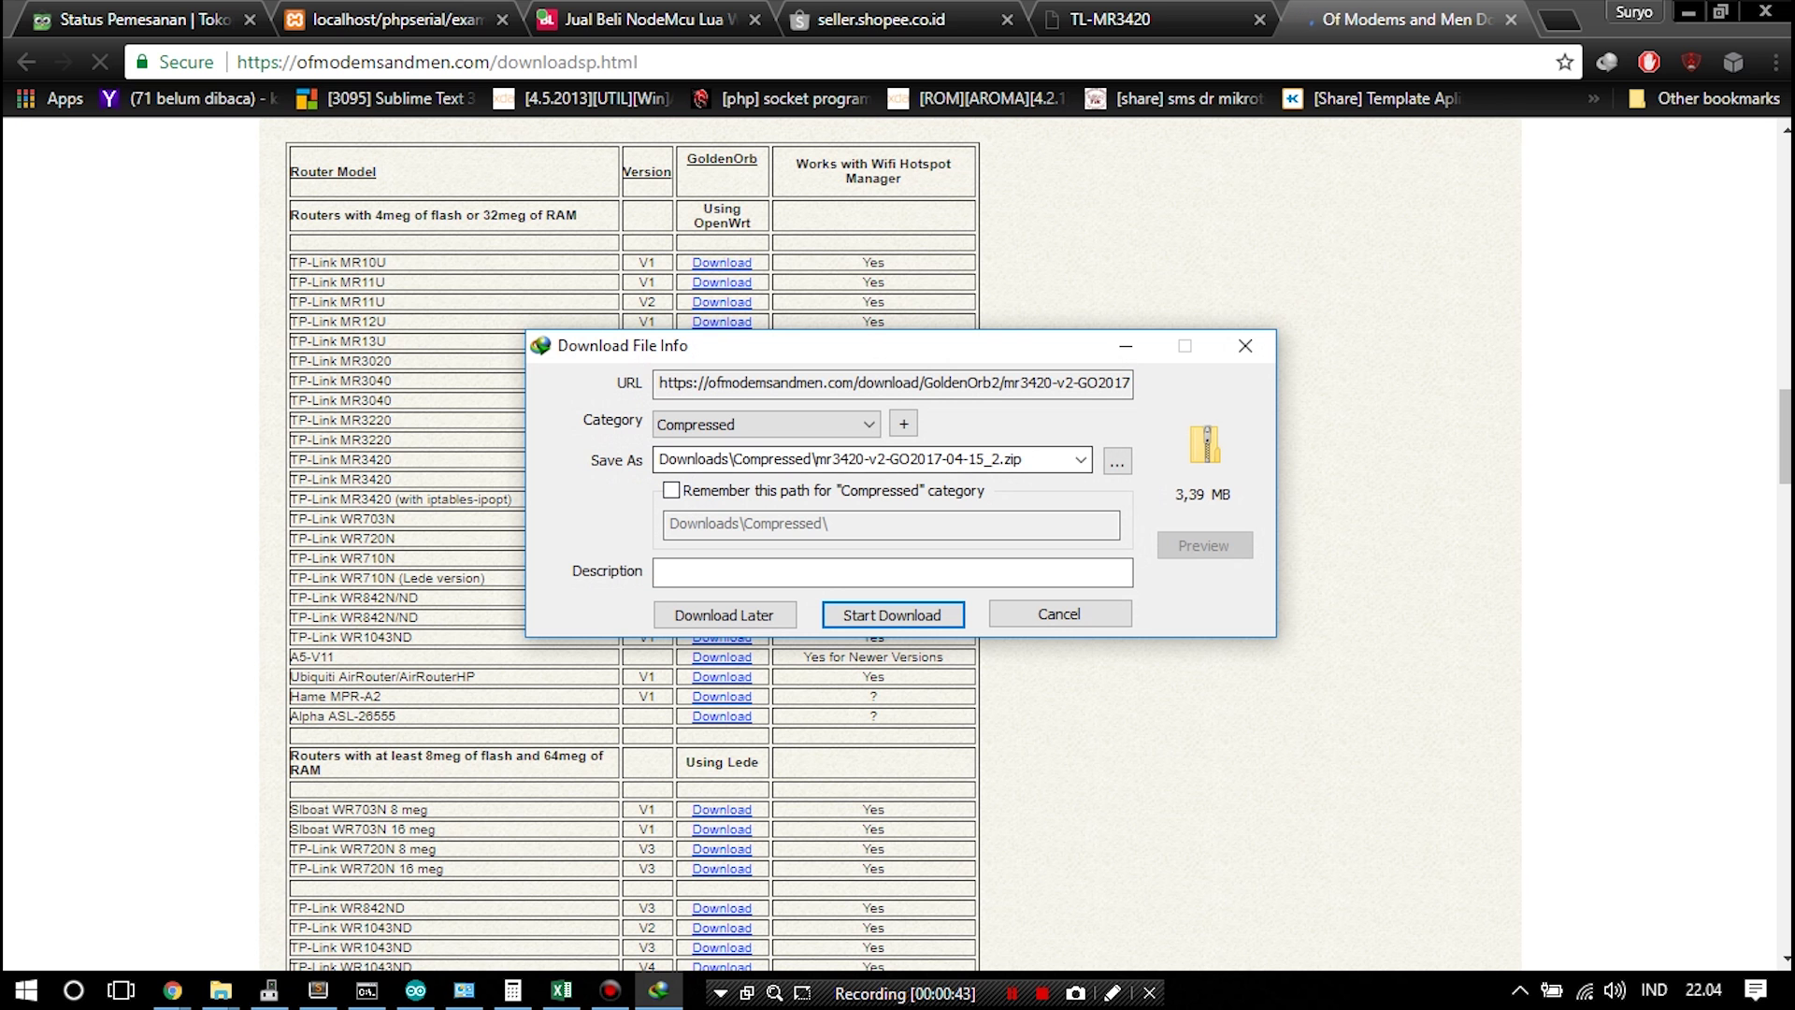
key(Return)
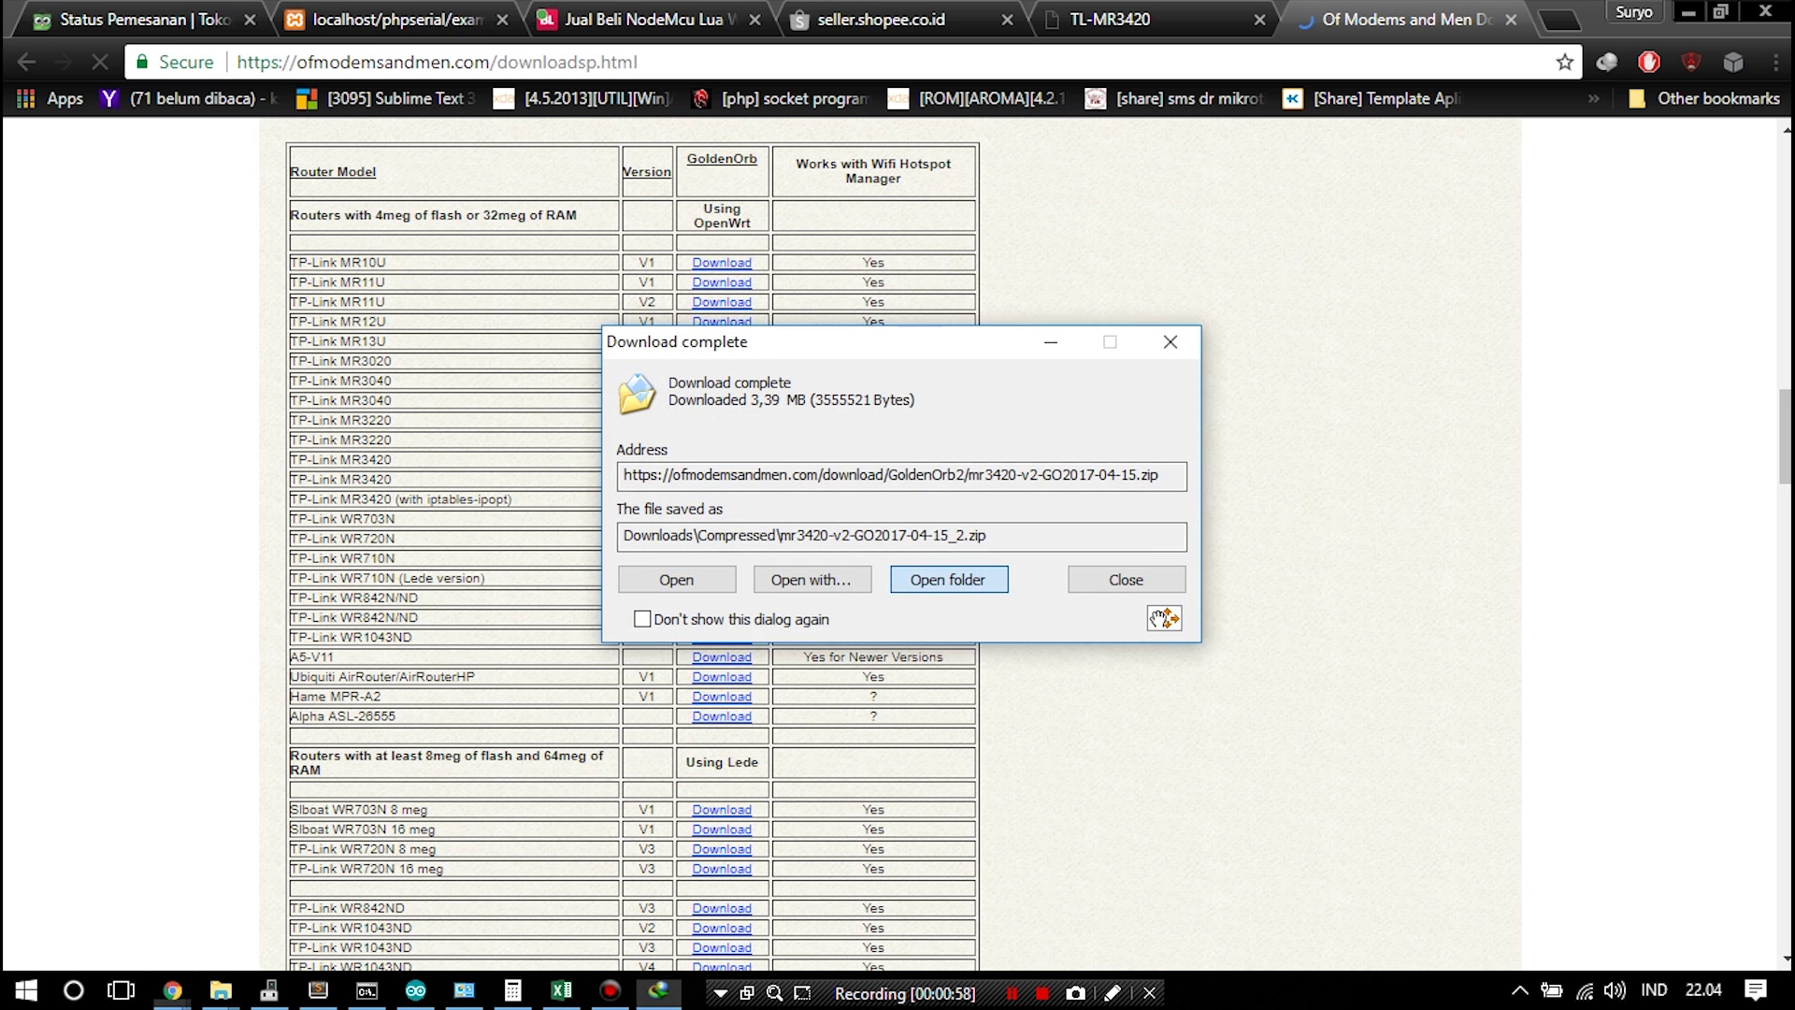
click(947, 578)
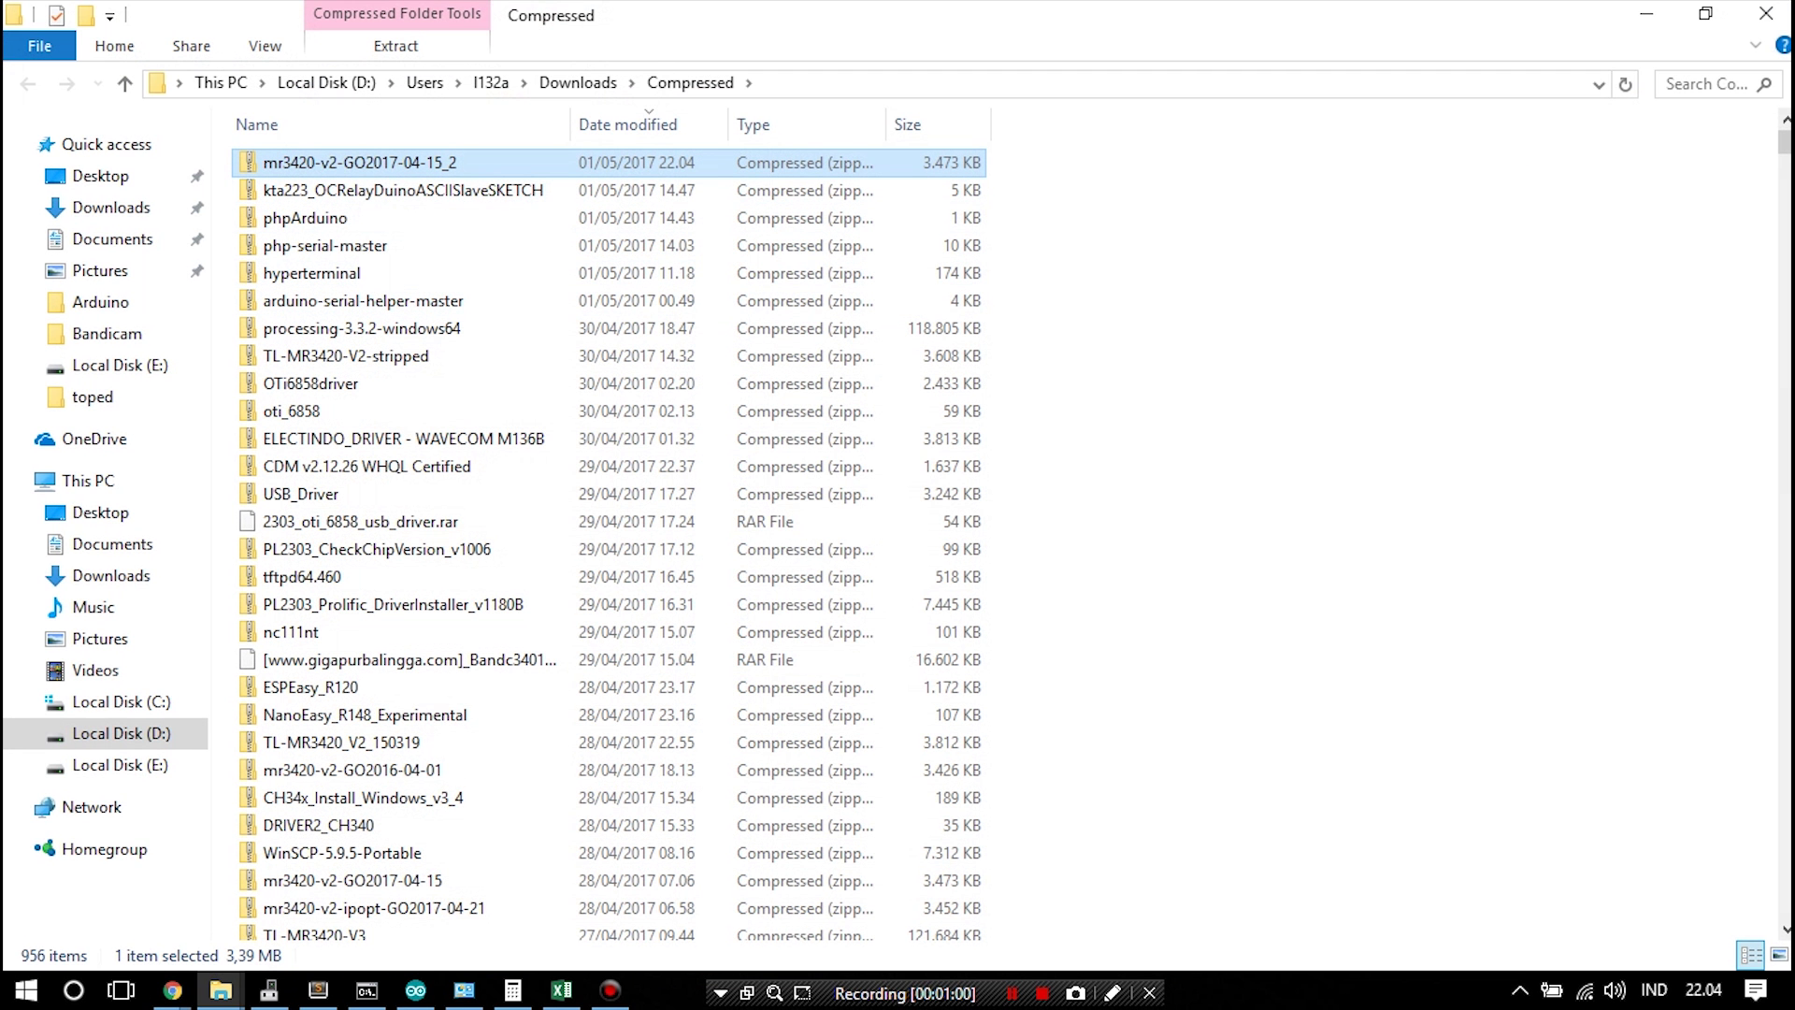
Open the downloaded zip in 7-Zip and select openwrt-mr3420-v2-GO2017-04-15.bin
right_click(433, 170)
mouse_move(524, 287)
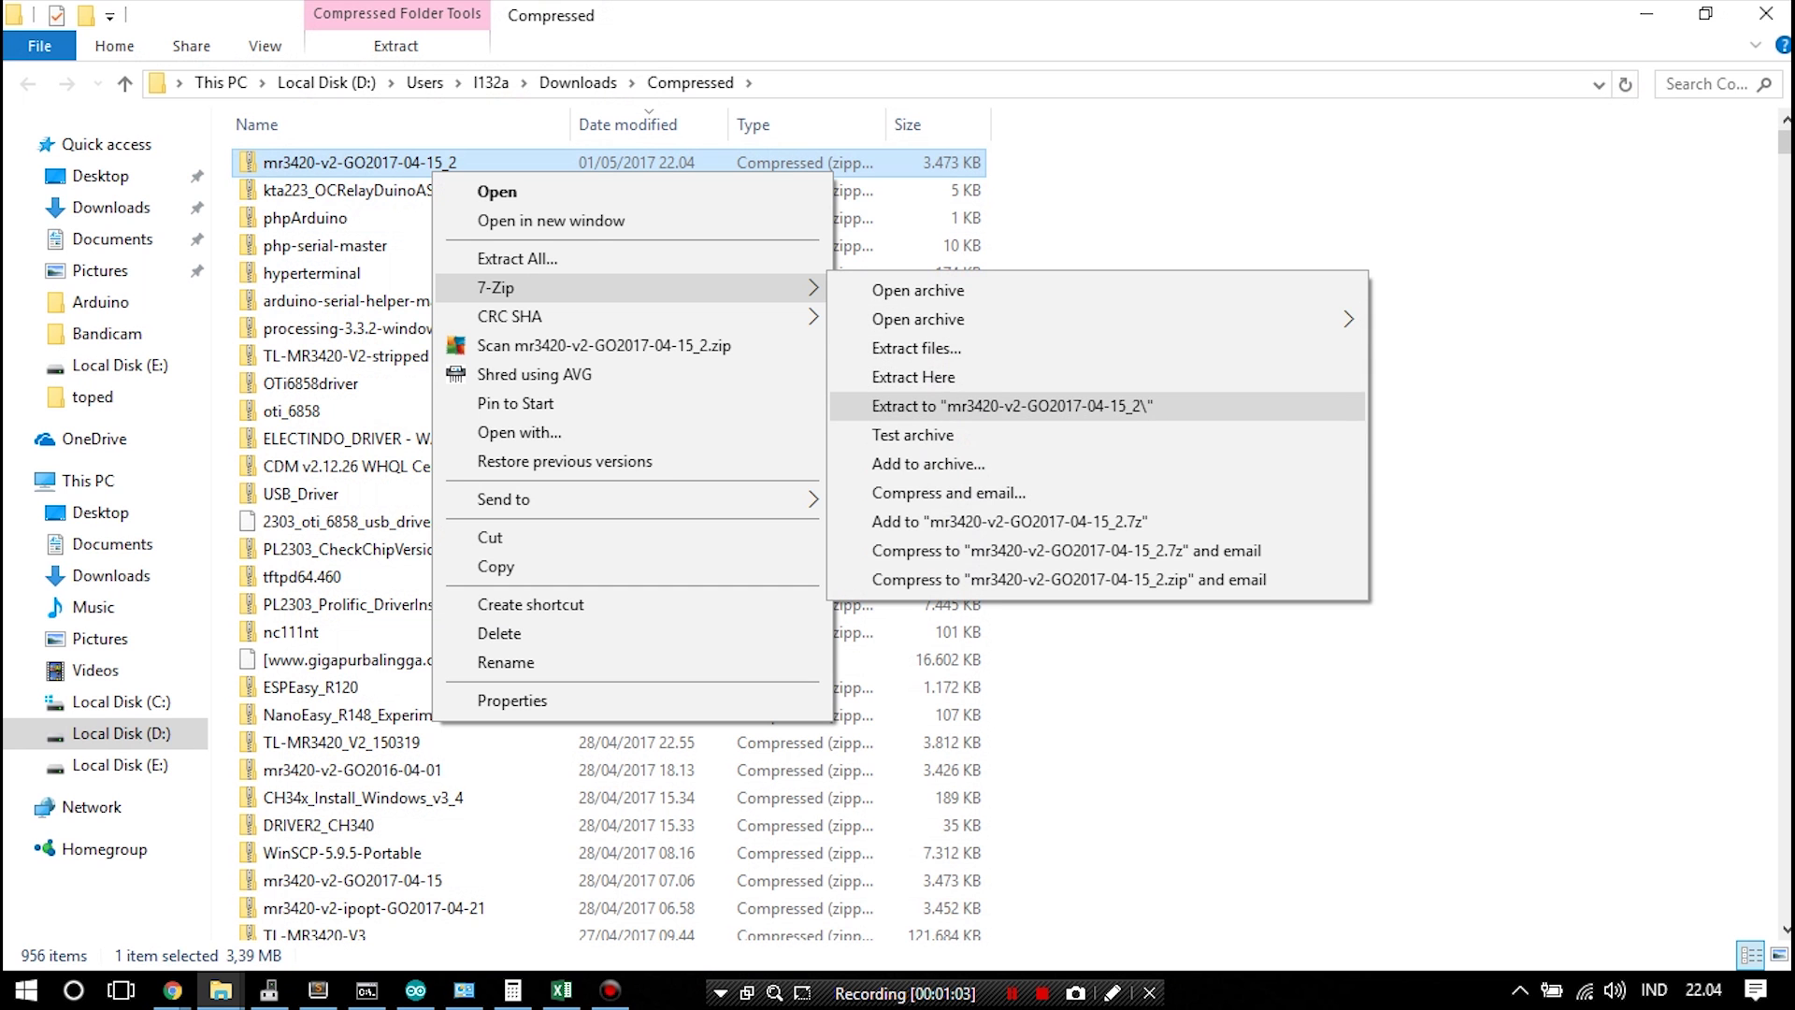
click(918, 290)
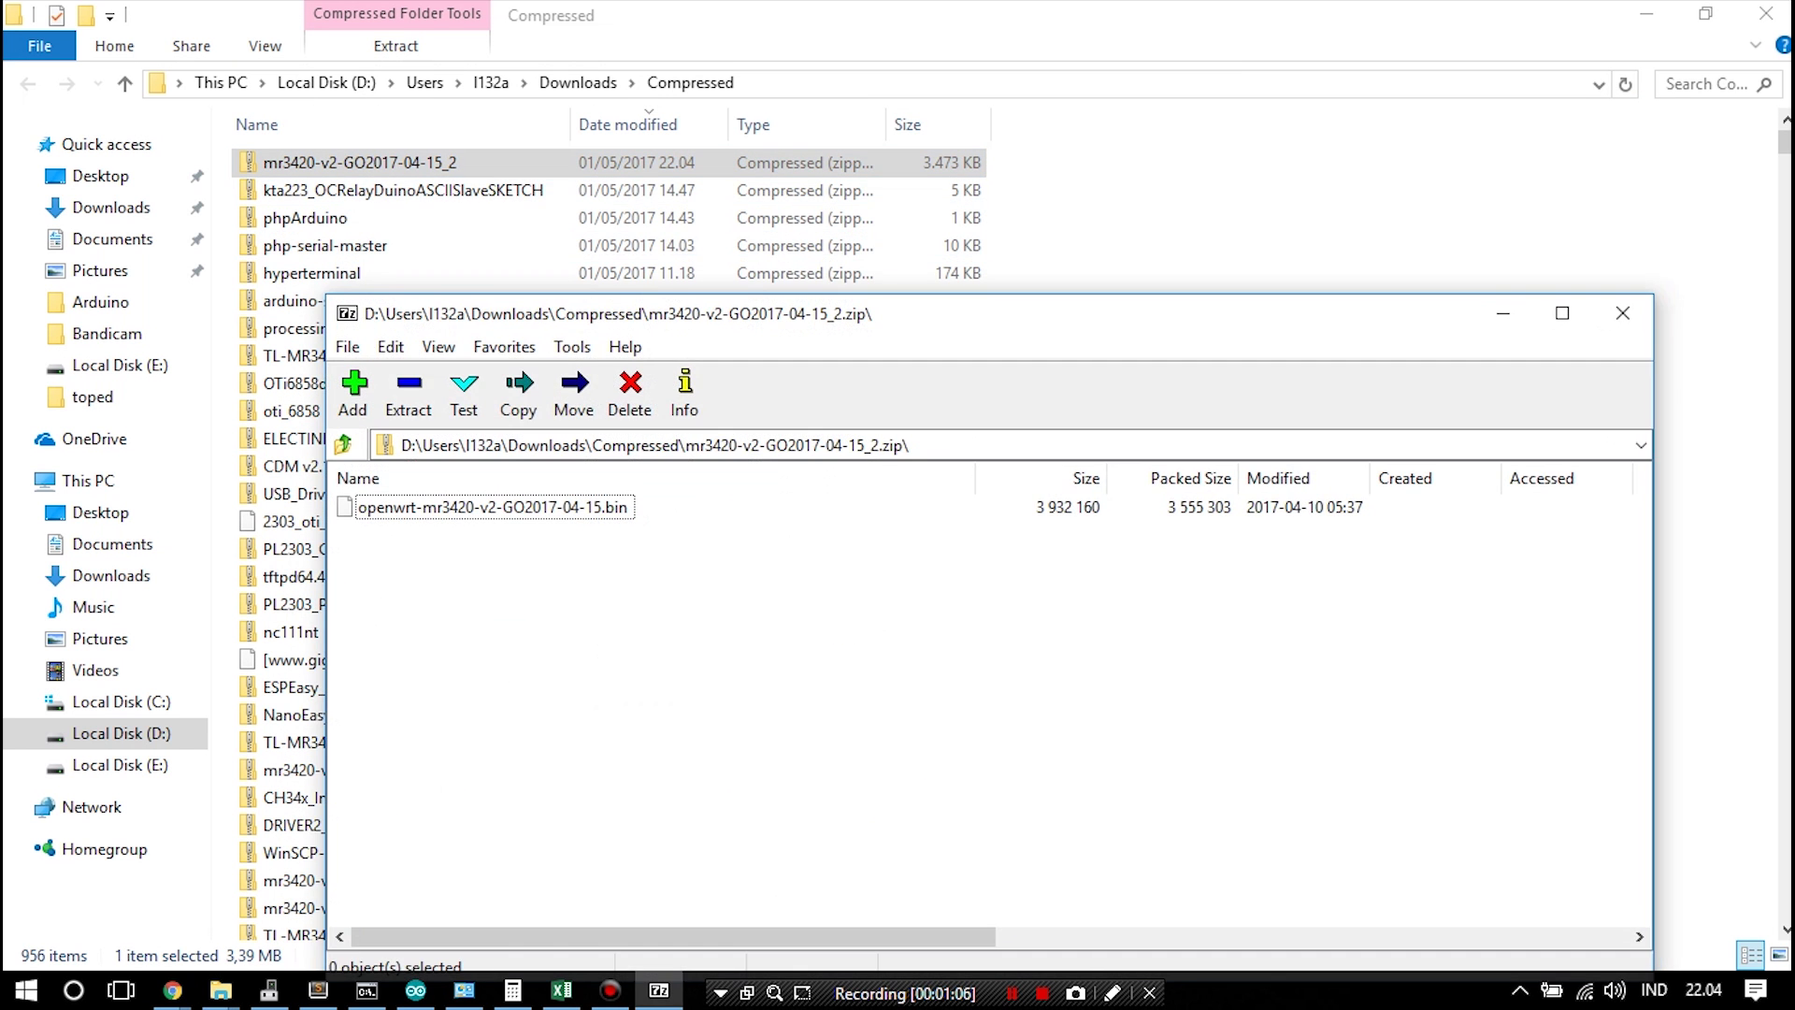
click(493, 507)
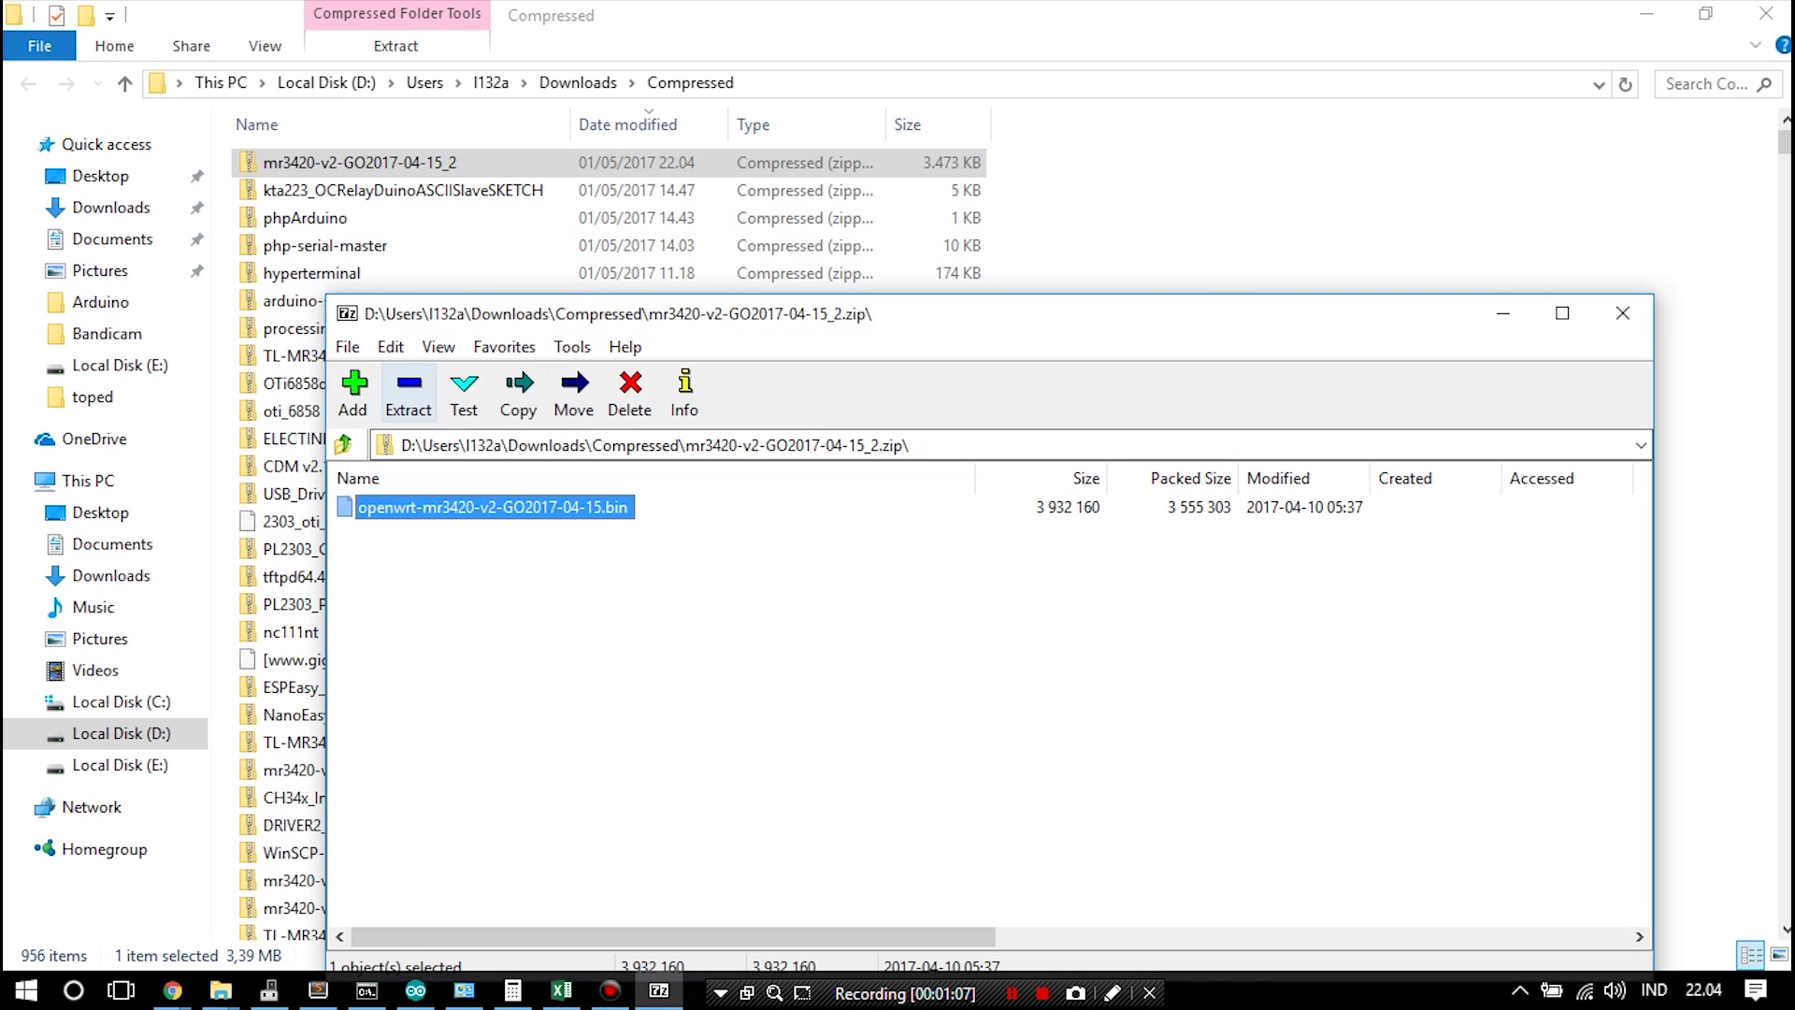
Extract the selected .bin file to the Desktop and close the archive
click(408, 393)
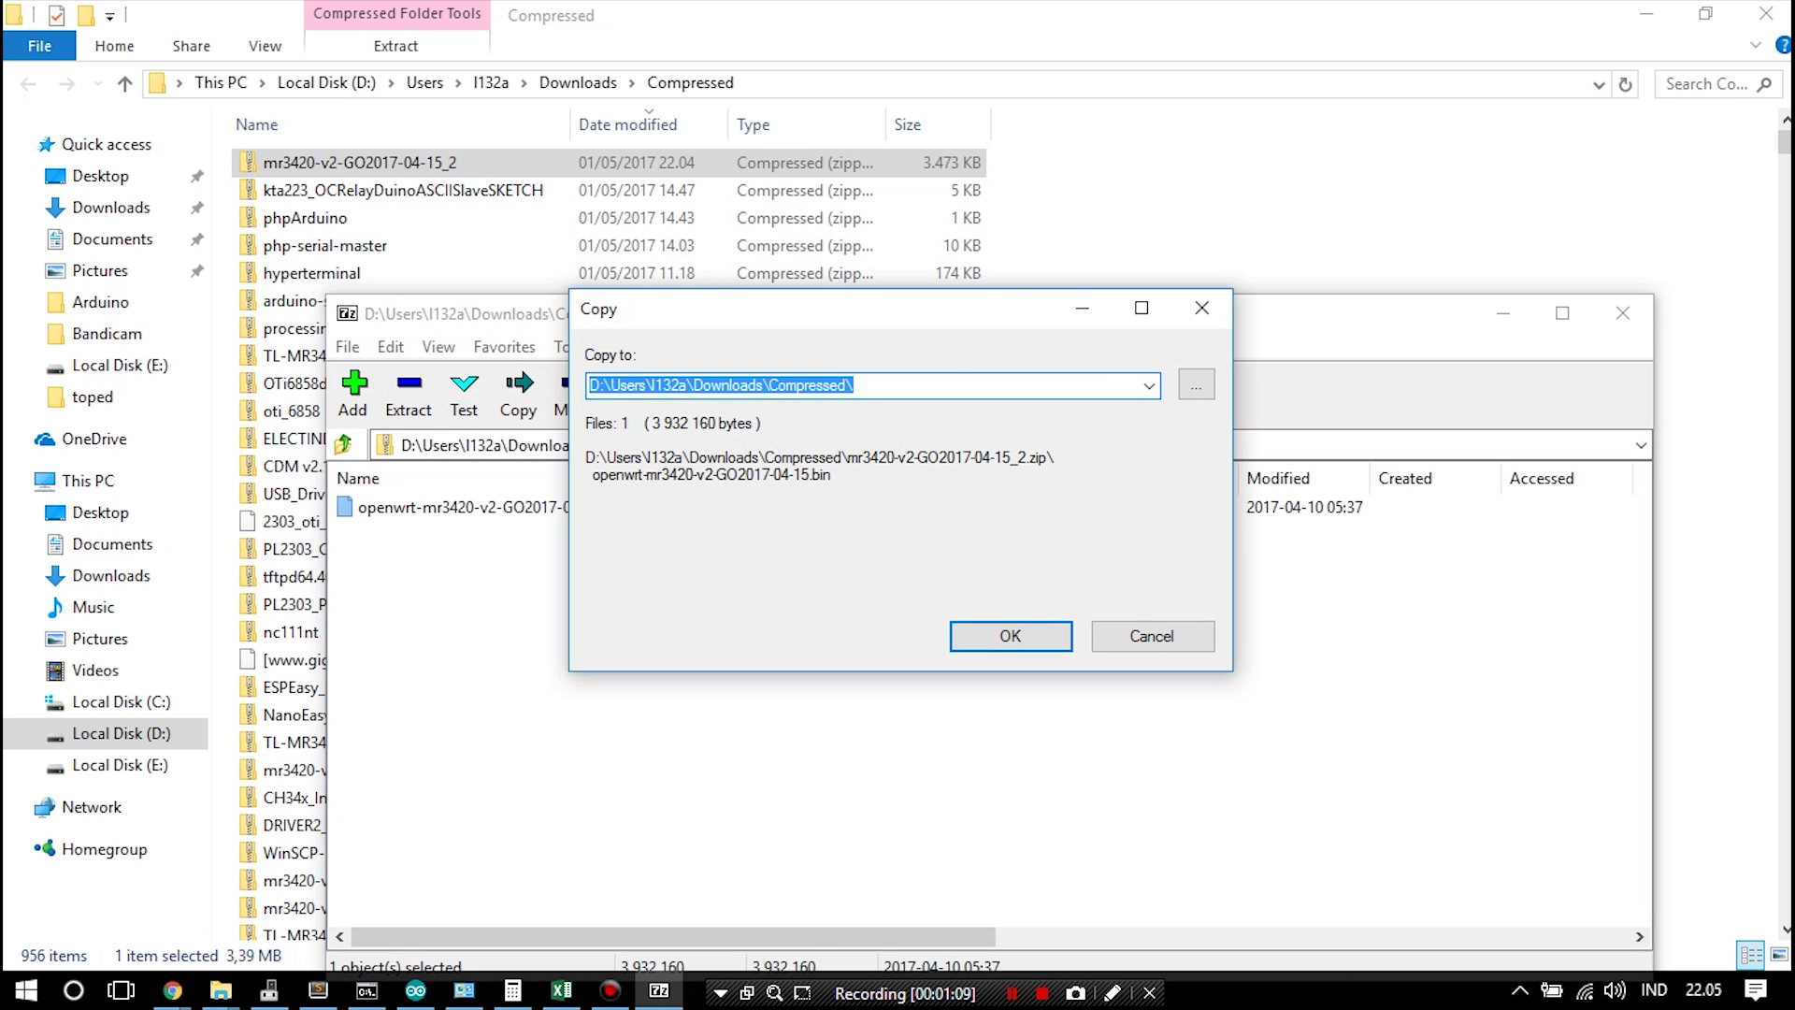
click(1195, 385)
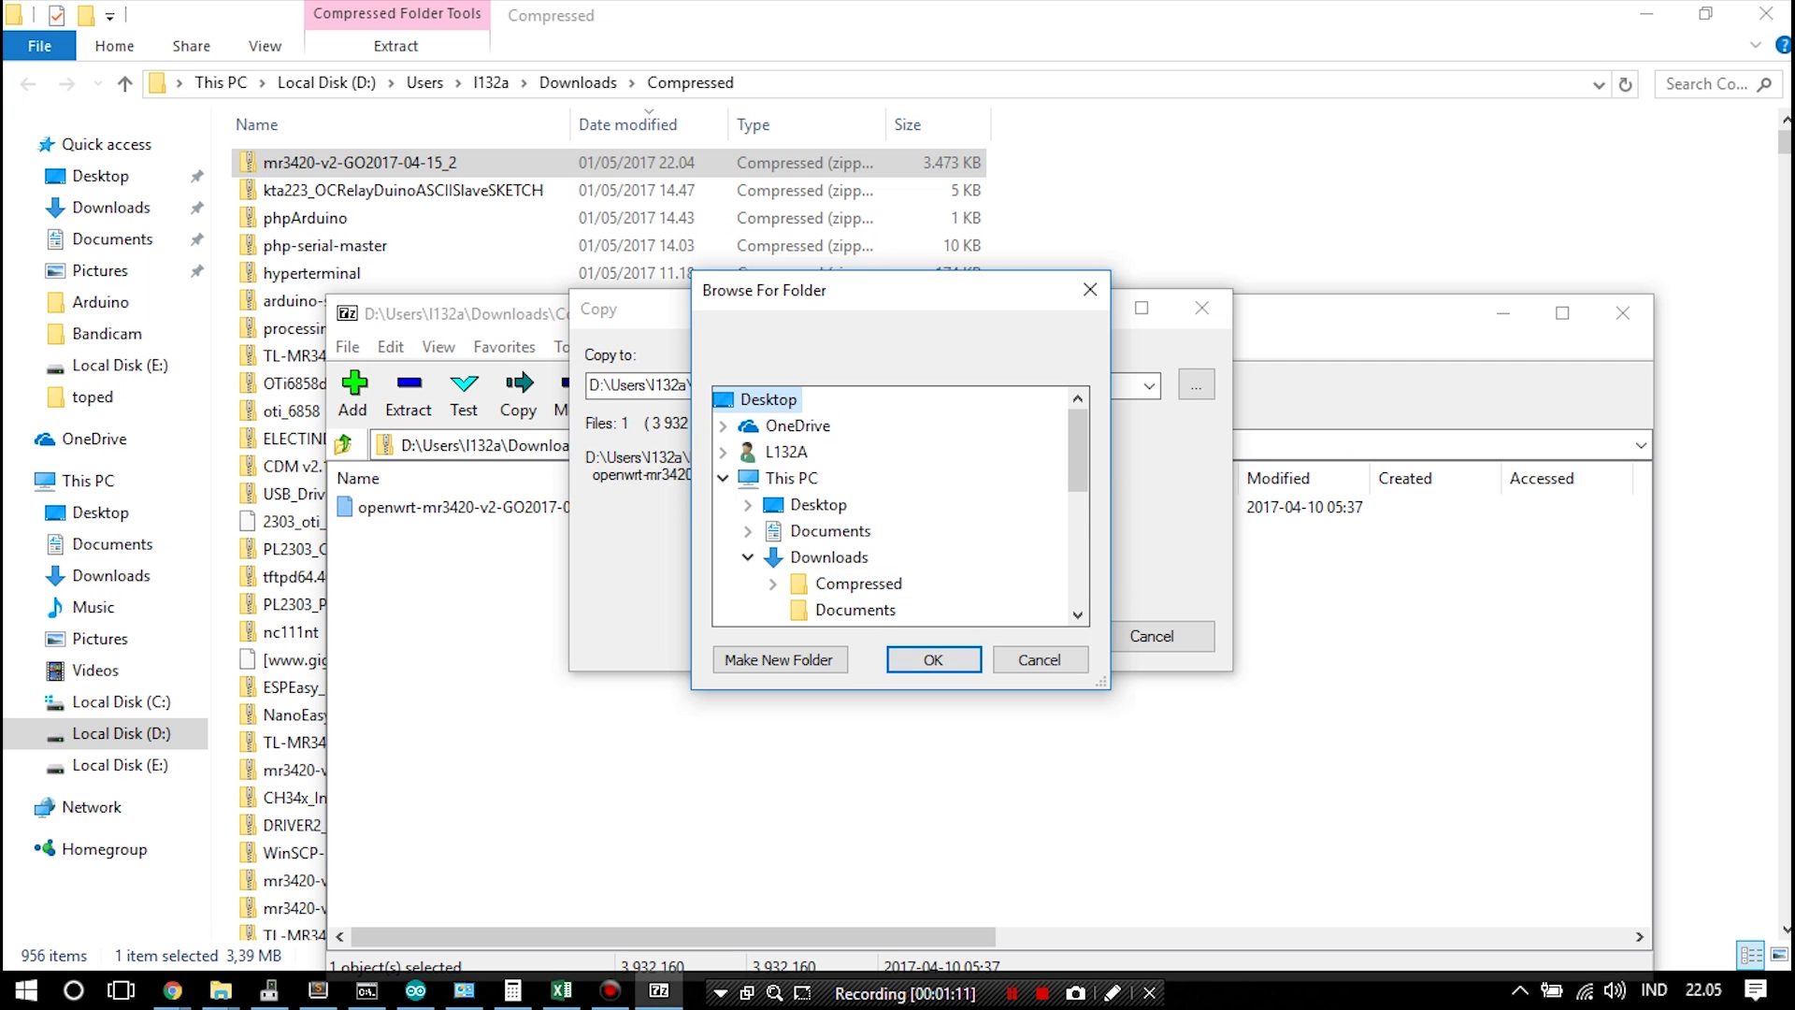
click(933, 659)
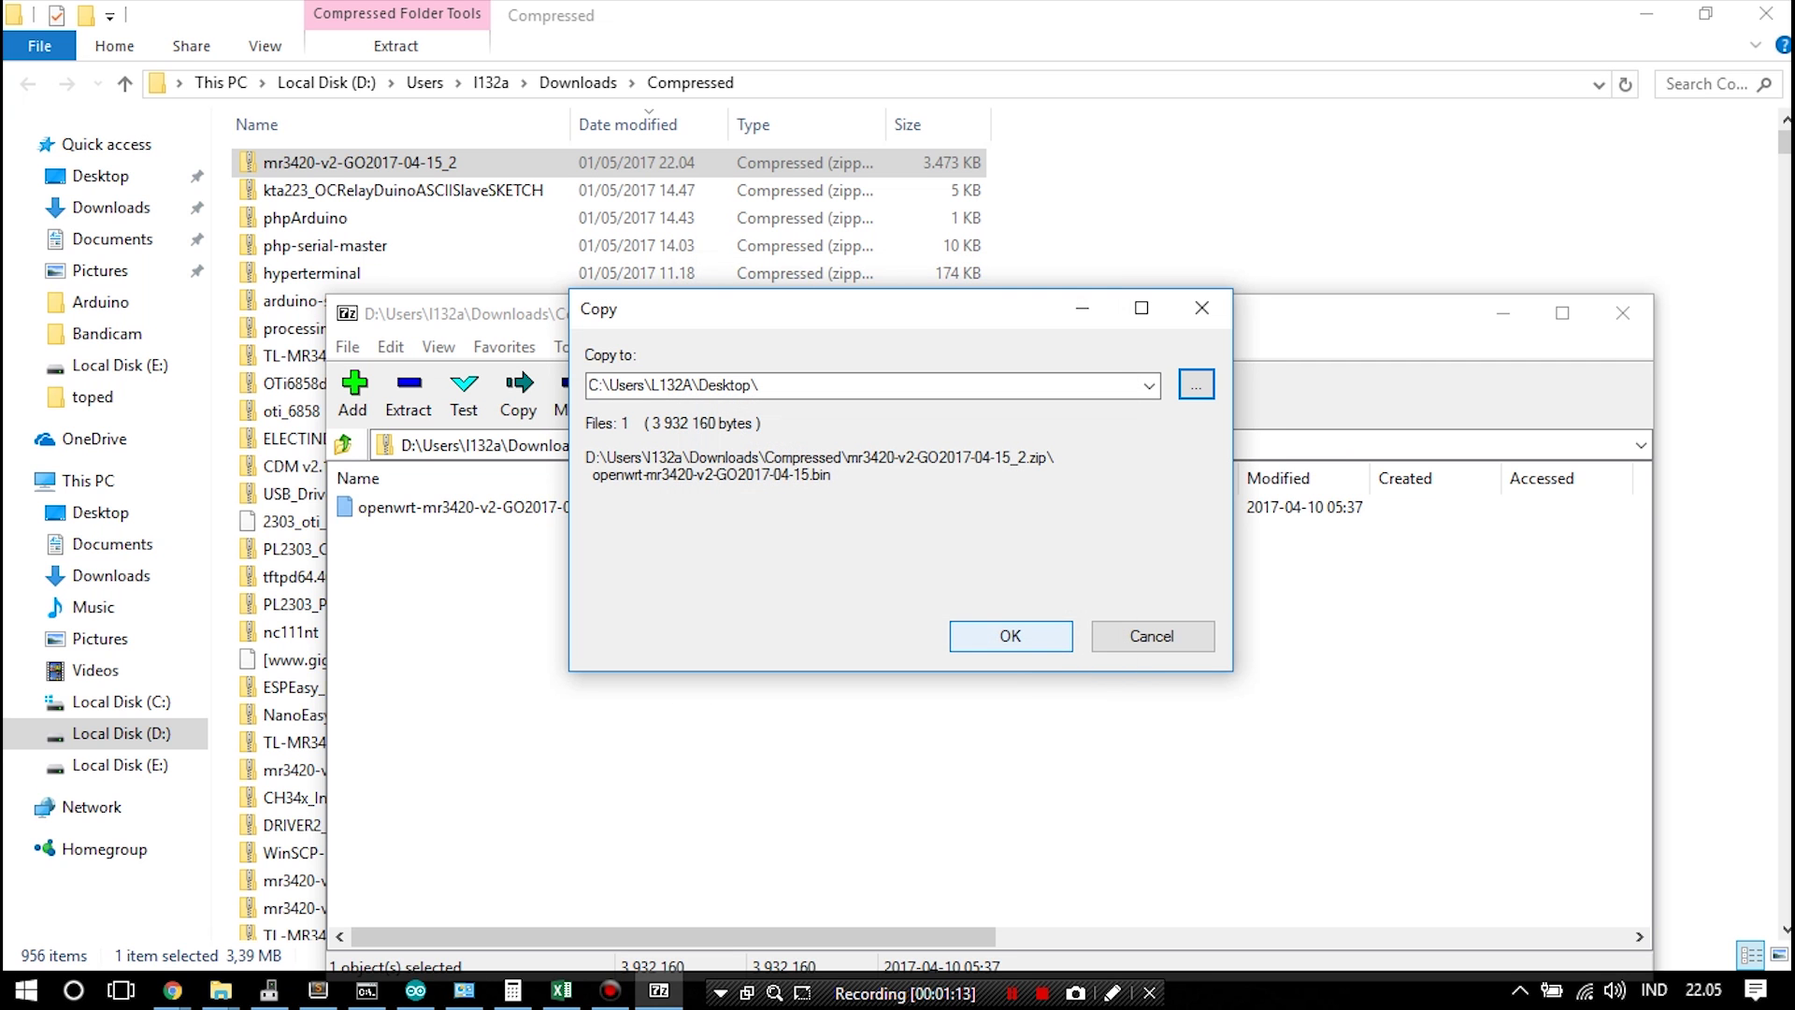
key(Return)
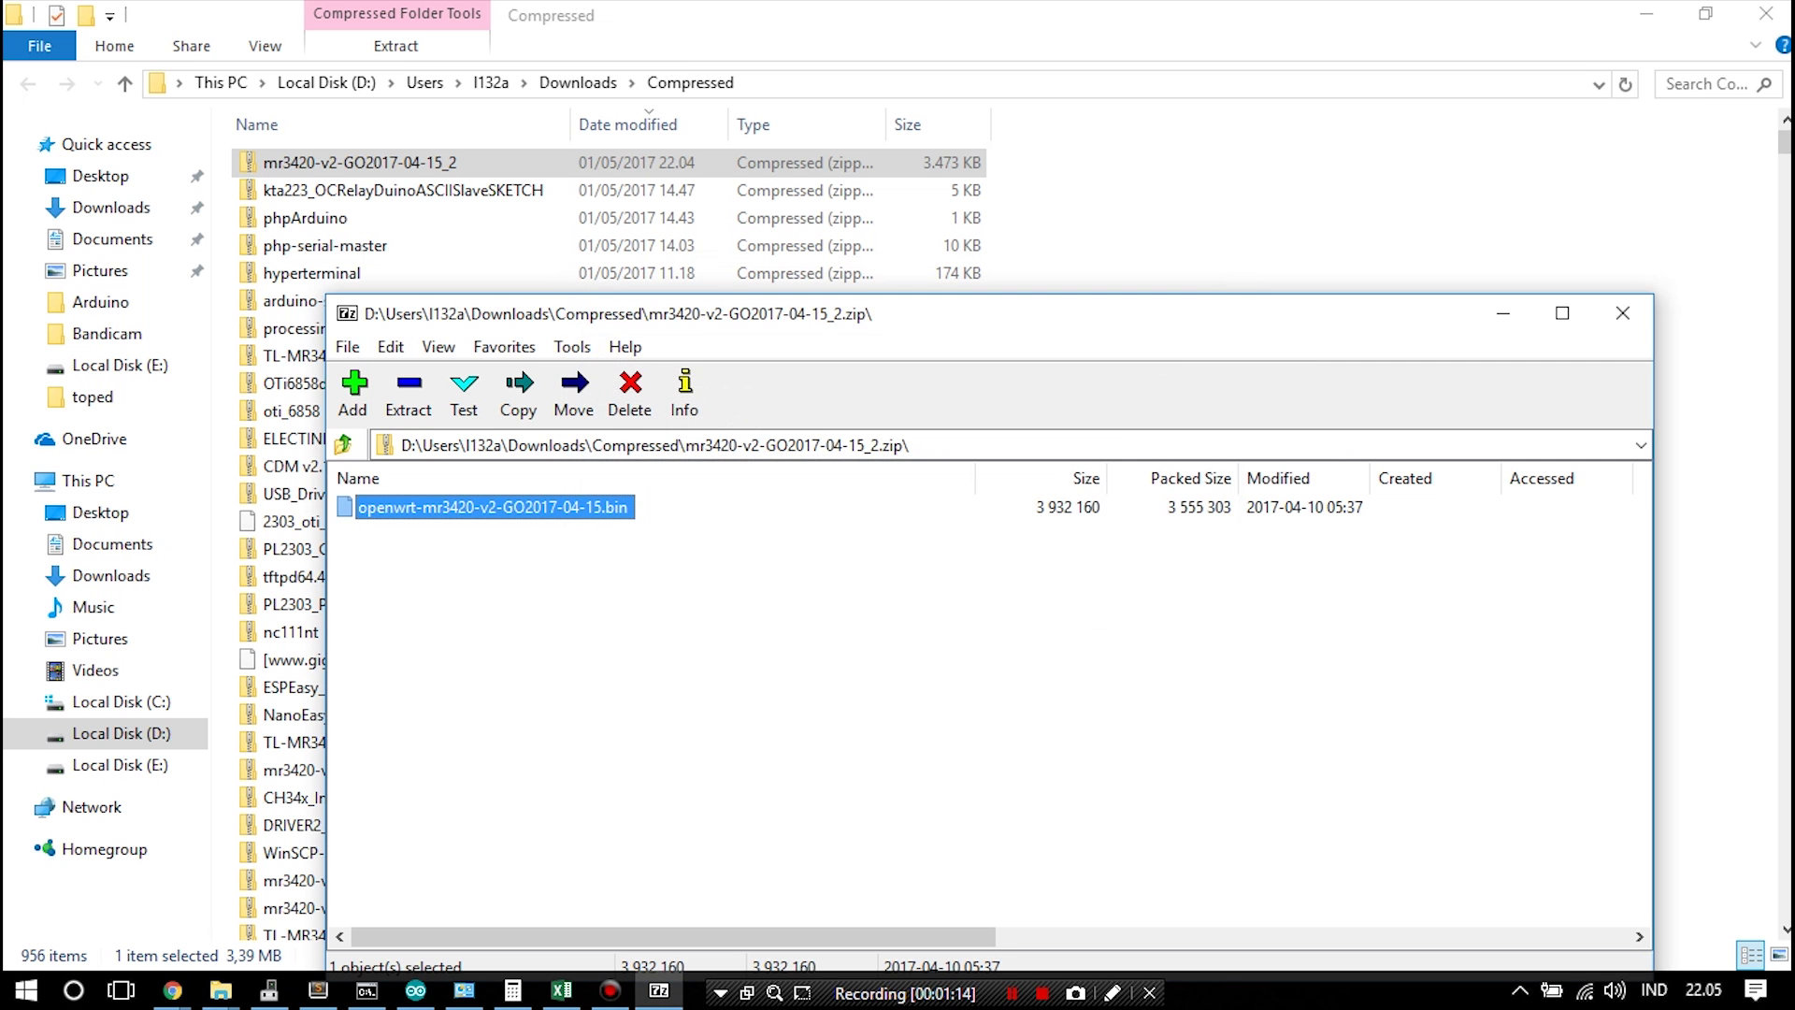
click(1623, 313)
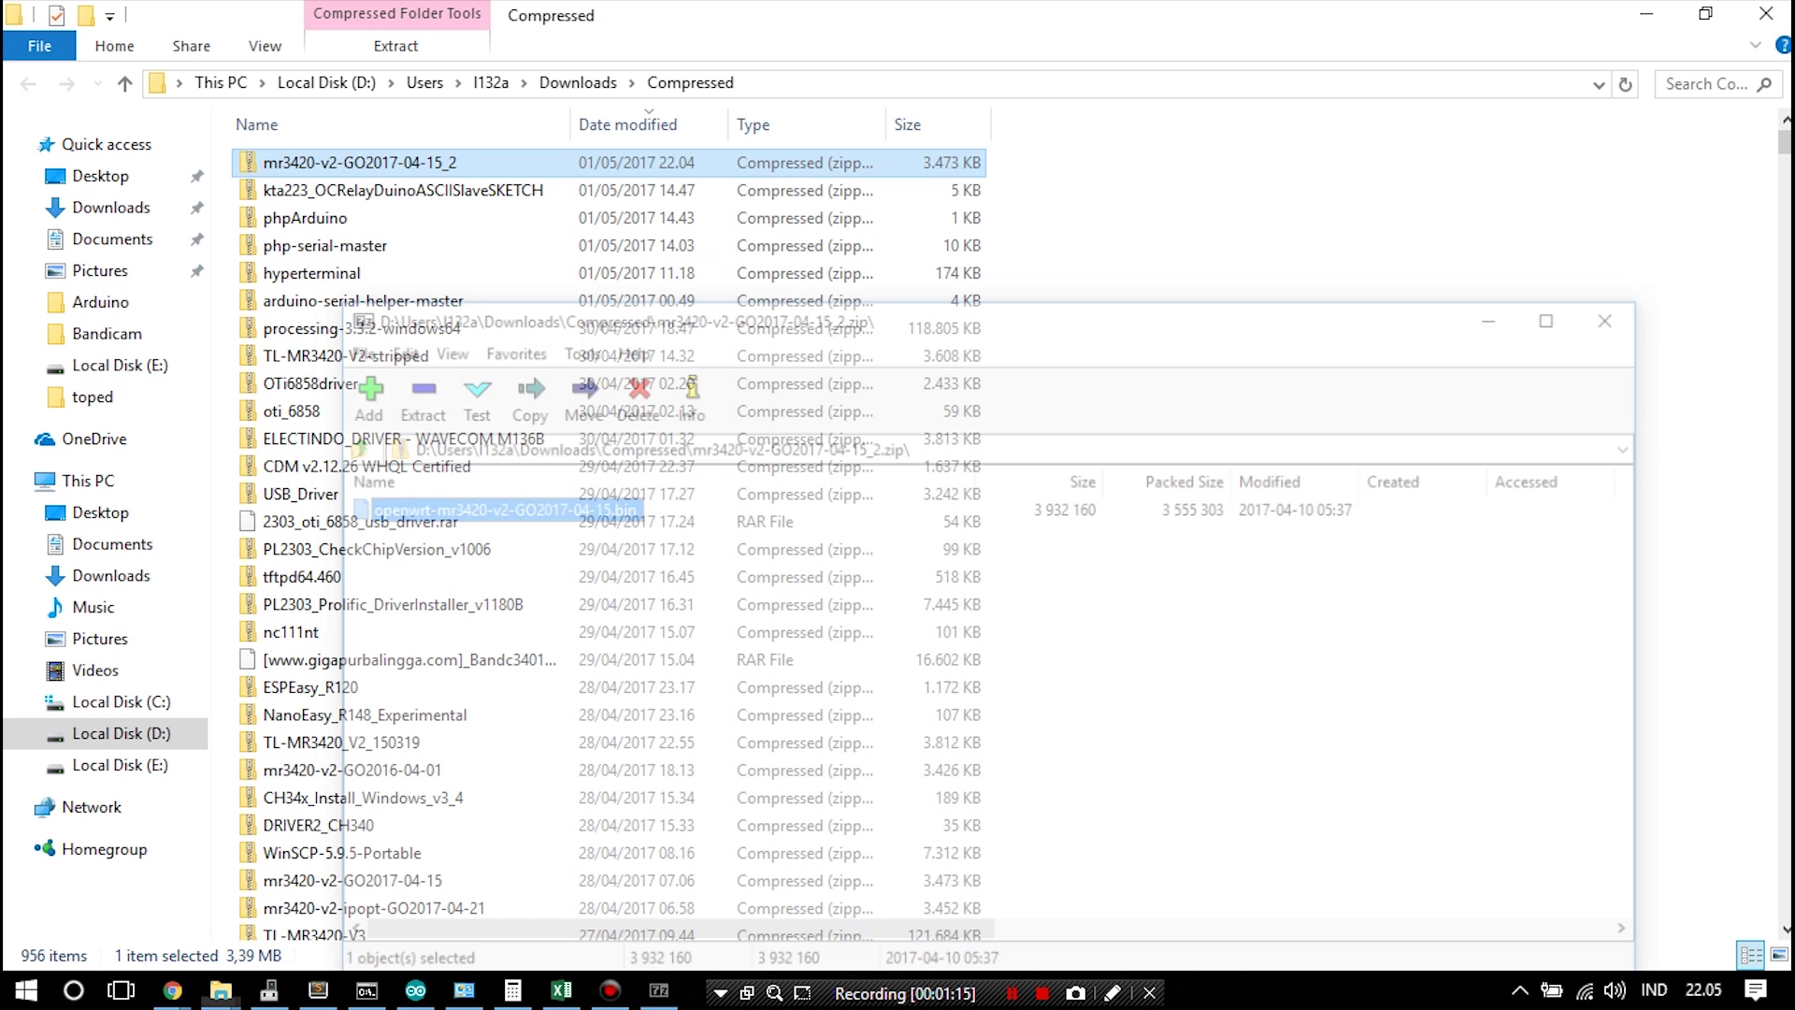
Attach openwrt-mr3420-v2-GO2017-04-15.bin from the Desktop to the TL-MR3420 Firmware Upgrade form
click(1647, 13)
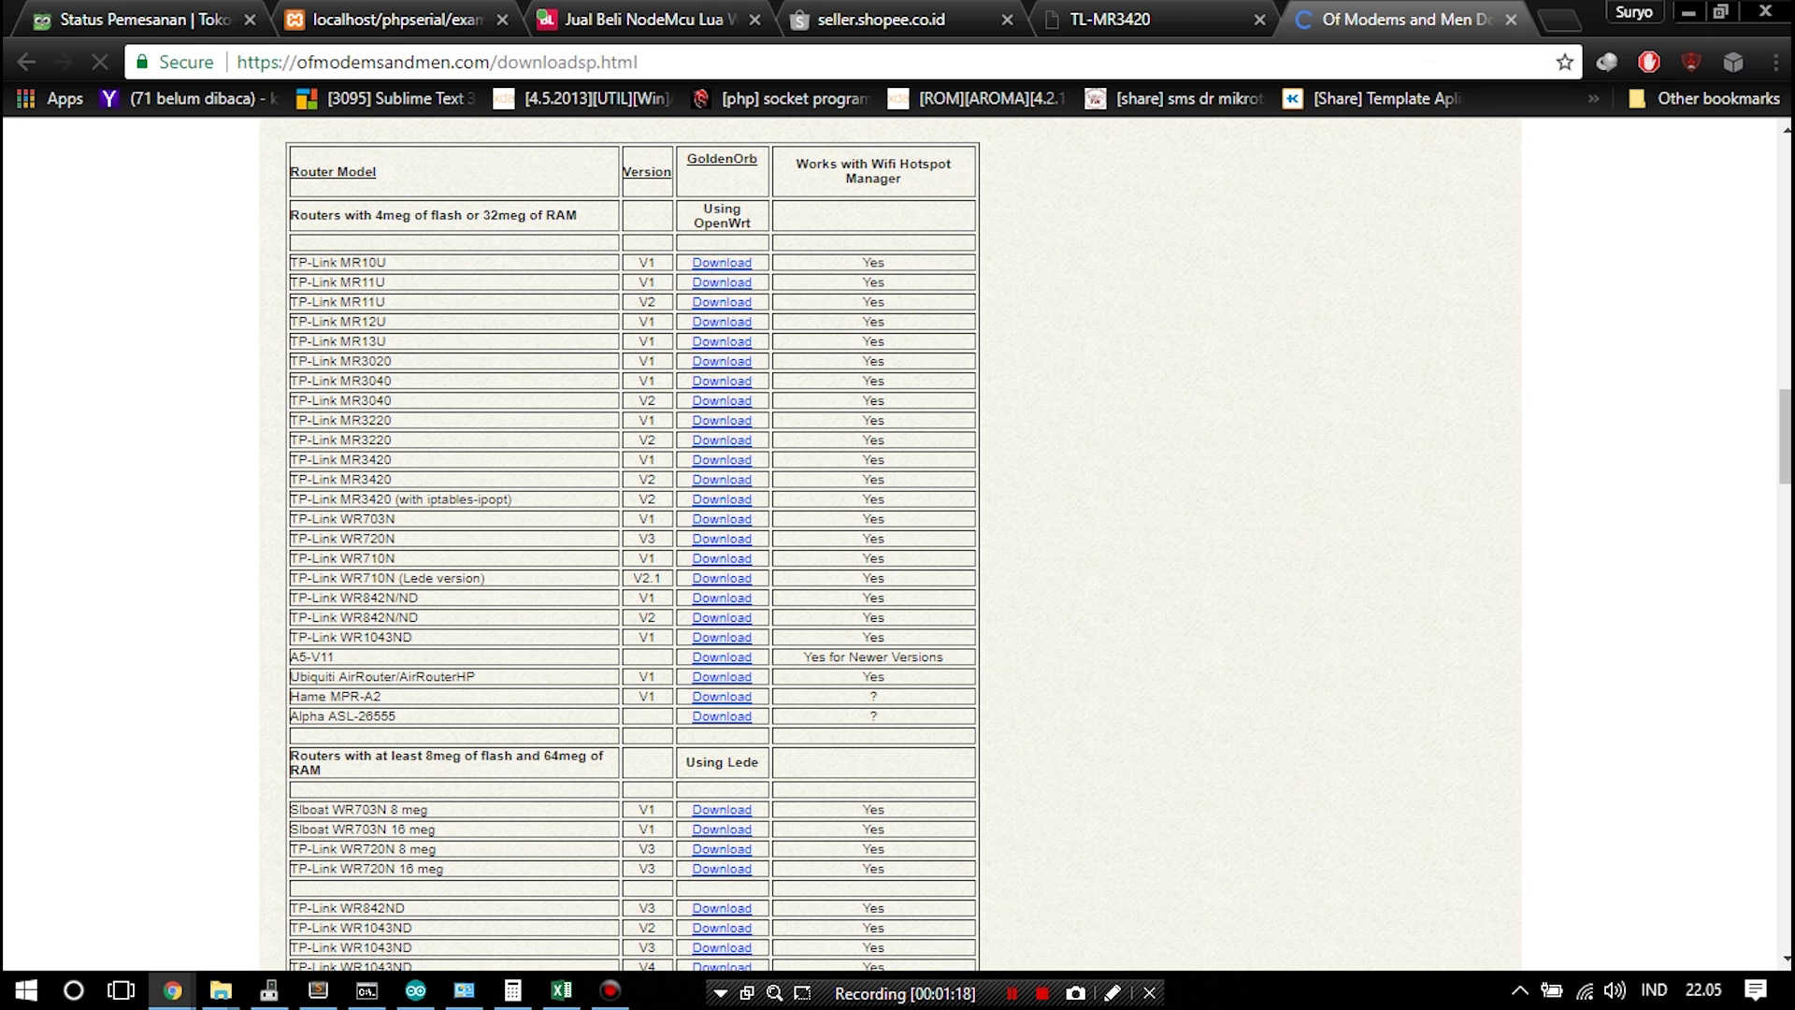
key(ctrl+shift+Tab)
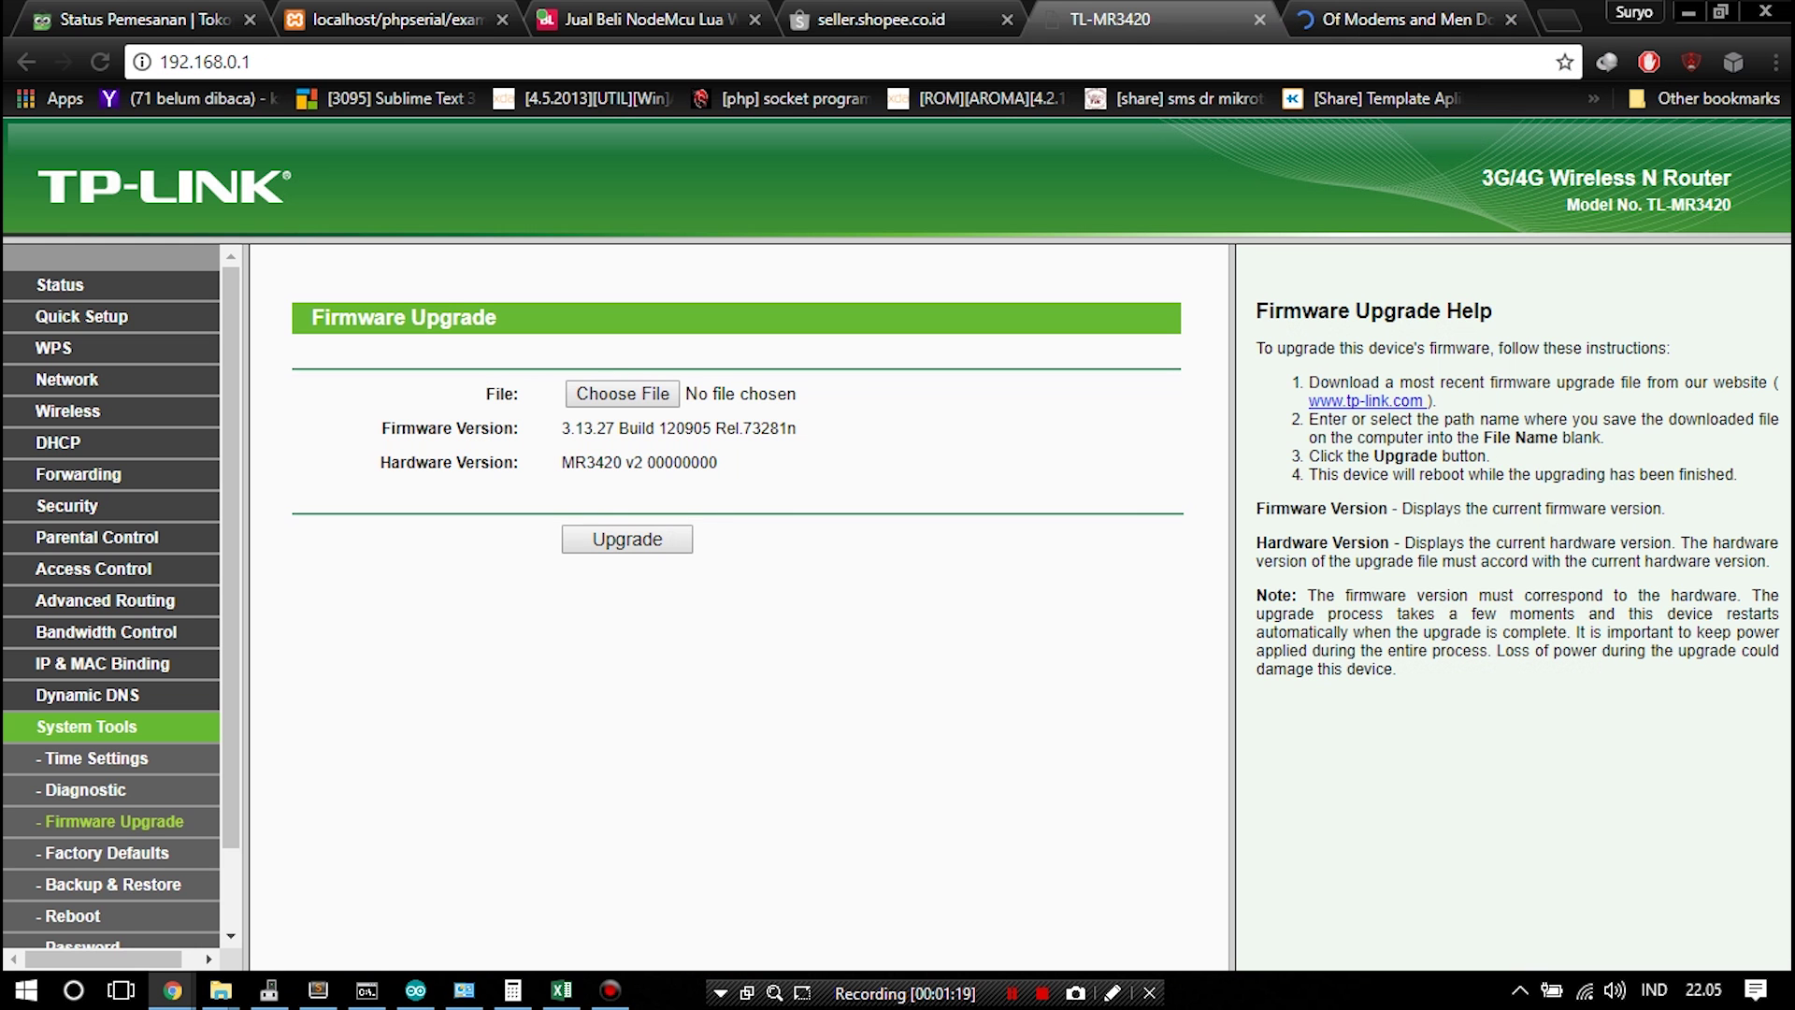
click(621, 394)
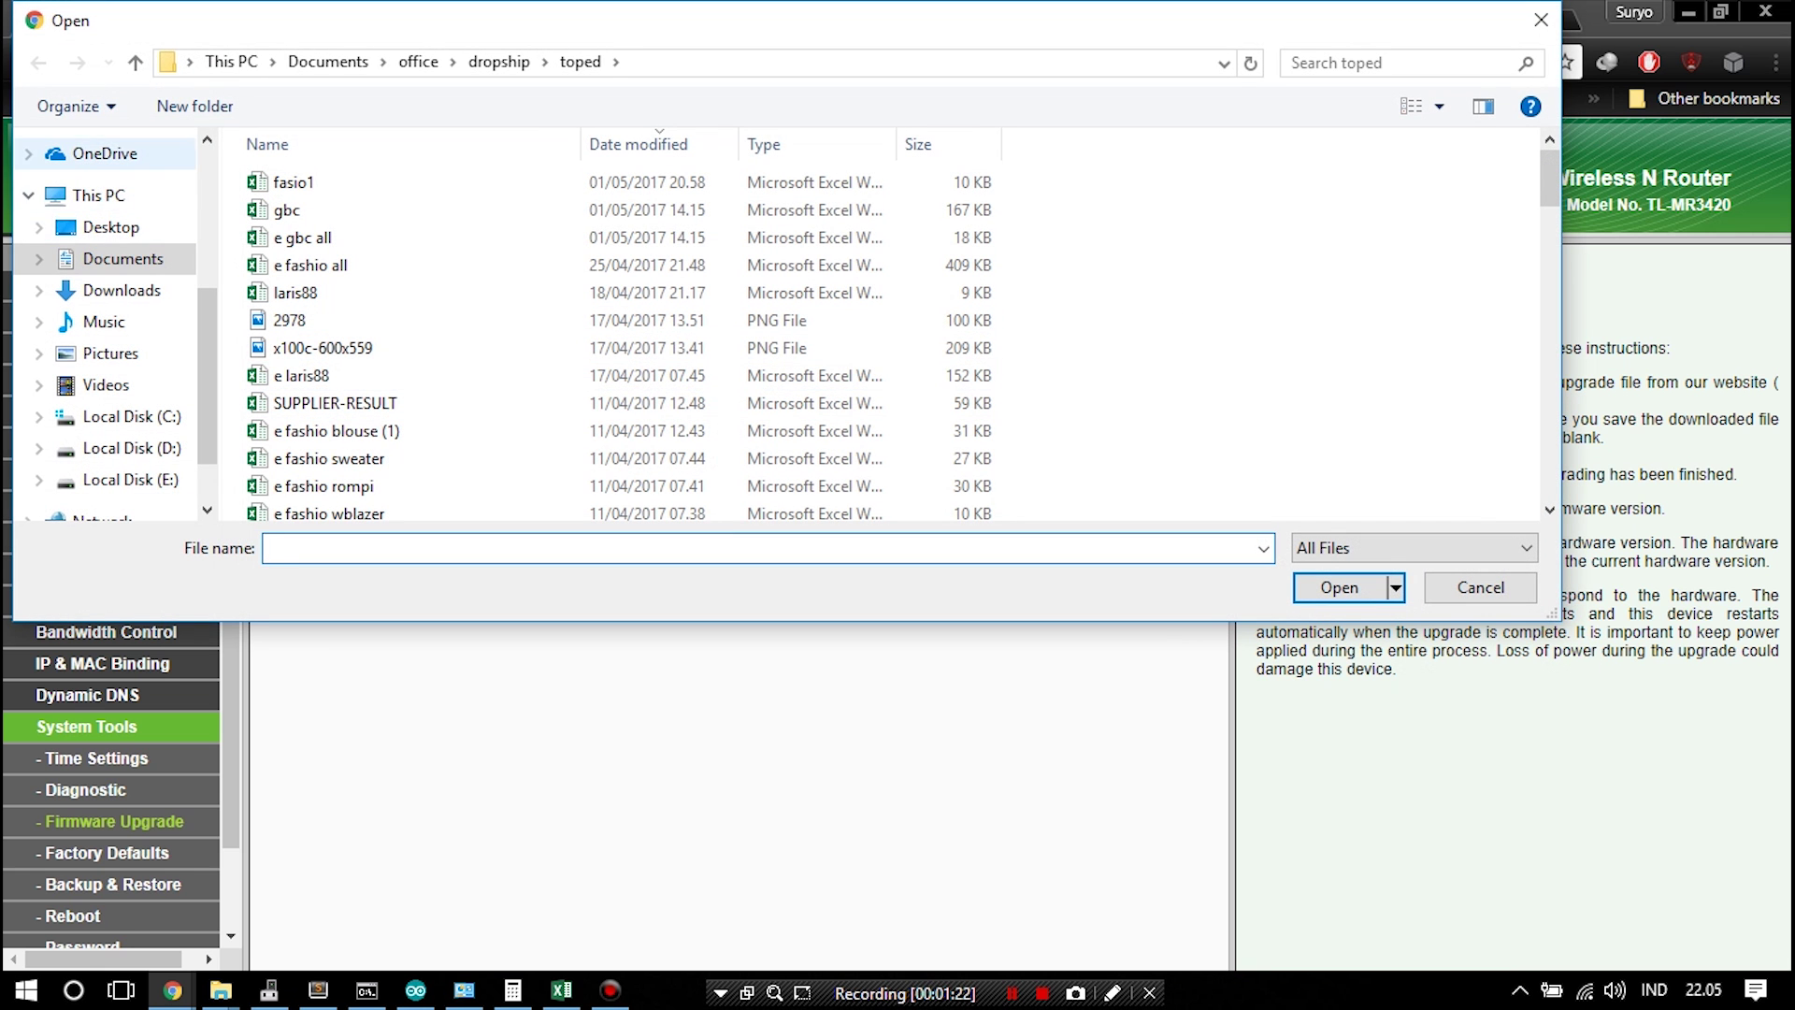
click(110, 227)
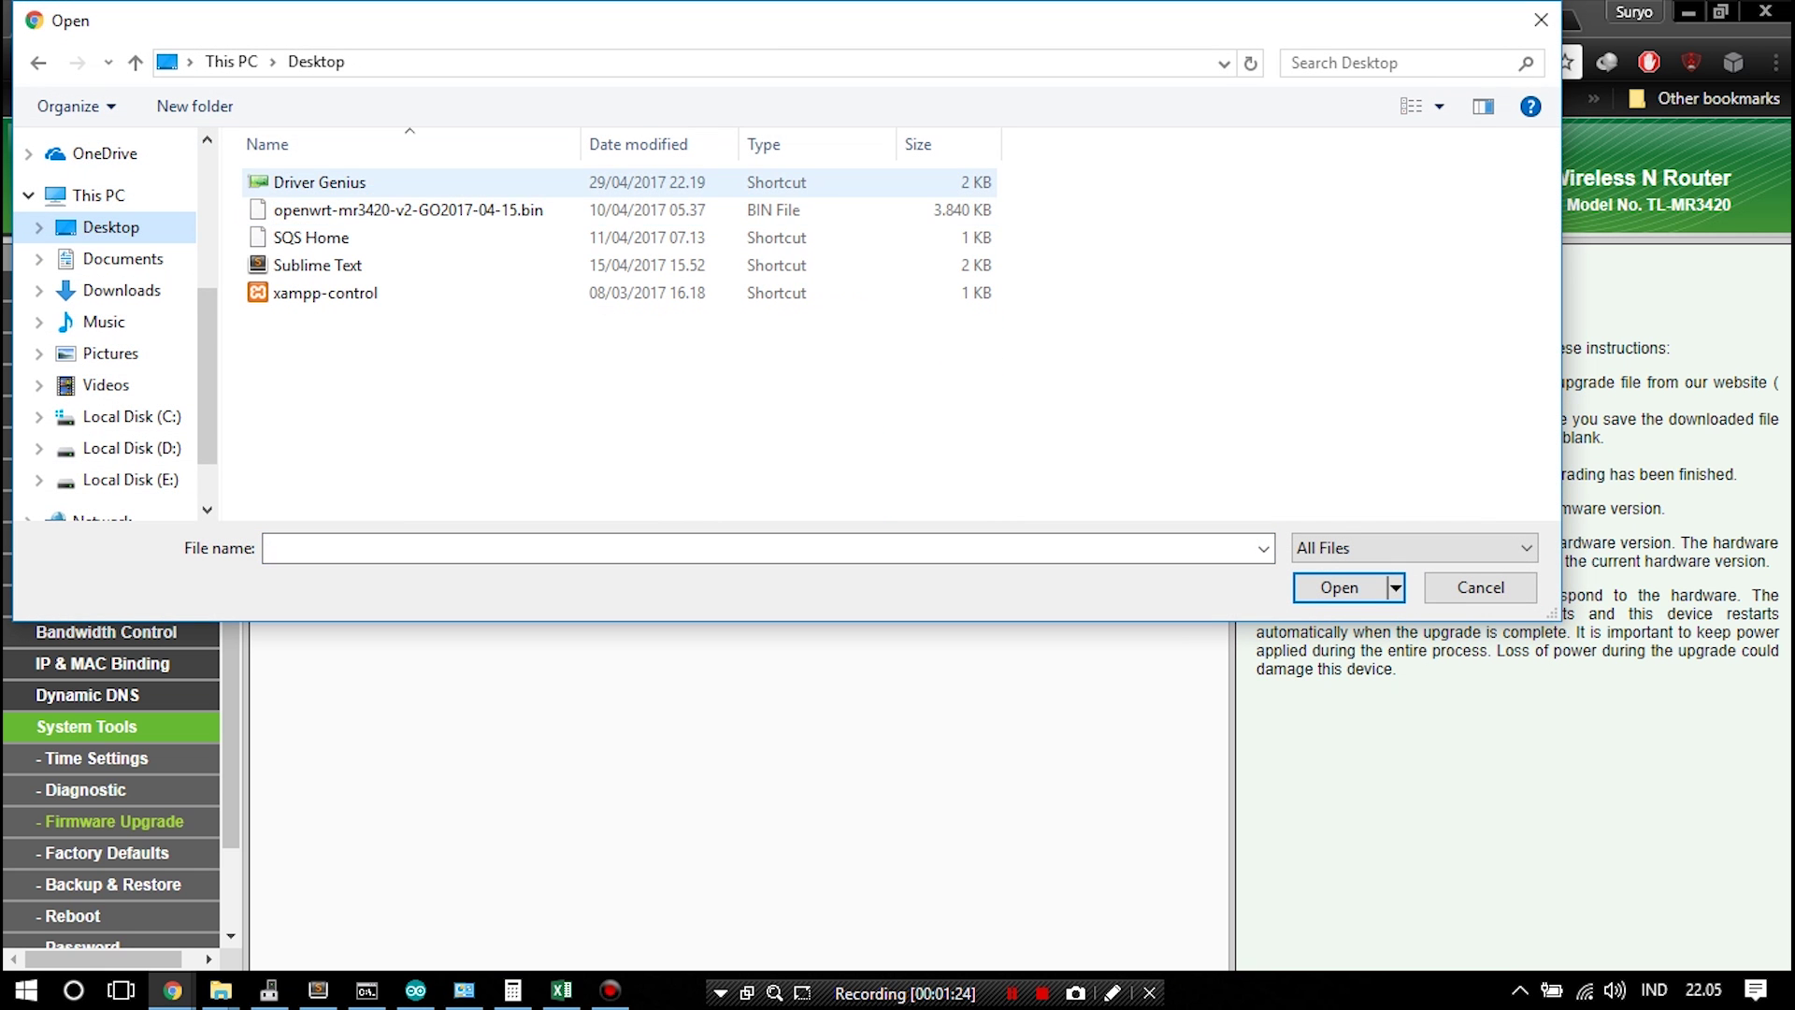
click(409, 210)
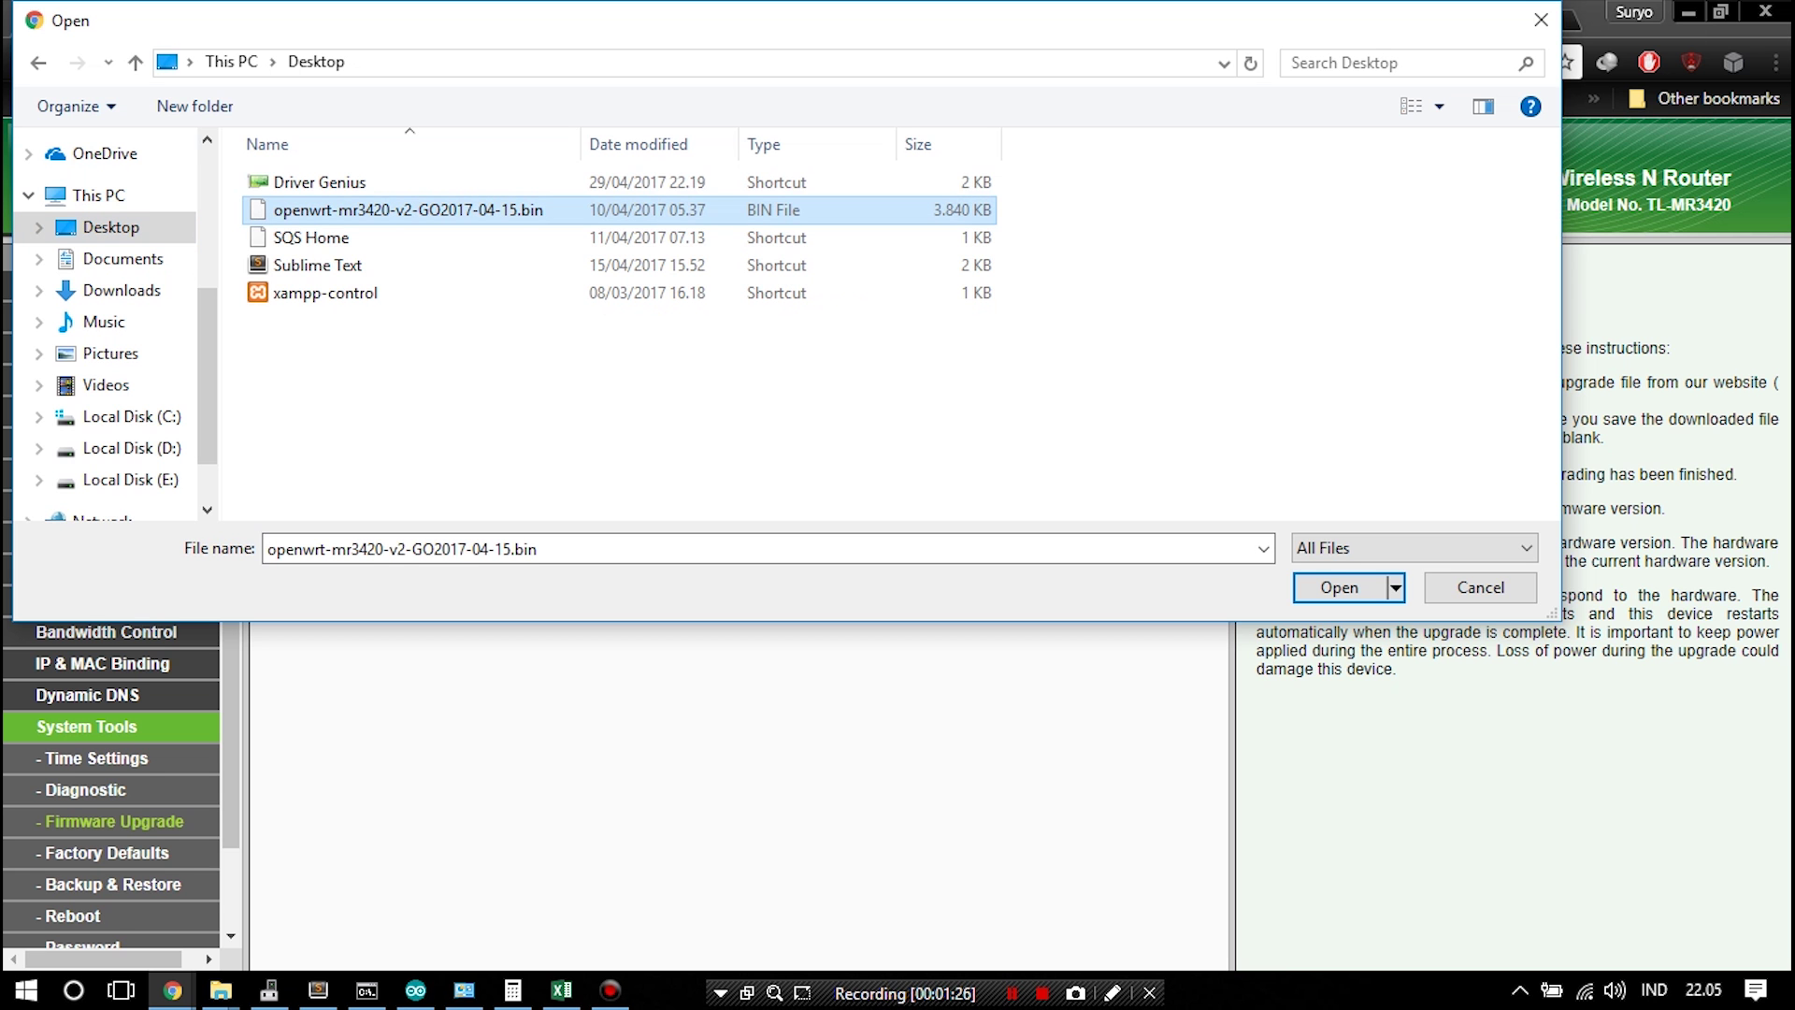
click(1339, 587)
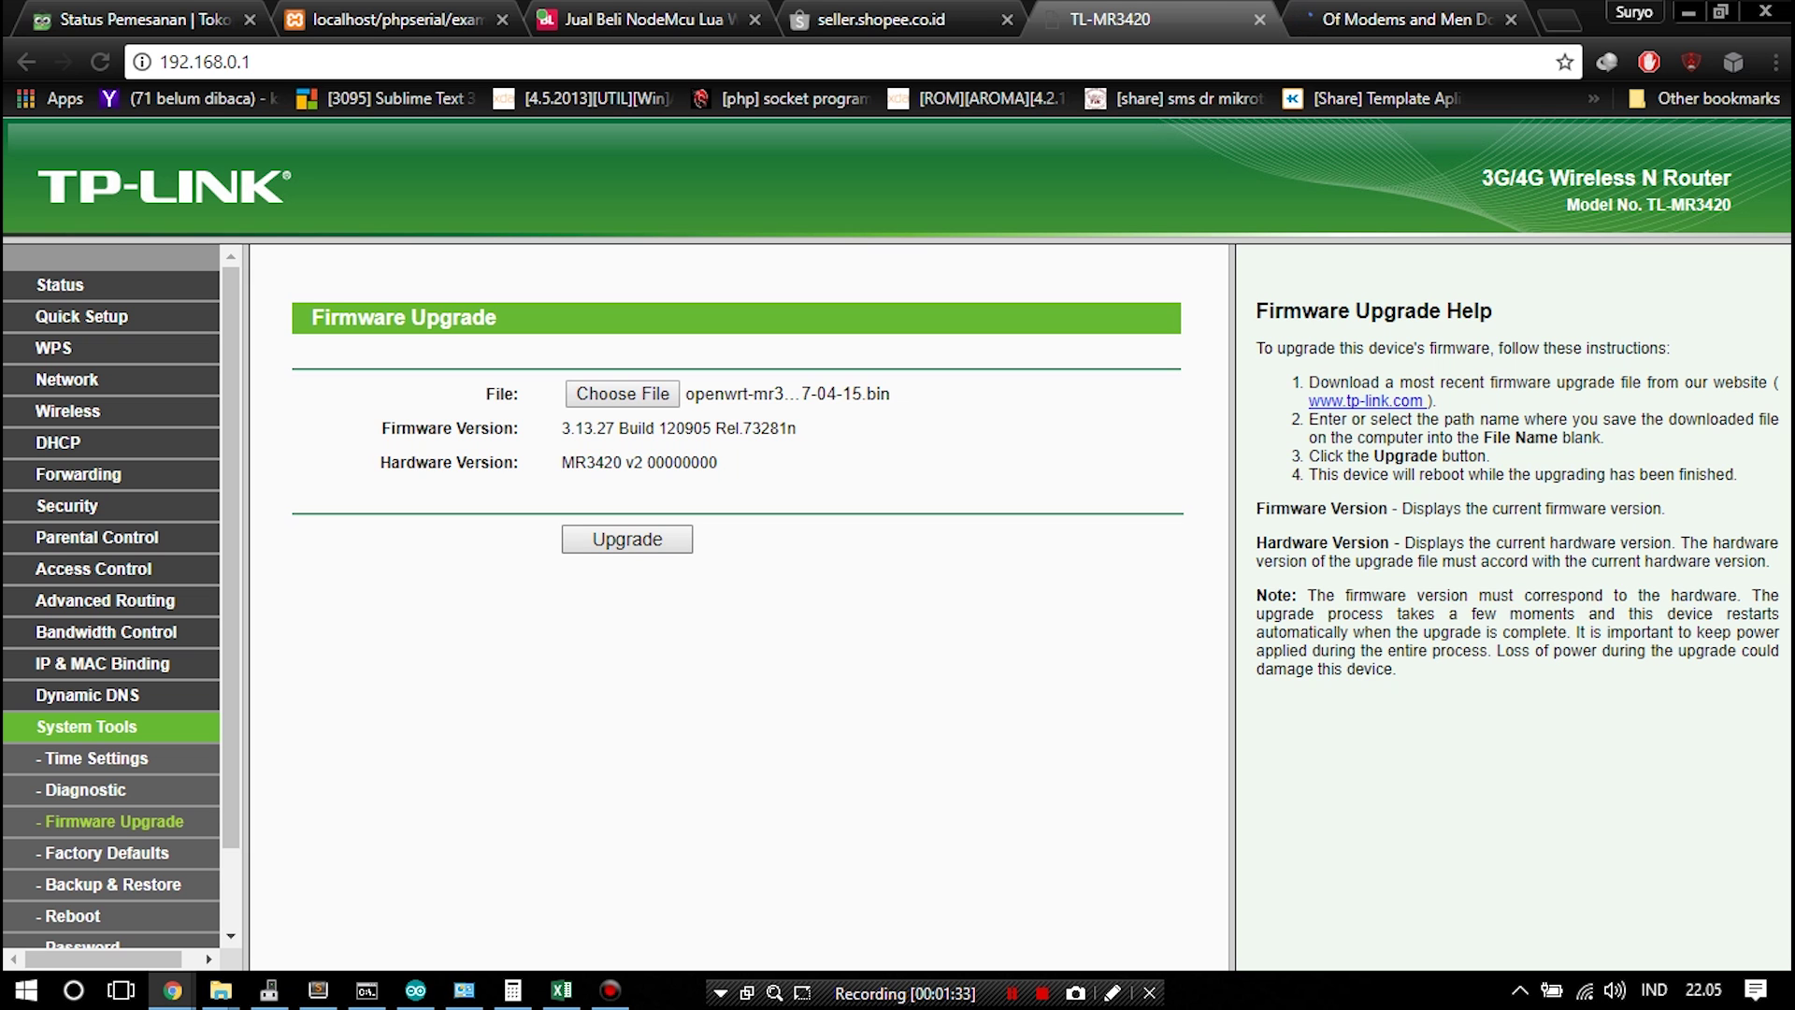
click(626, 540)
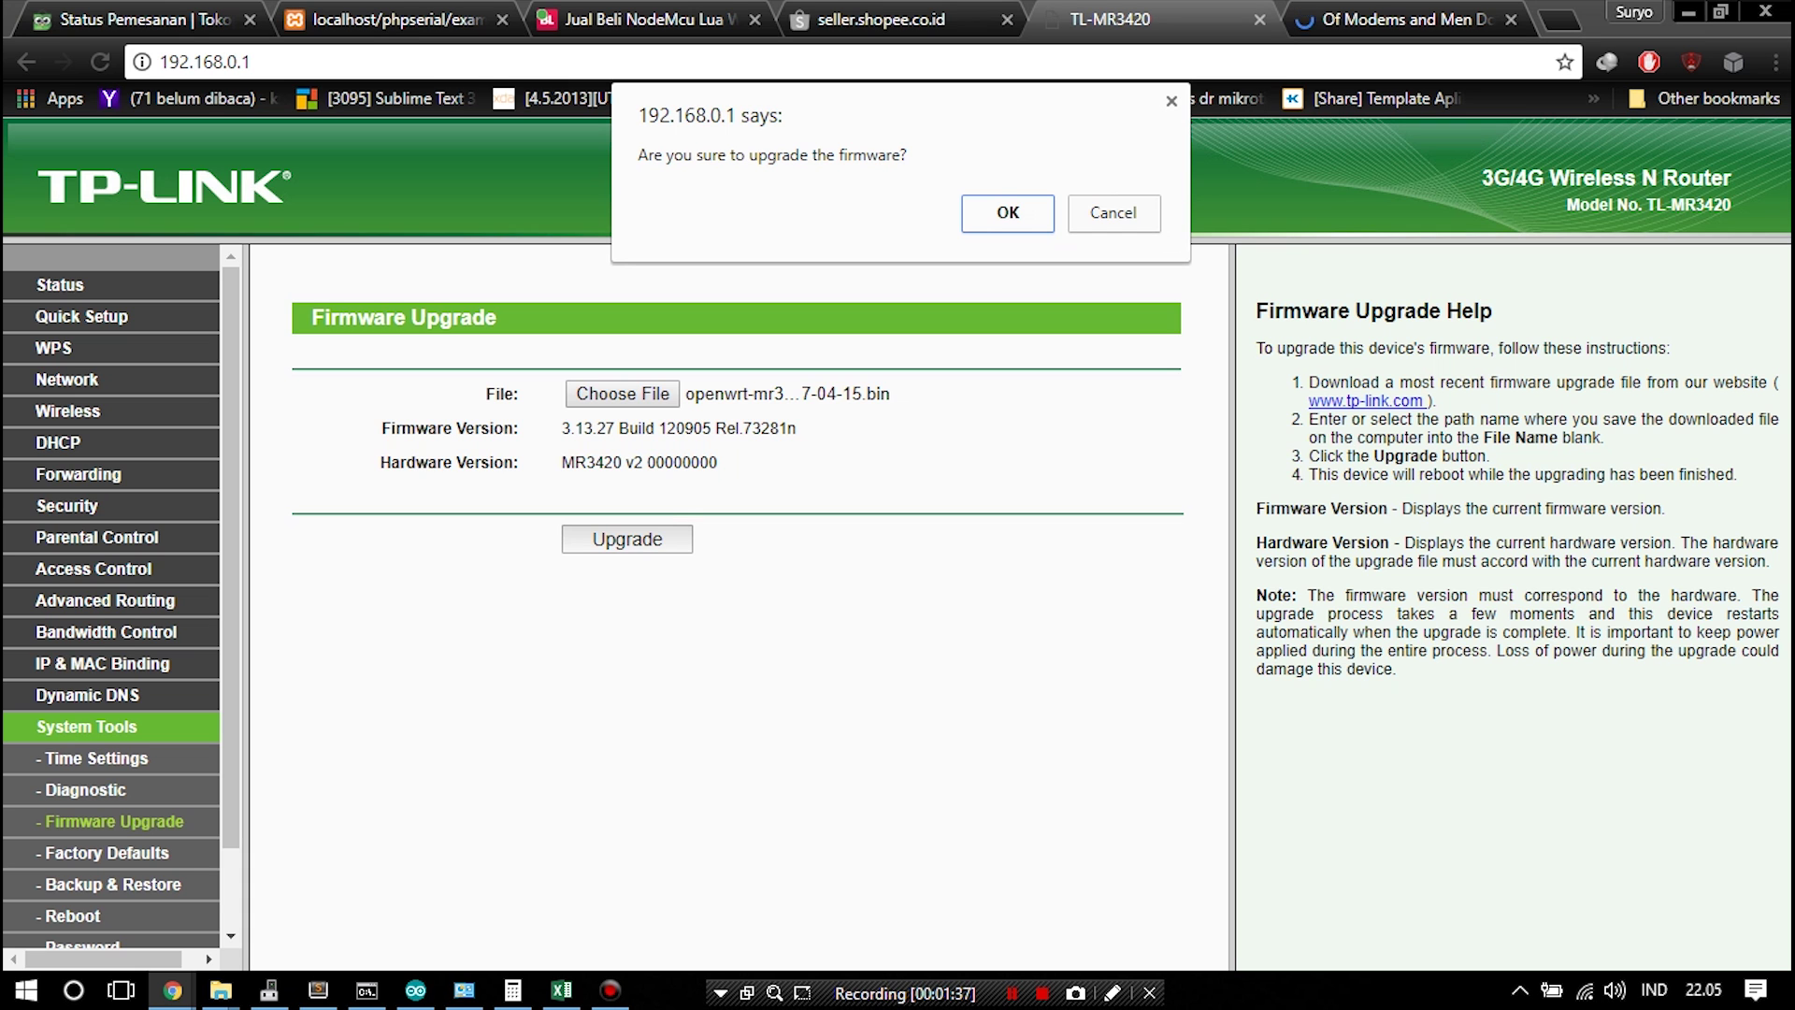
Confirm the firmware upgrade and wait while the router flashes and reboots
key(Return)
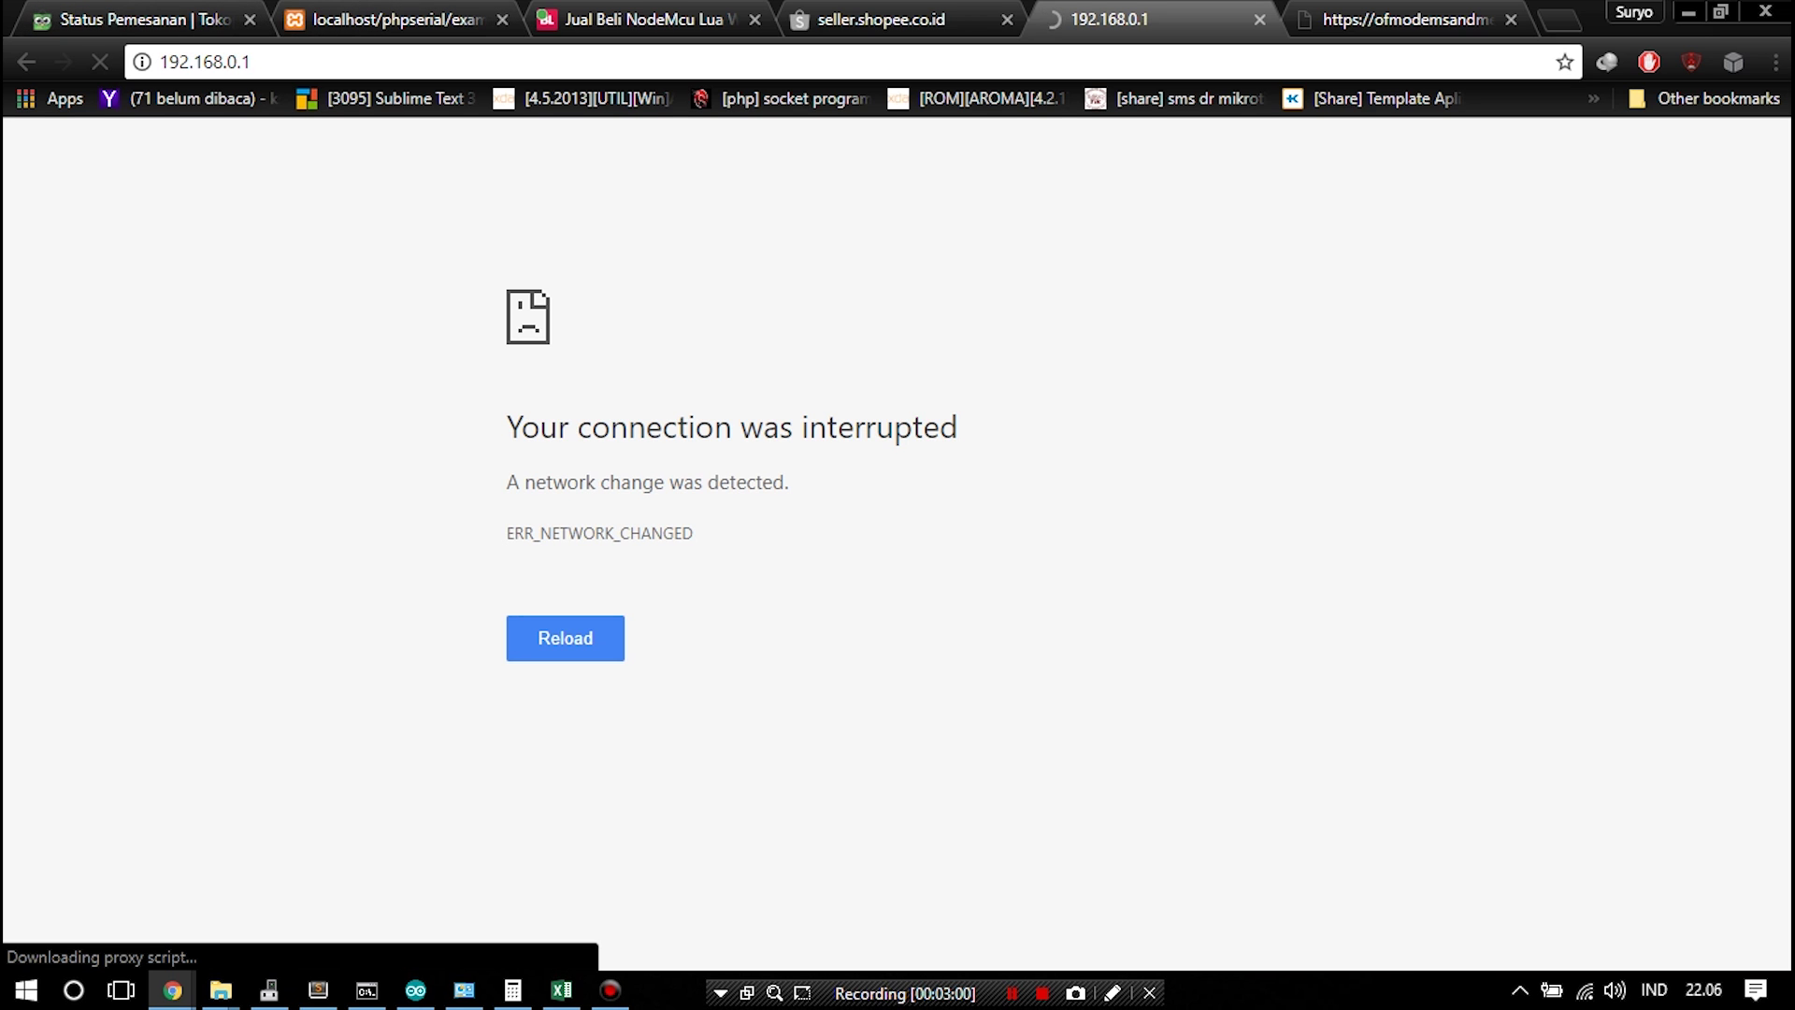
Change the router address in the browser to 192.168.1.1 and load it
click(252, 62)
click(237, 62)
key(BackSpace)
key(BackSpace)
text(1.)
key(Return)
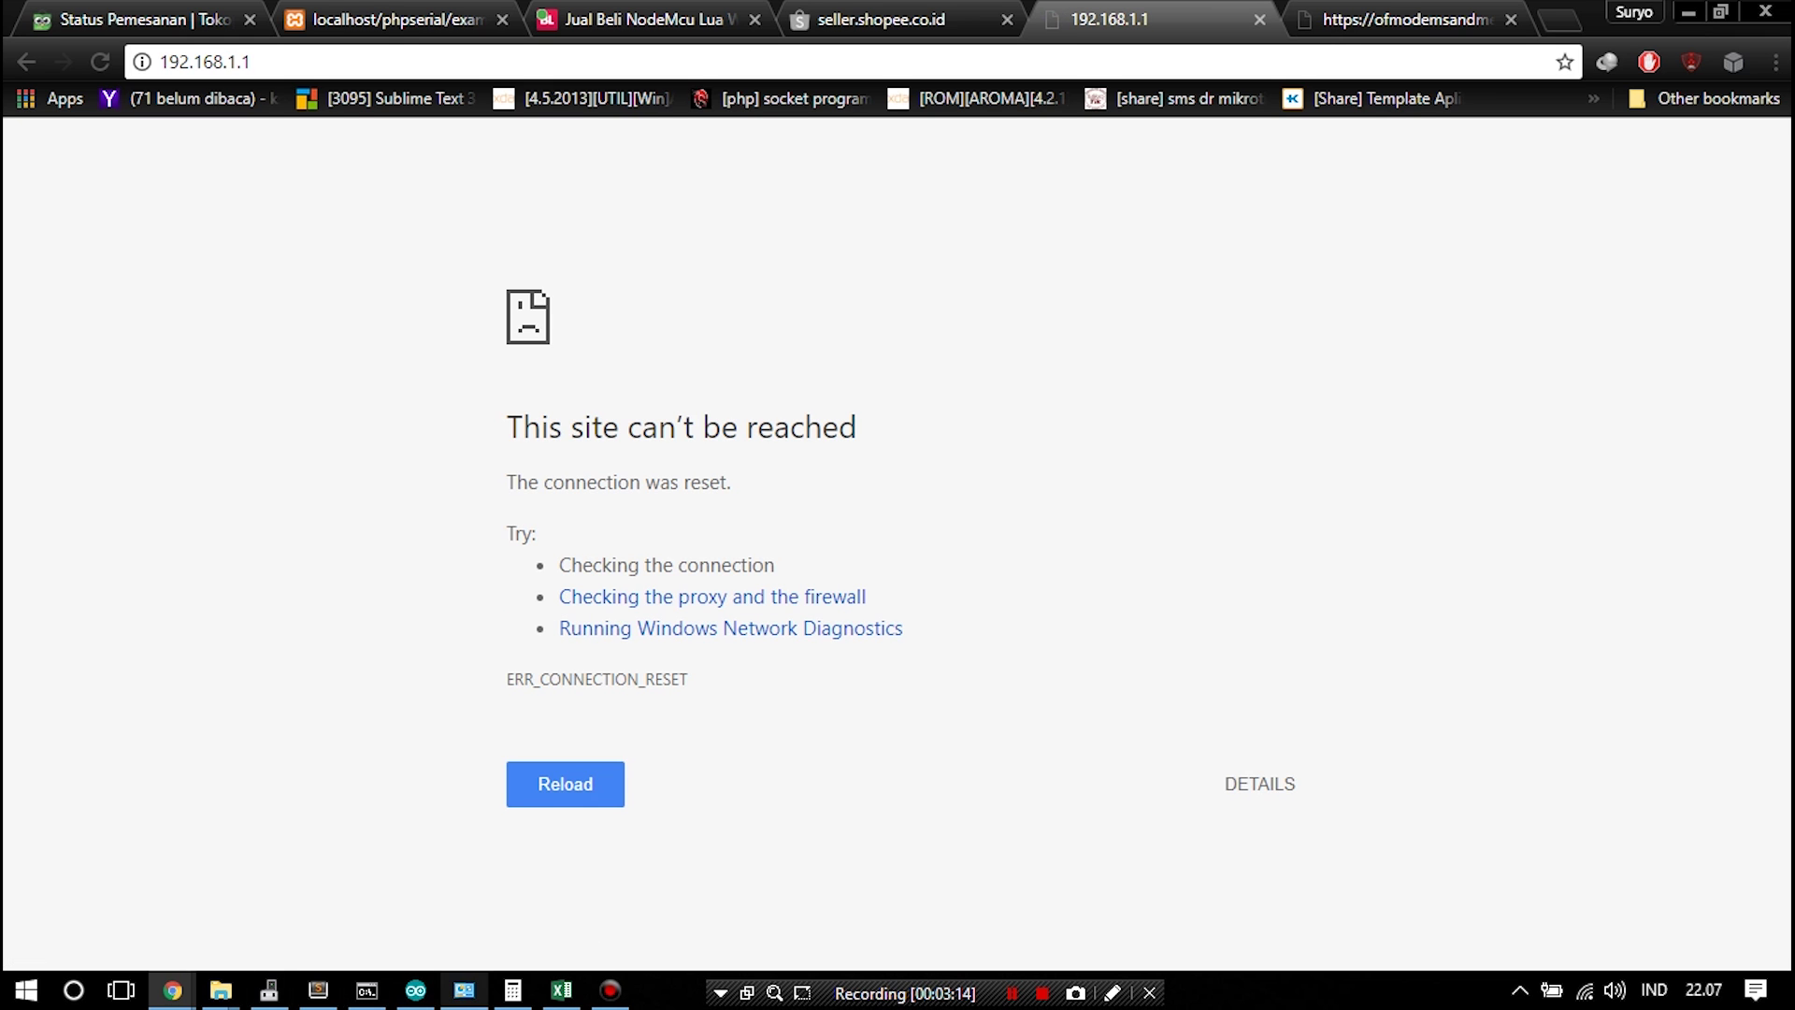
Check the Ethernet connection's status details, then reload 192.168.1.1 in Chrome
click(463, 990)
right_click(657, 283)
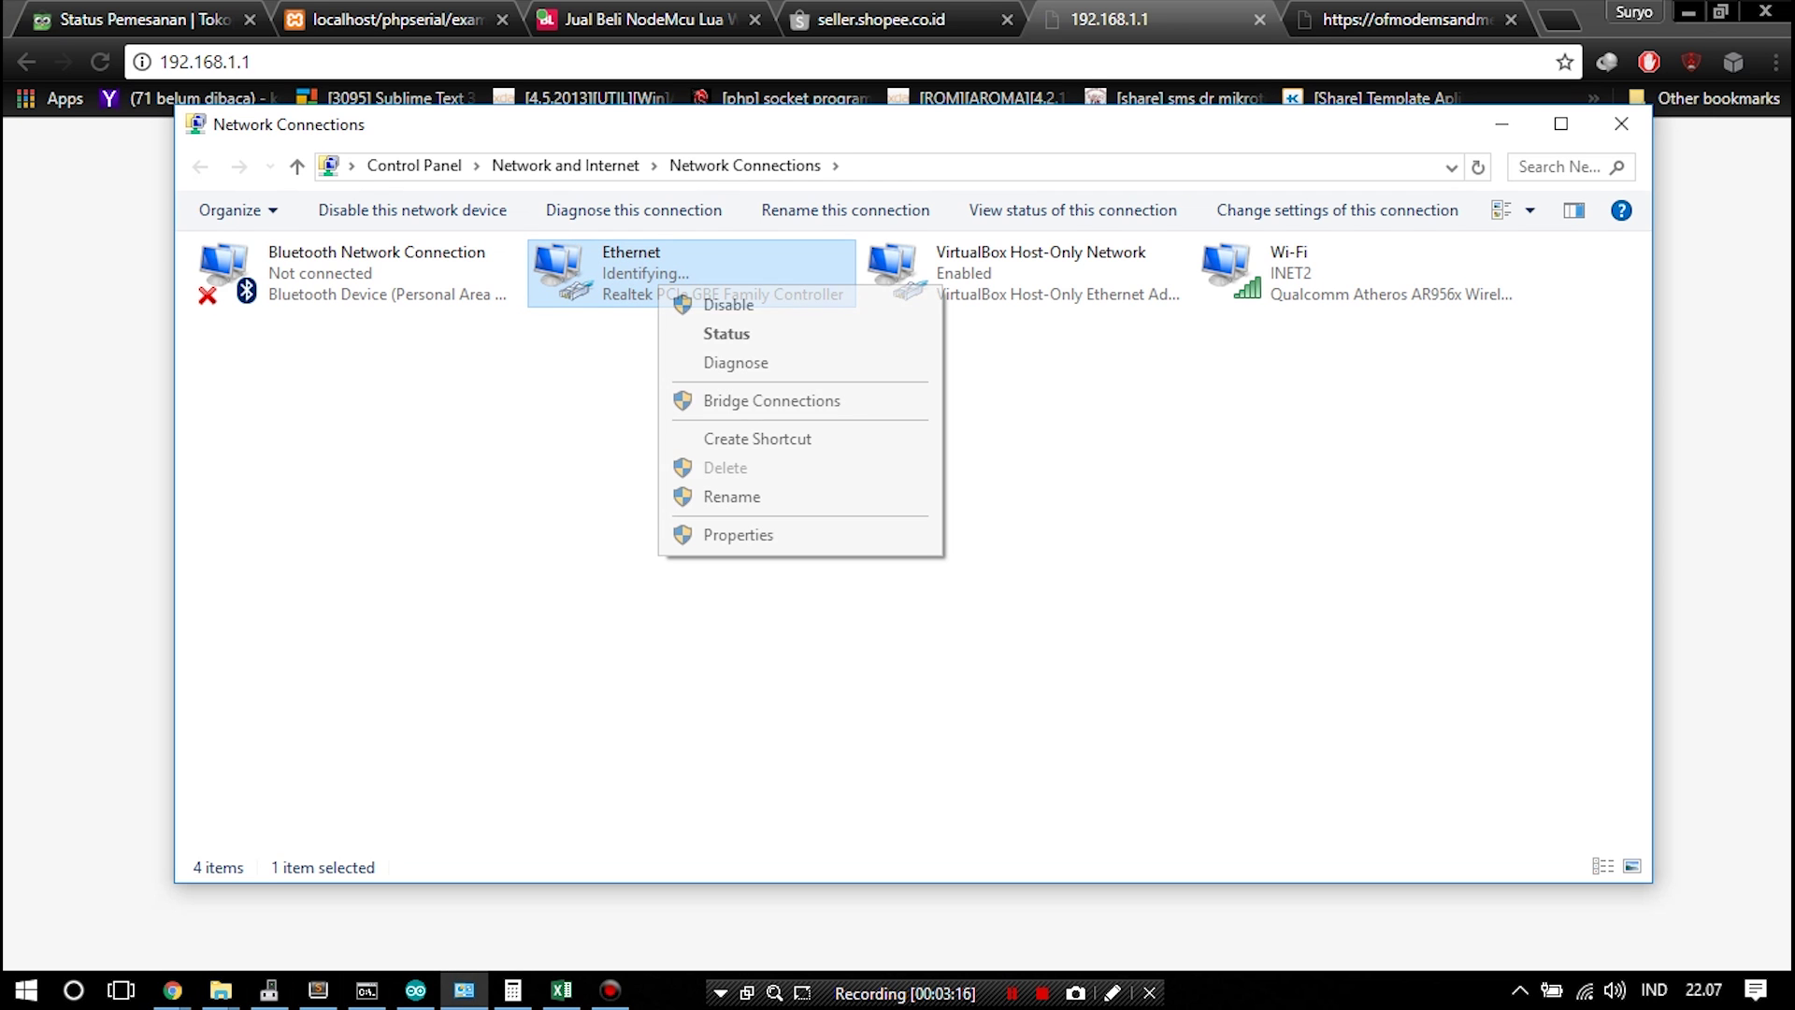
click(729, 333)
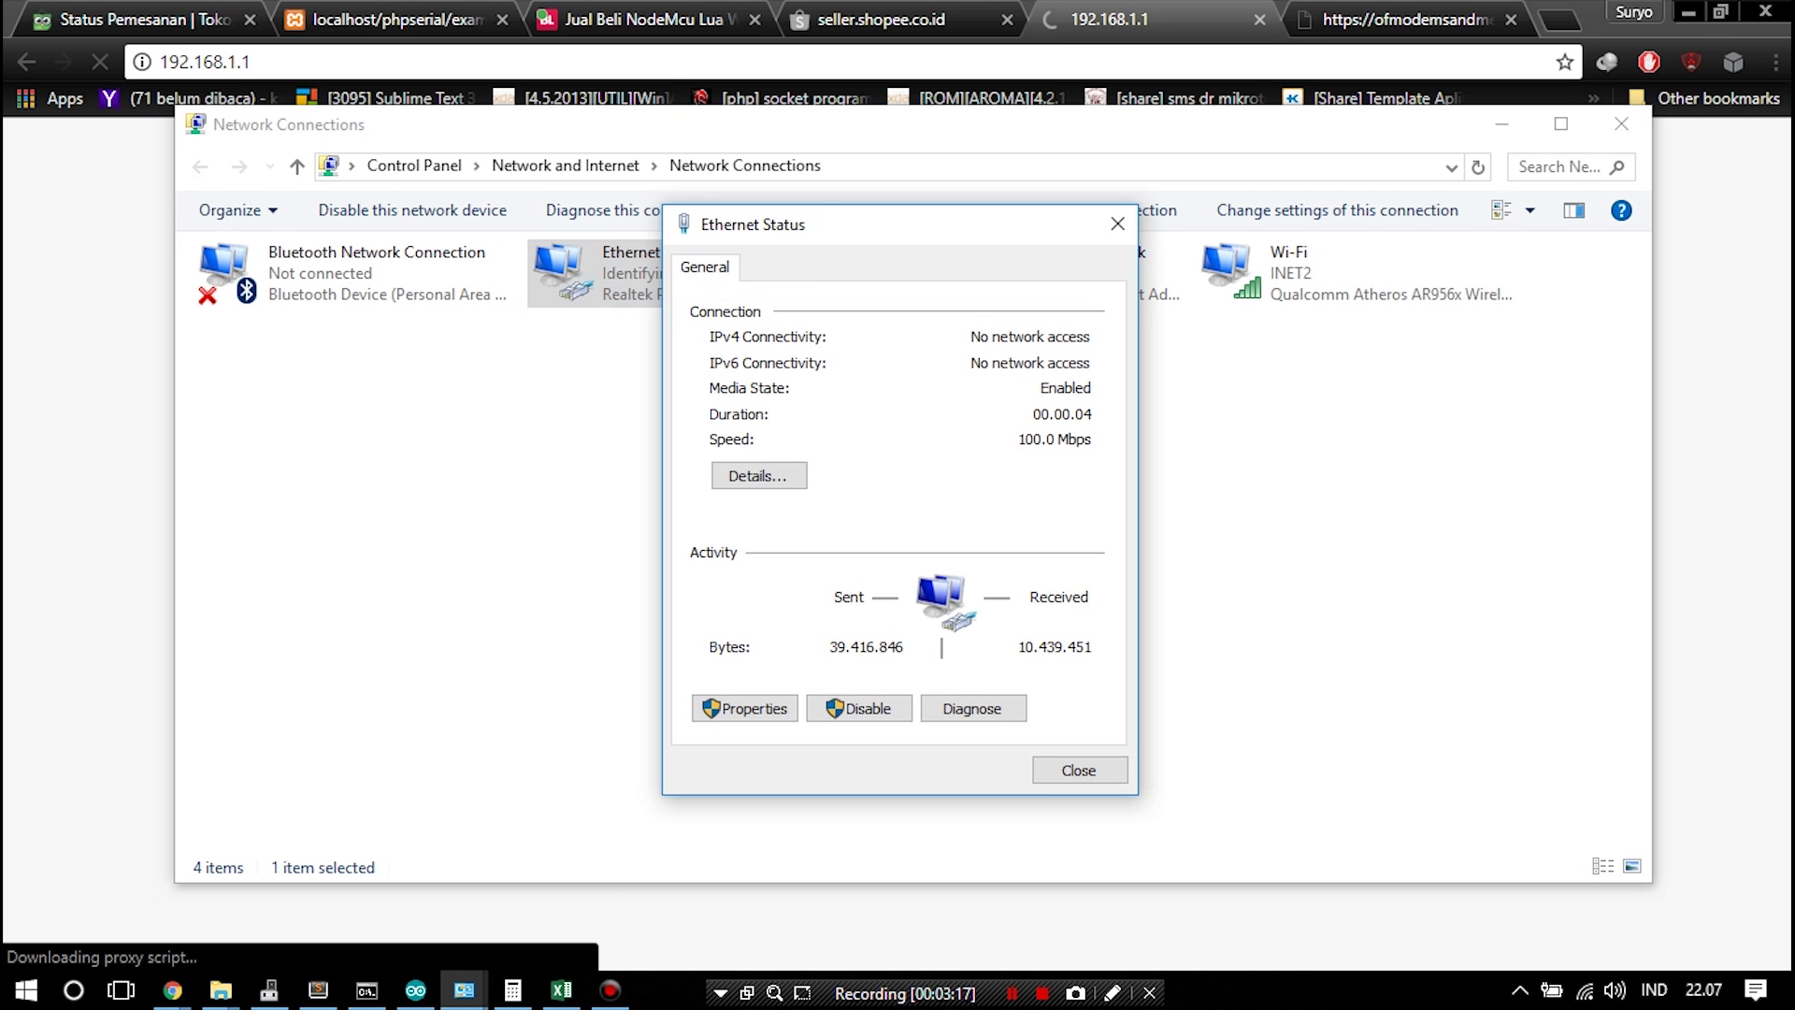
click(758, 475)
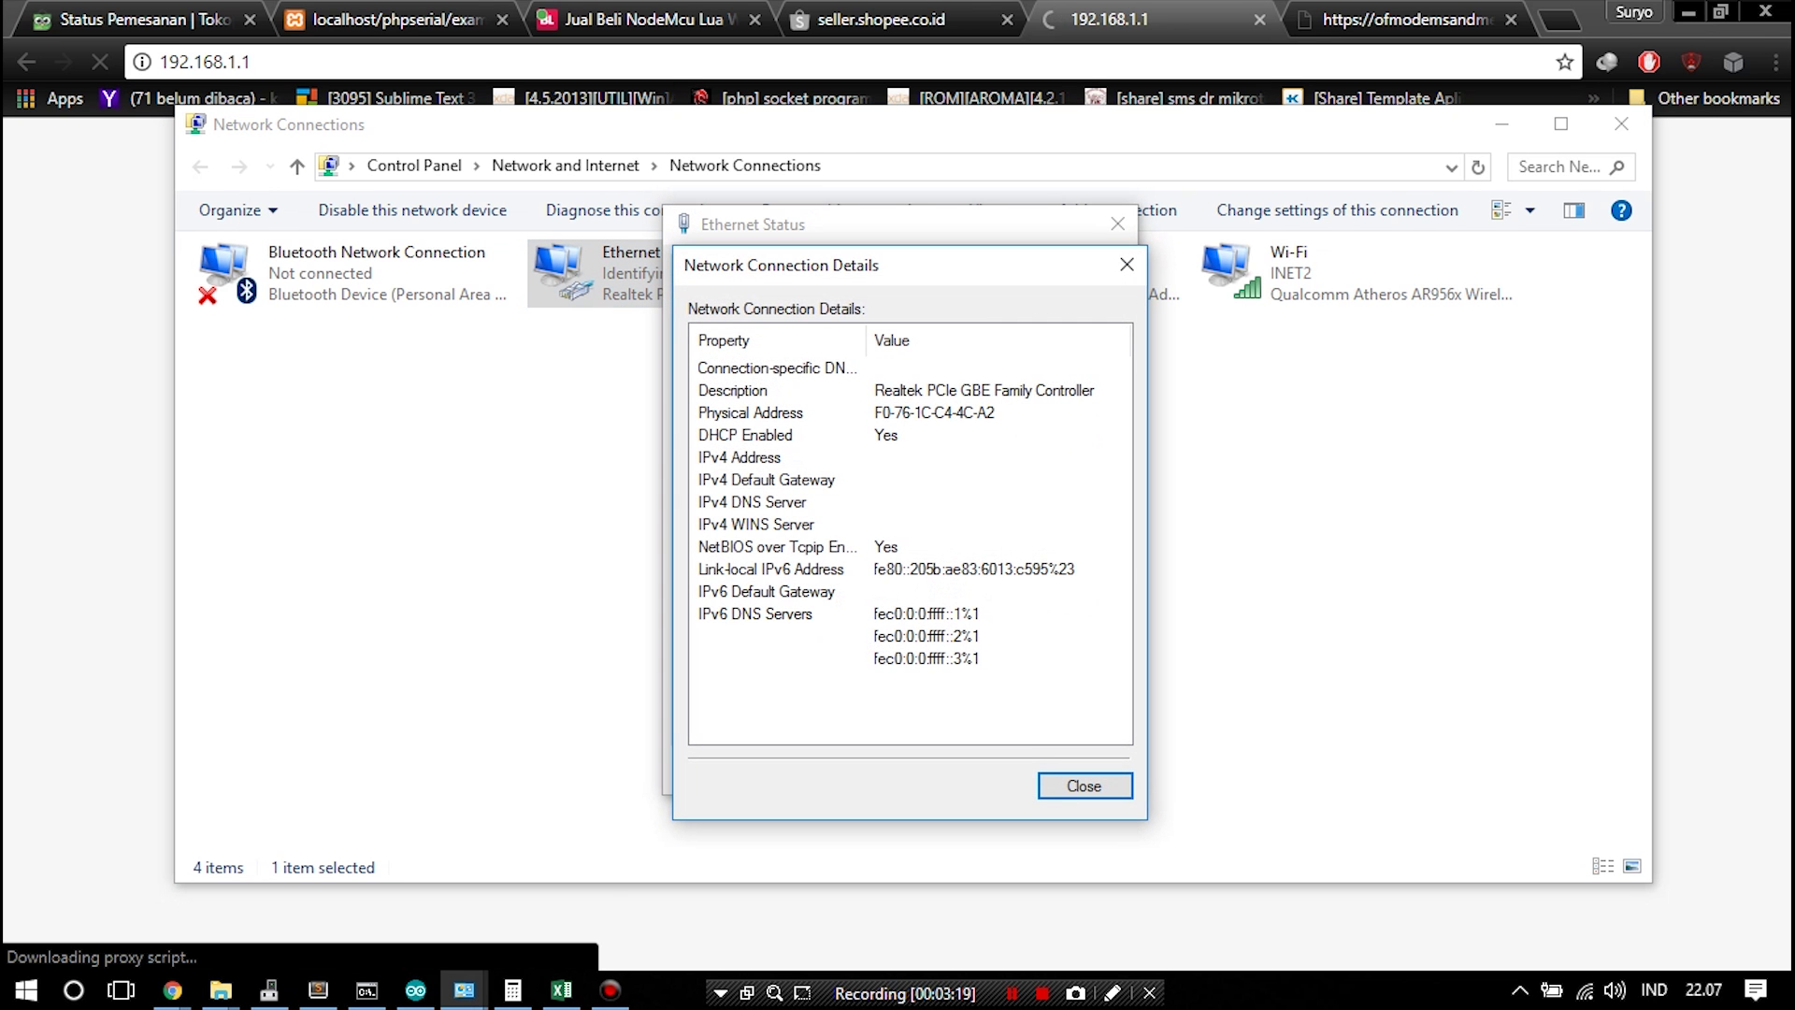
key(Return)
key(Return)
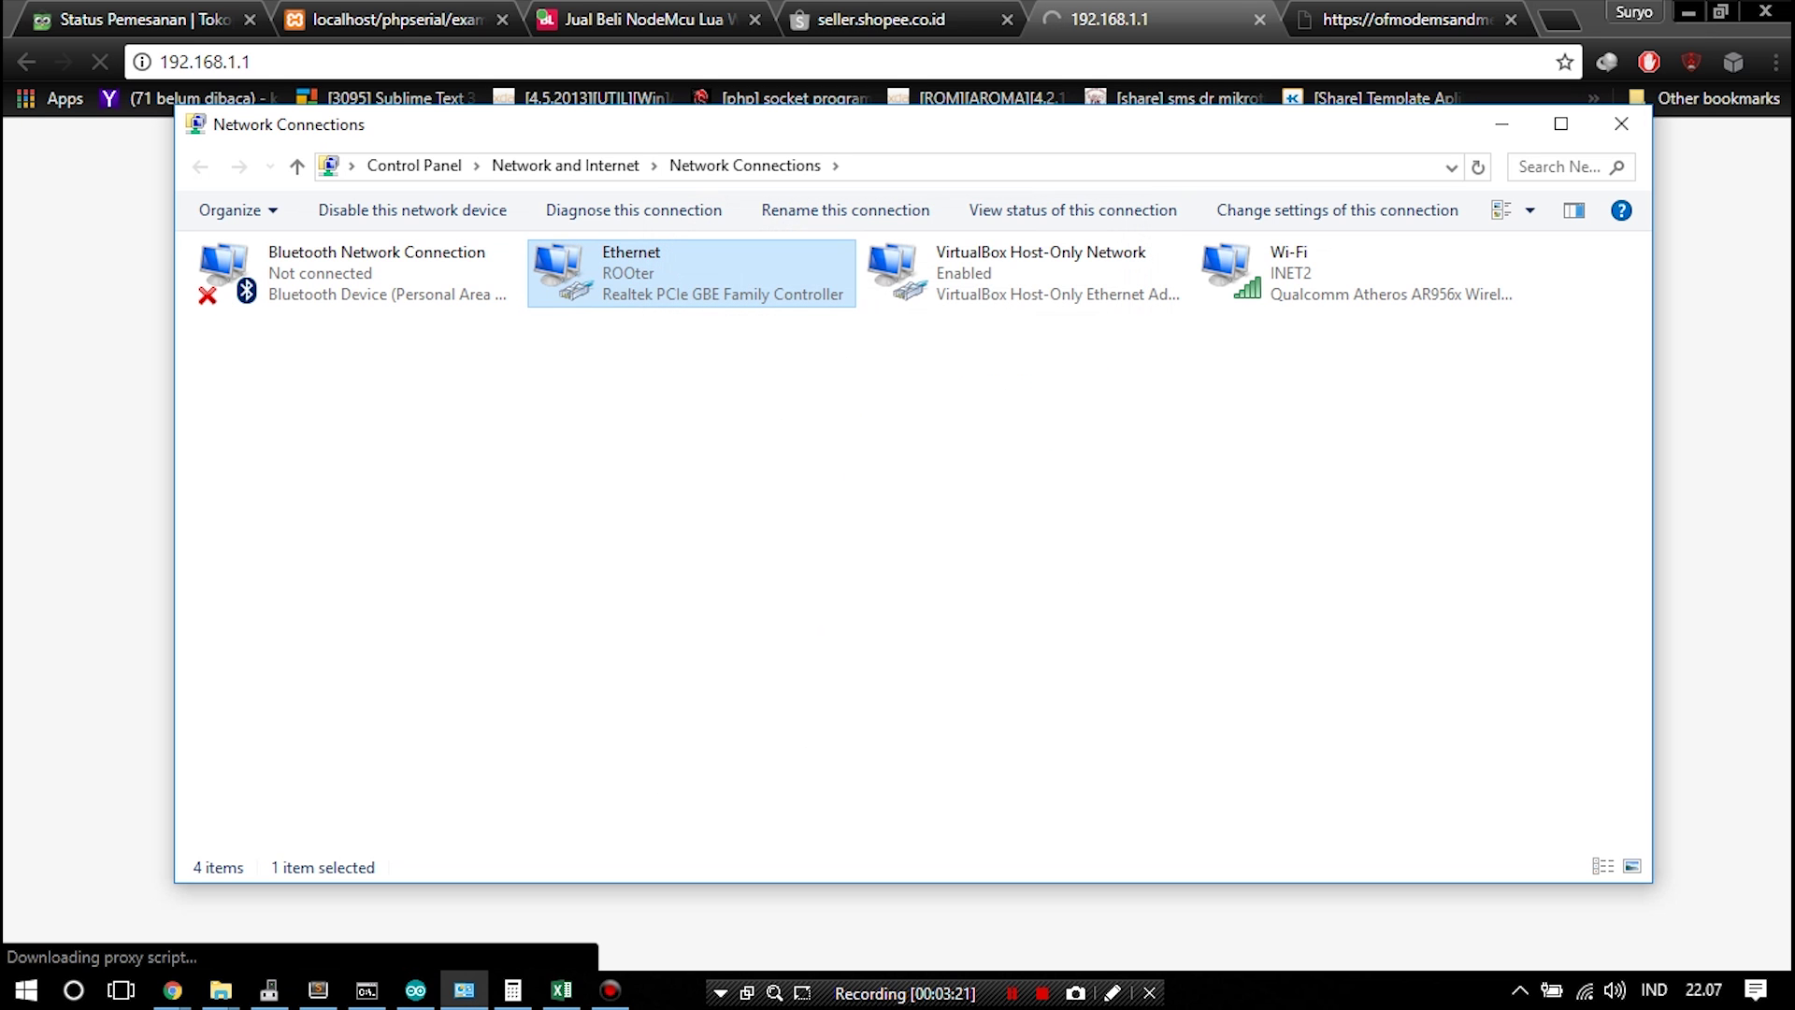
key(alt+Tab)
key(ctrl+l)
key(End)
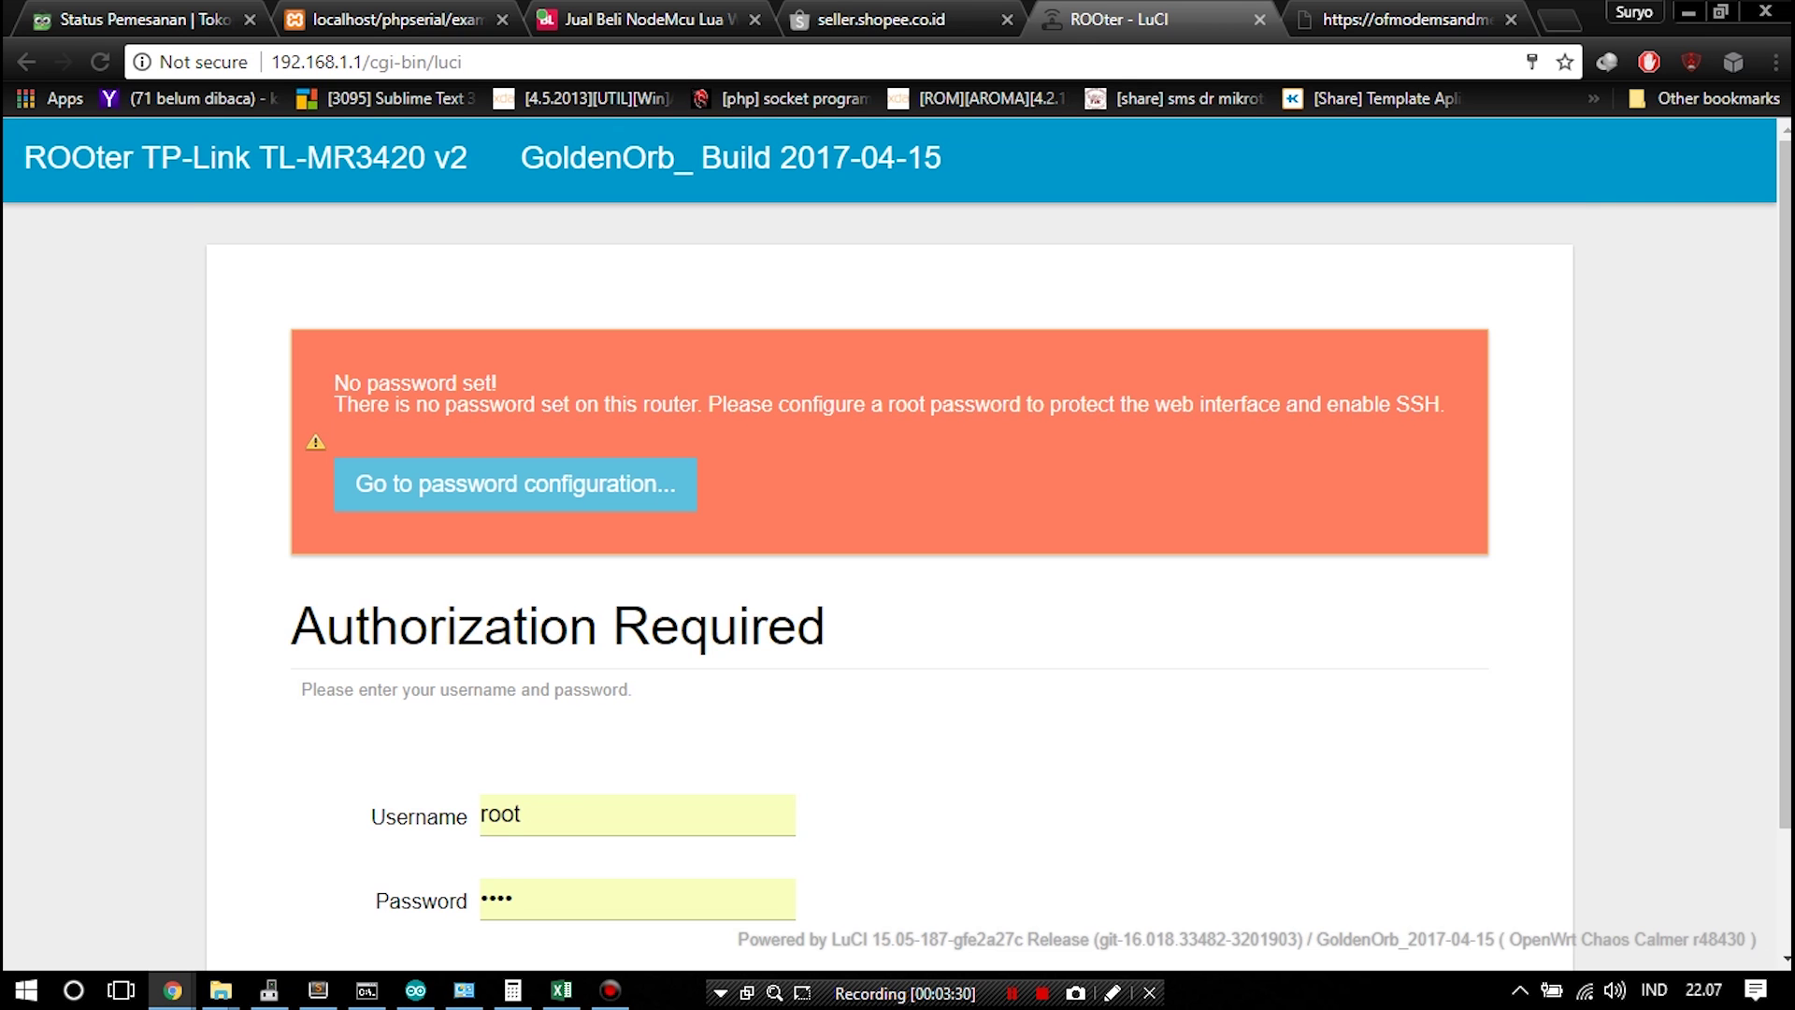
Log in to ROOter LuCI as root with an empty password and go to System > Administration
scroll(897, 561, down, 2)
double_click(496, 750)
key(BackSpace)
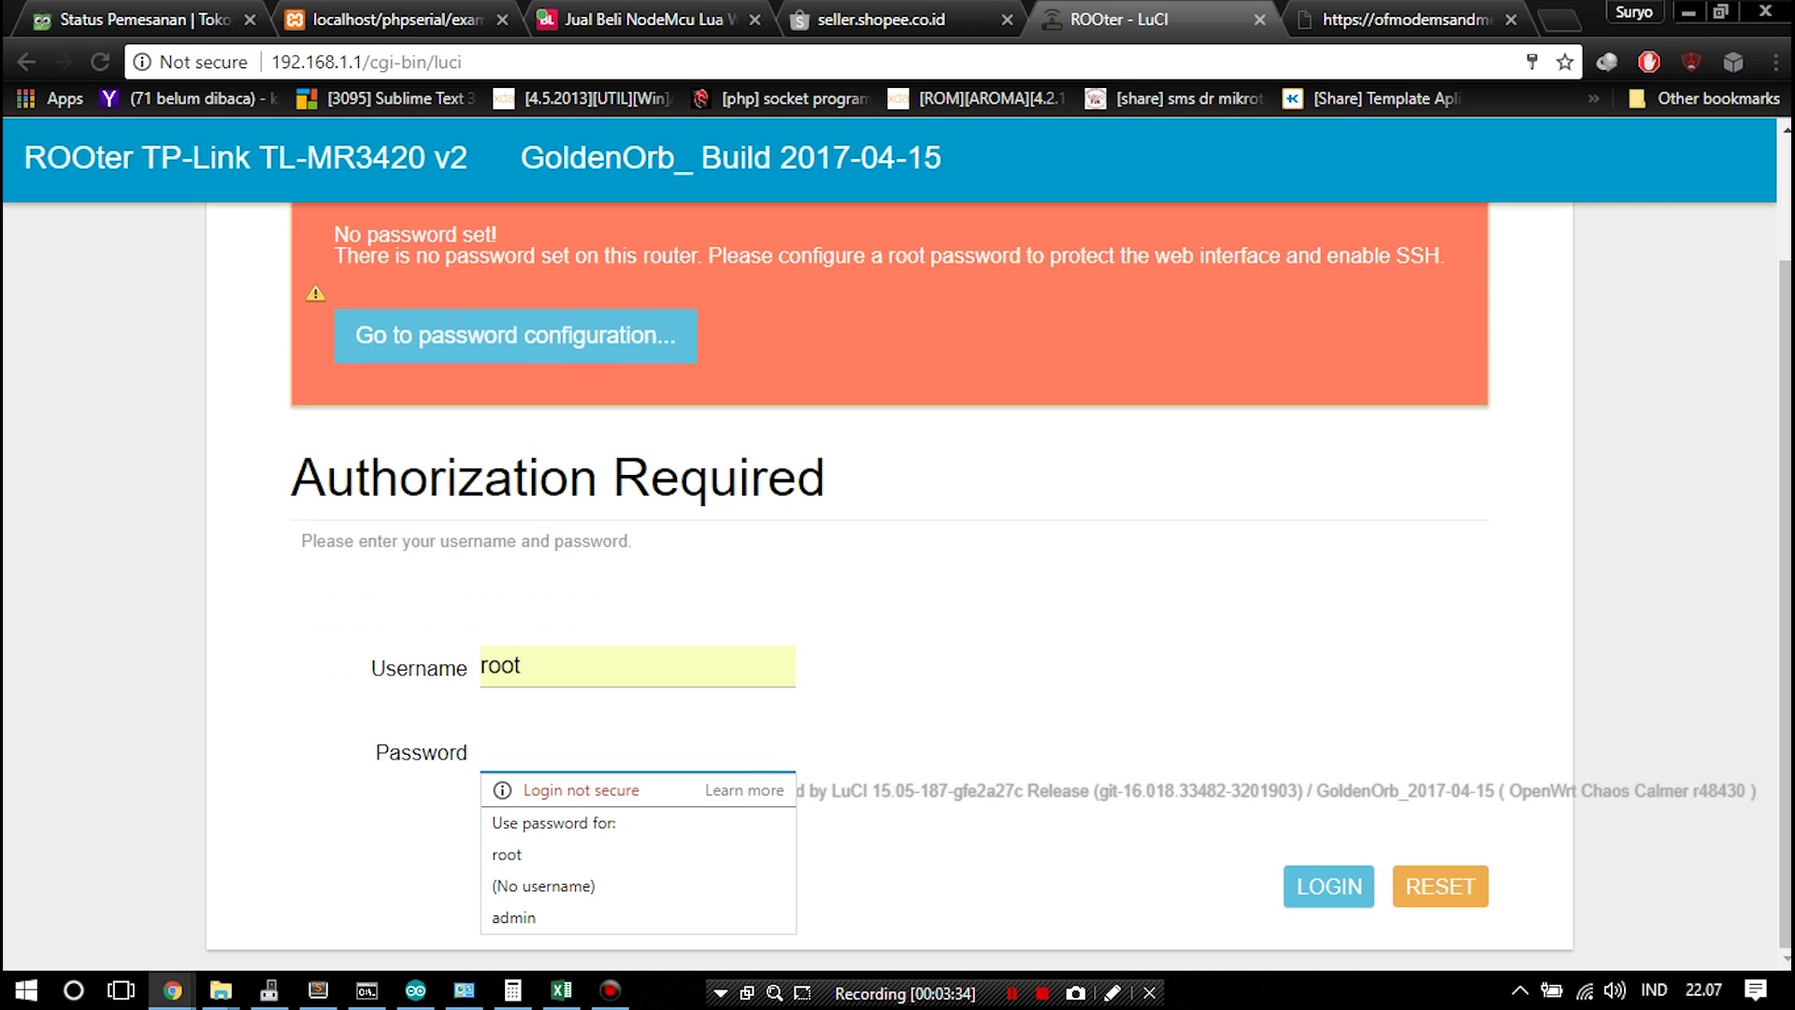
click(1328, 887)
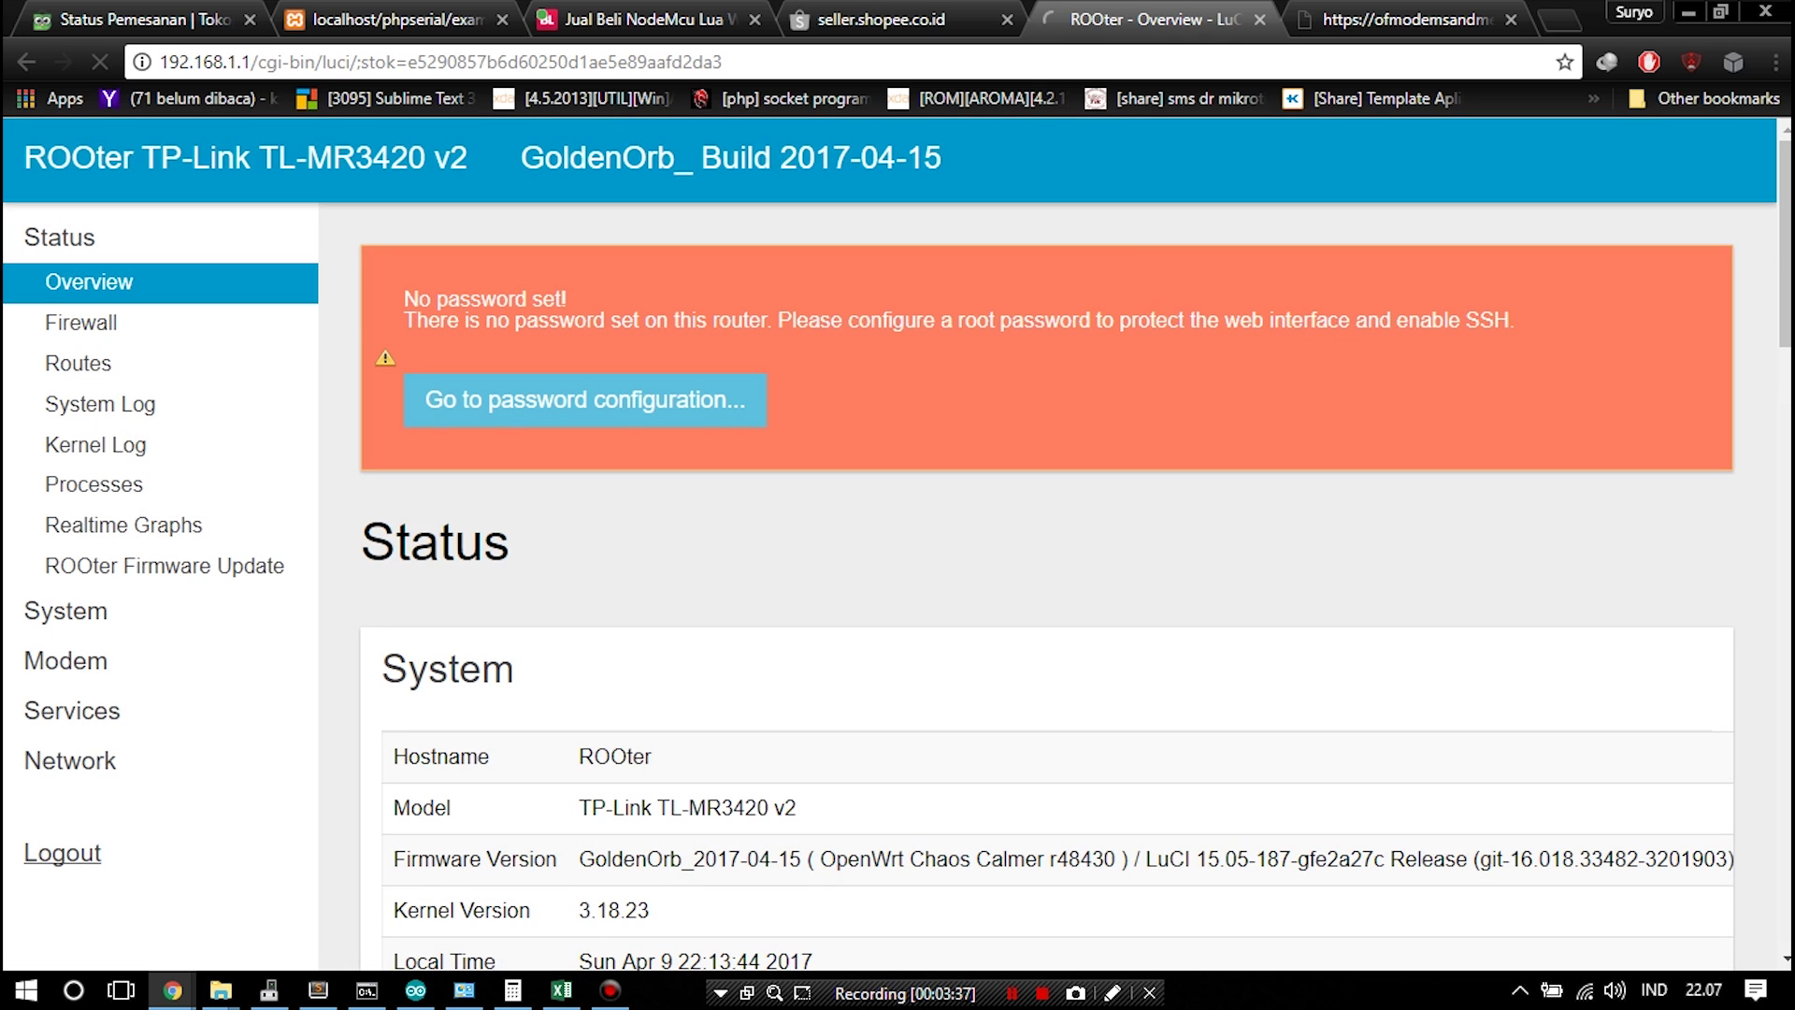
click(439, 400)
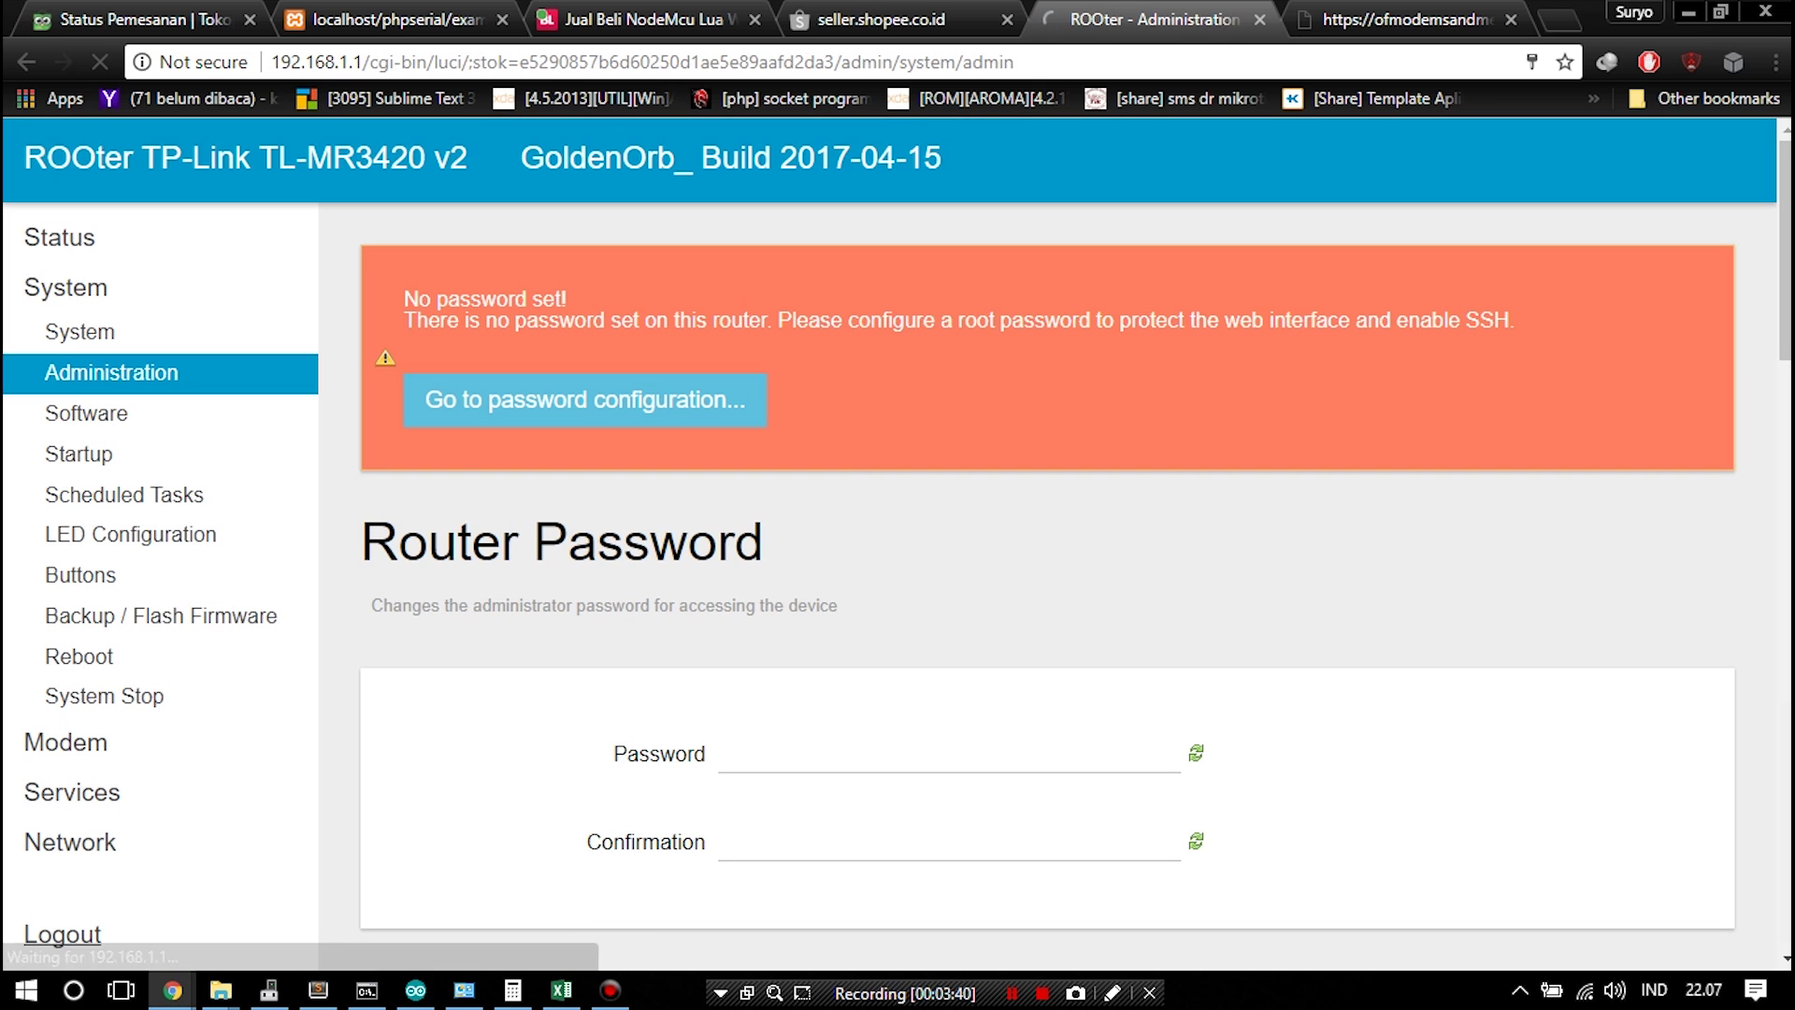
Enter and confirm a new router password and save & apply, declining the browser's offer to store it
click(949, 755)
key(Tab)
text(root)
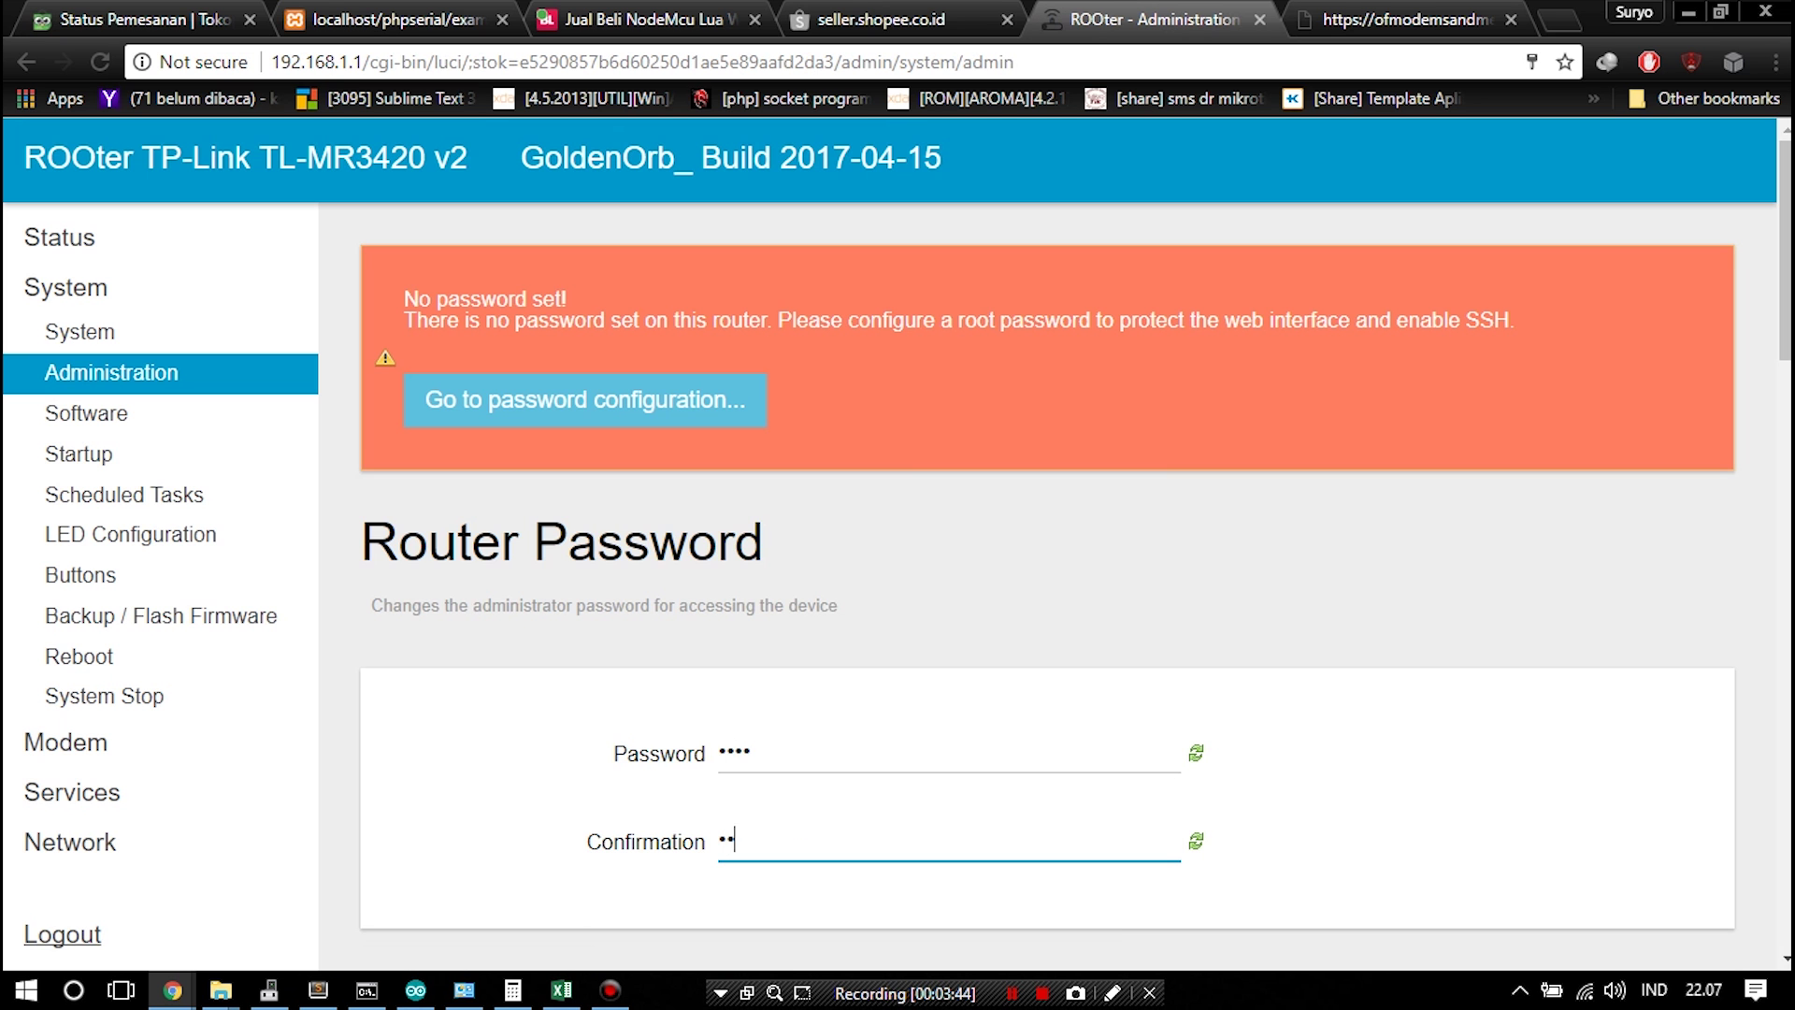
scroll(1075, 561, down, 6)
scroll(1075, 561, down, 10)
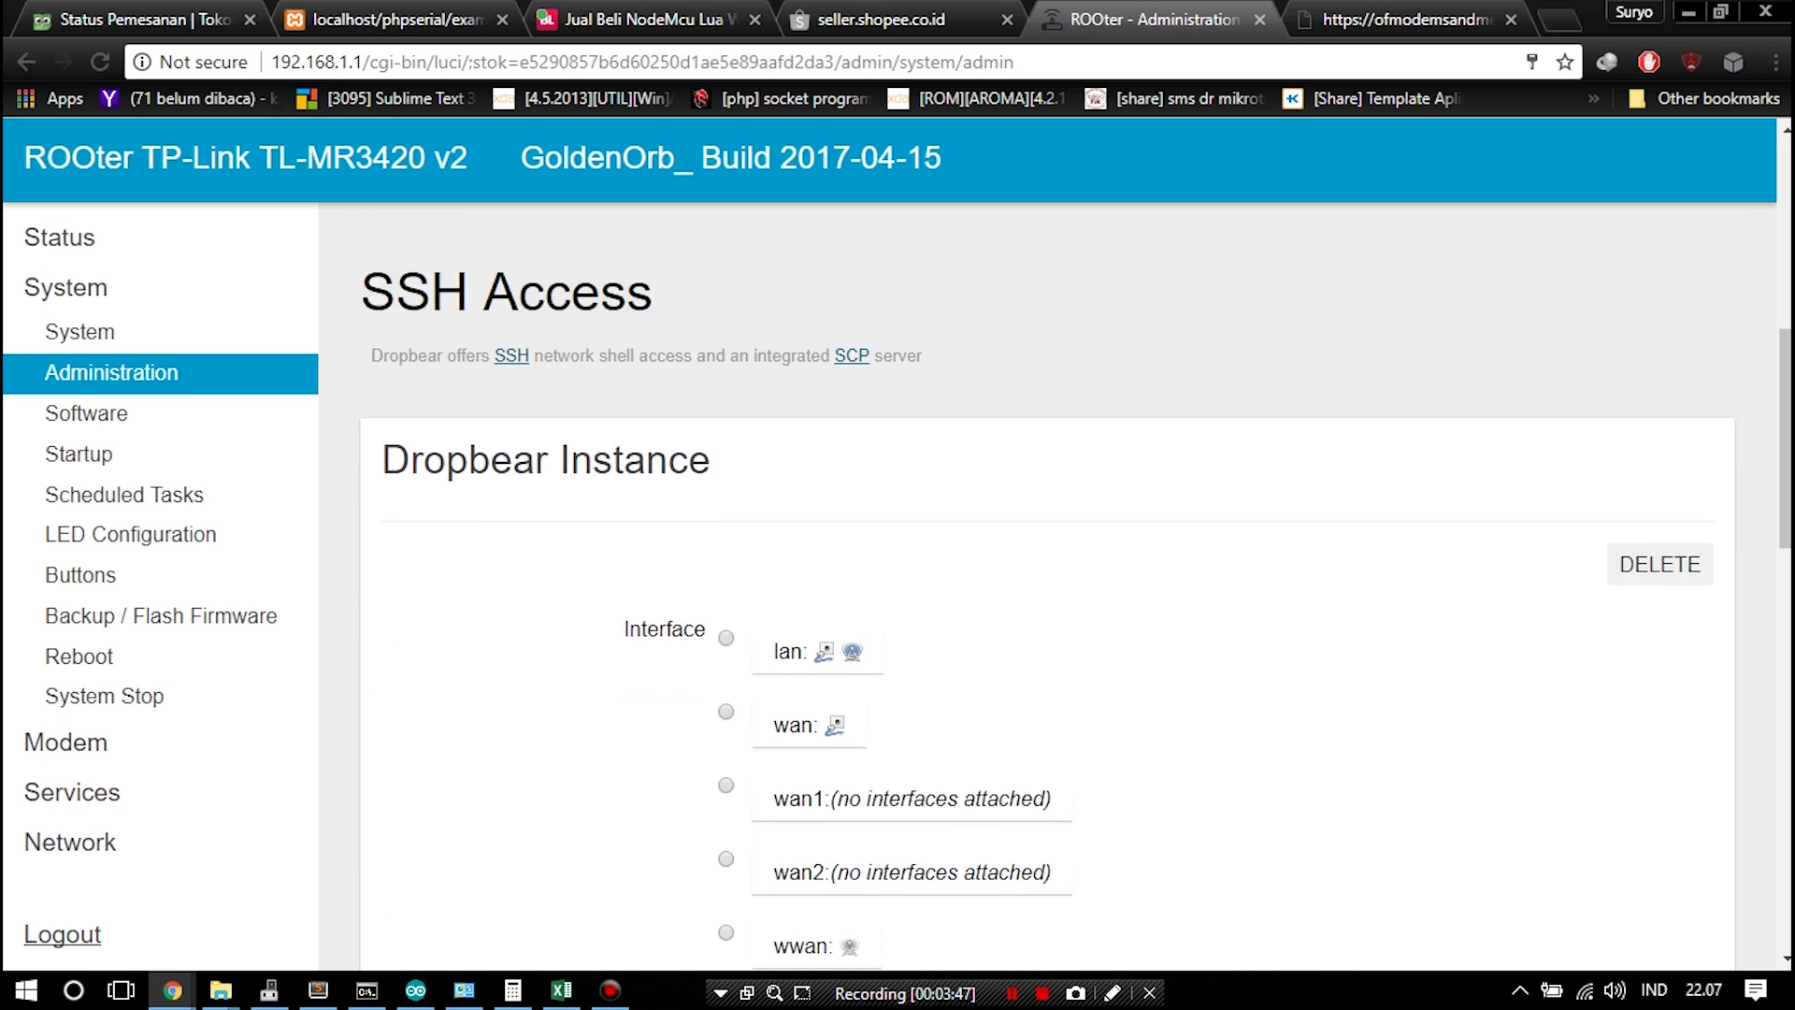
scroll(1075, 561, down, 5)
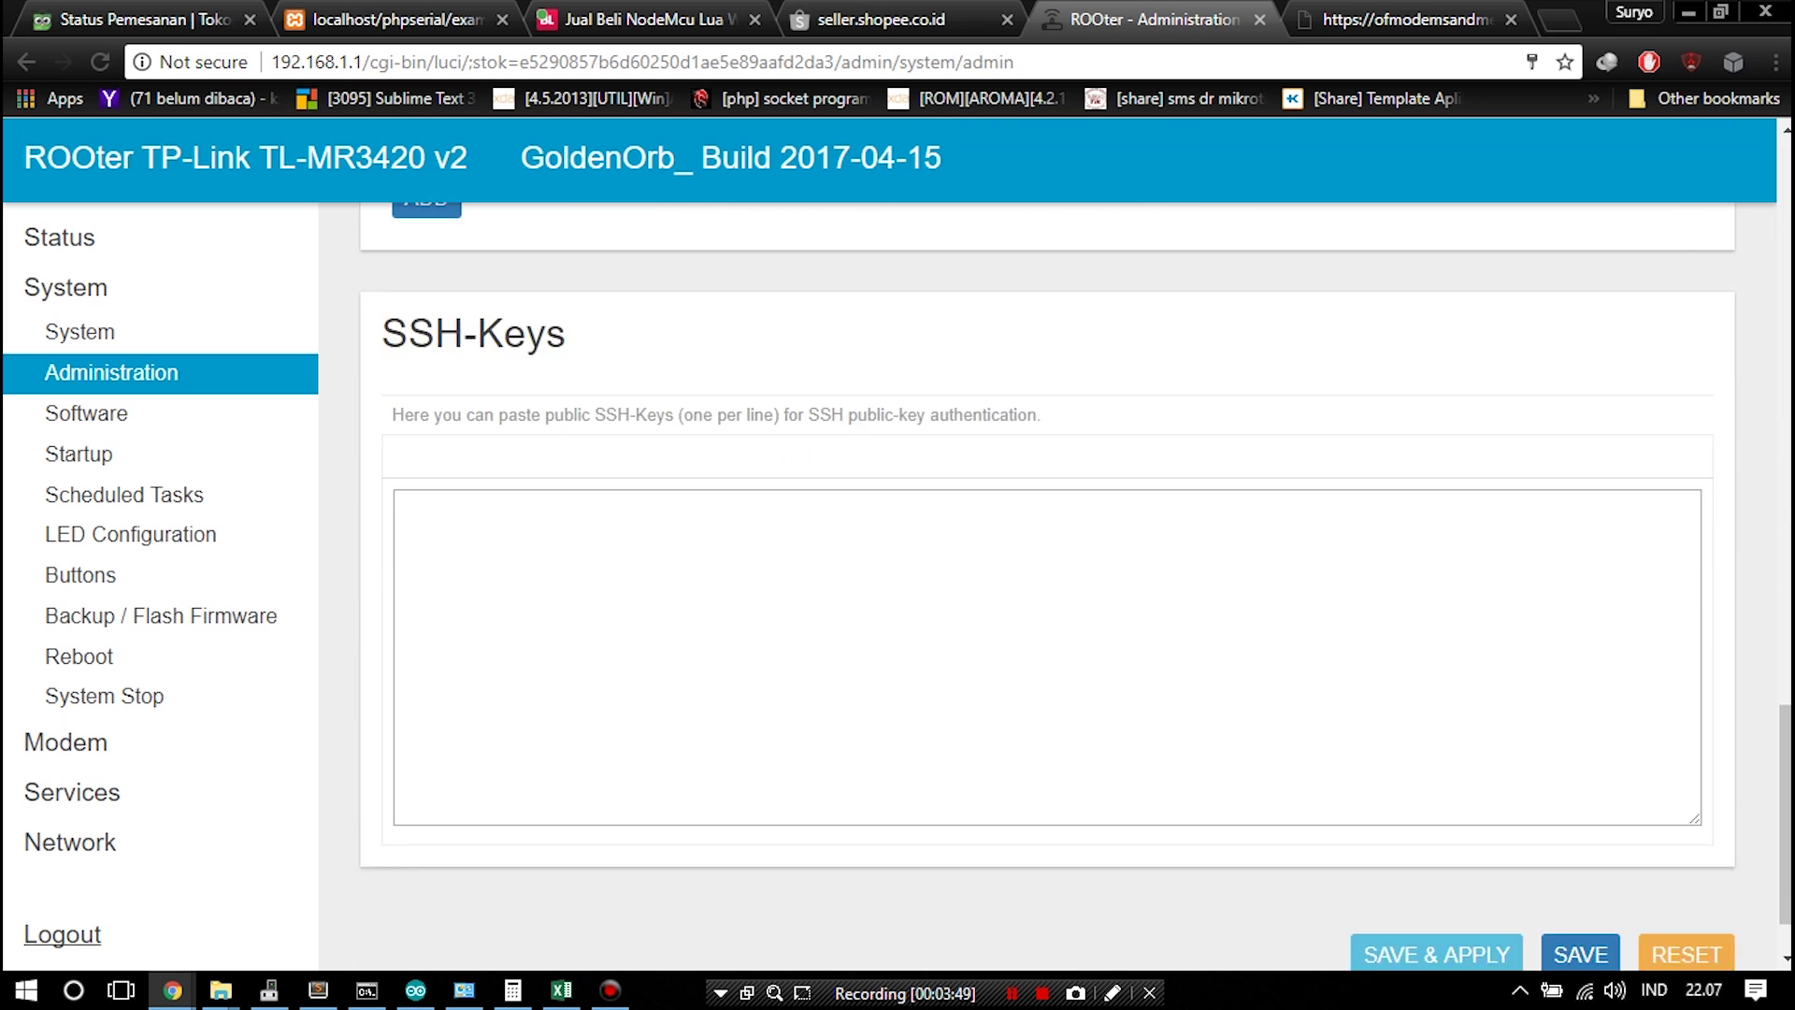
click(1436, 866)
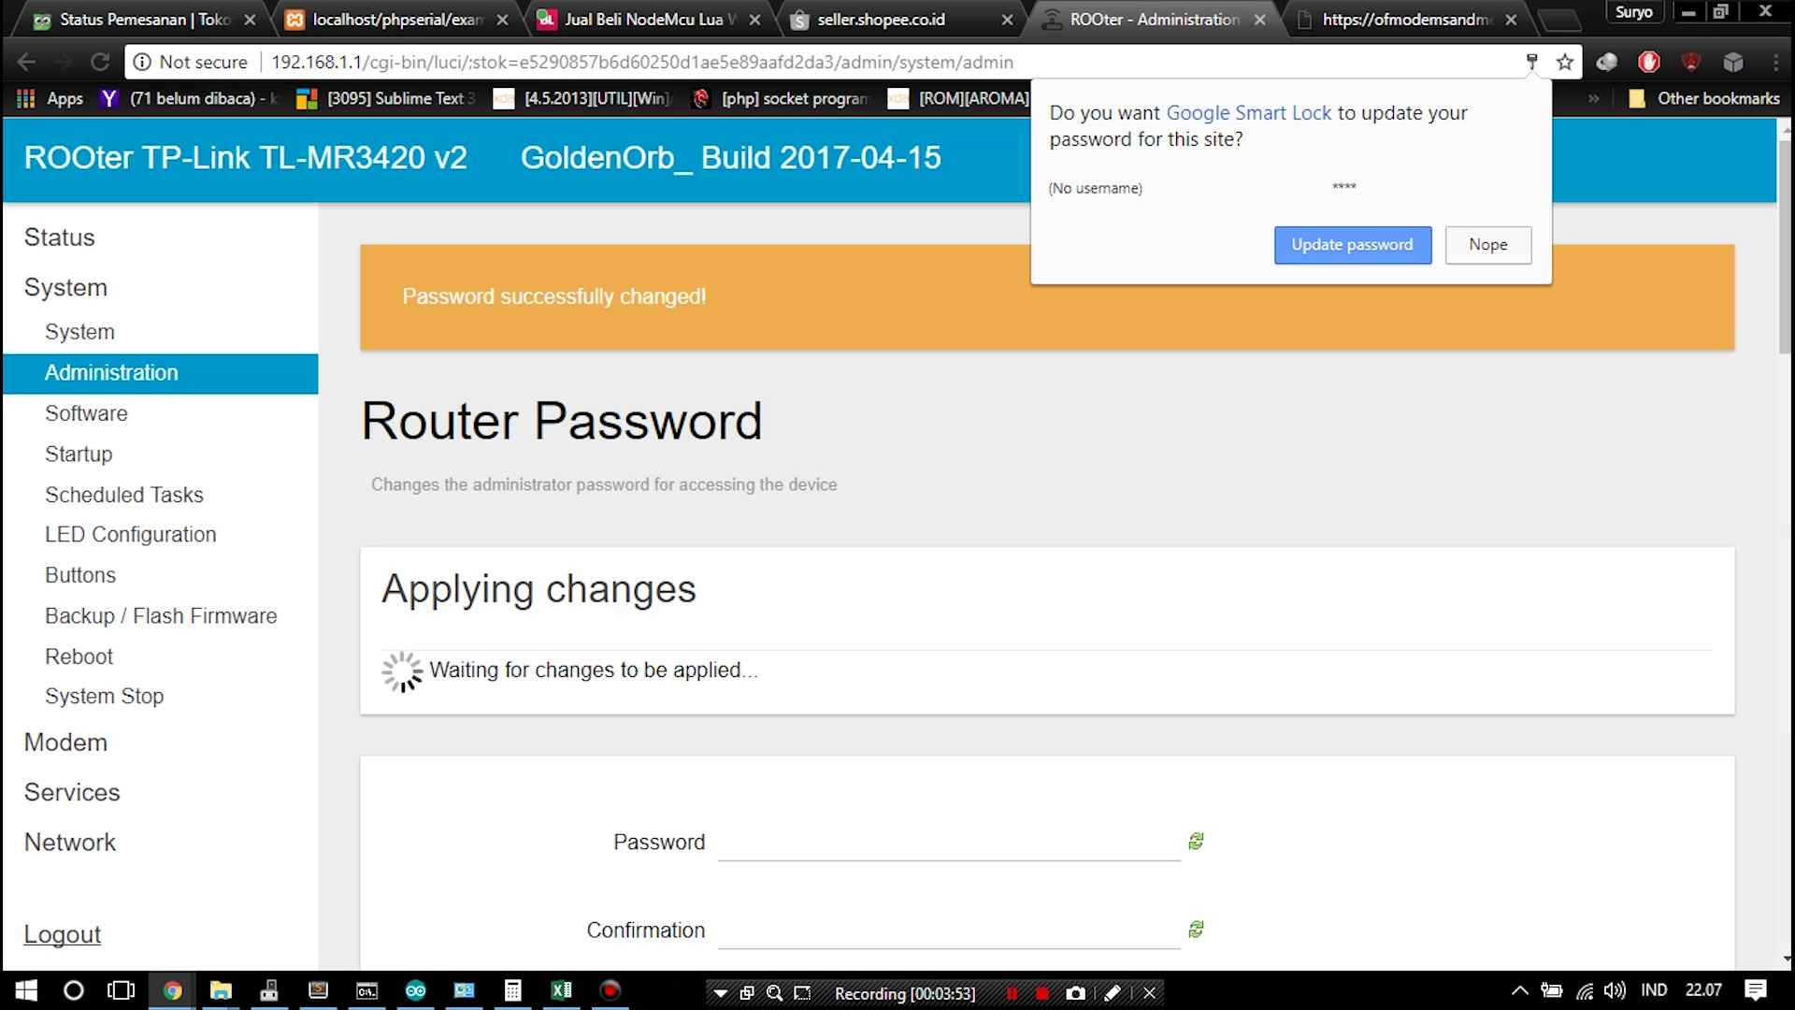
click(1487, 244)
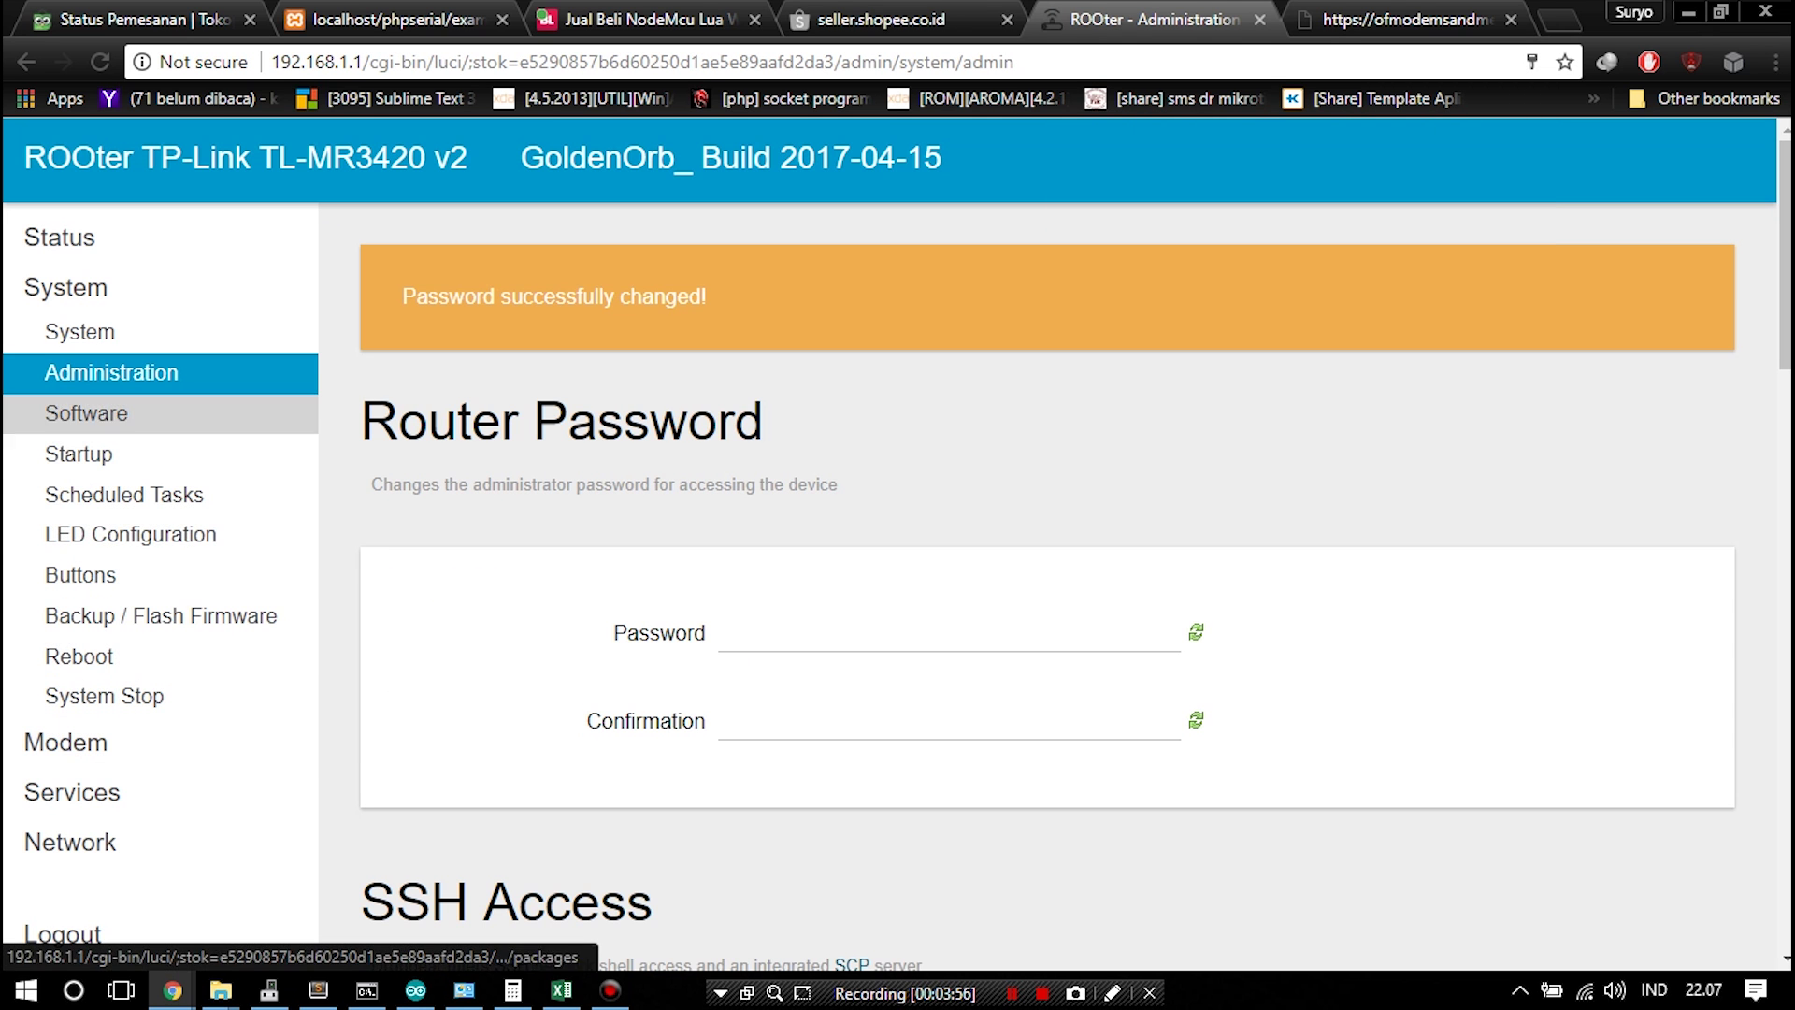
click(79, 332)
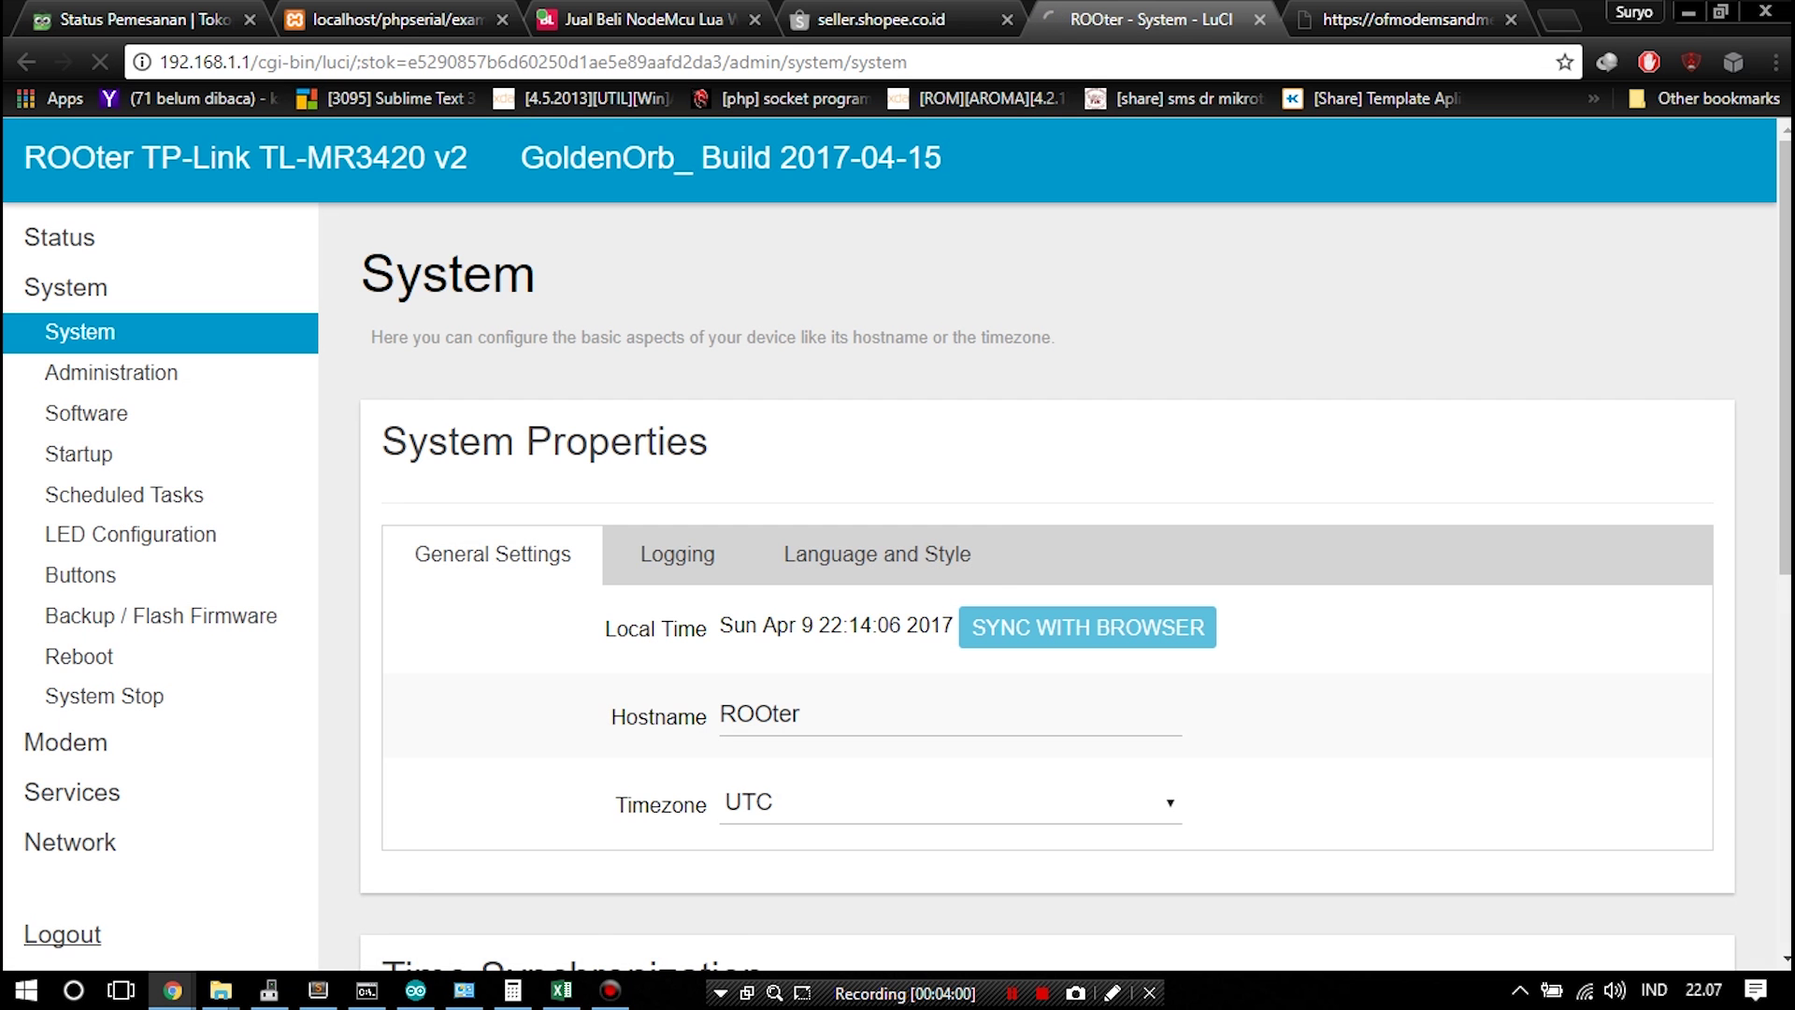
Switch Design under Language and Style from Material to Bootstrap and save & apply
click(877, 554)
click(944, 714)
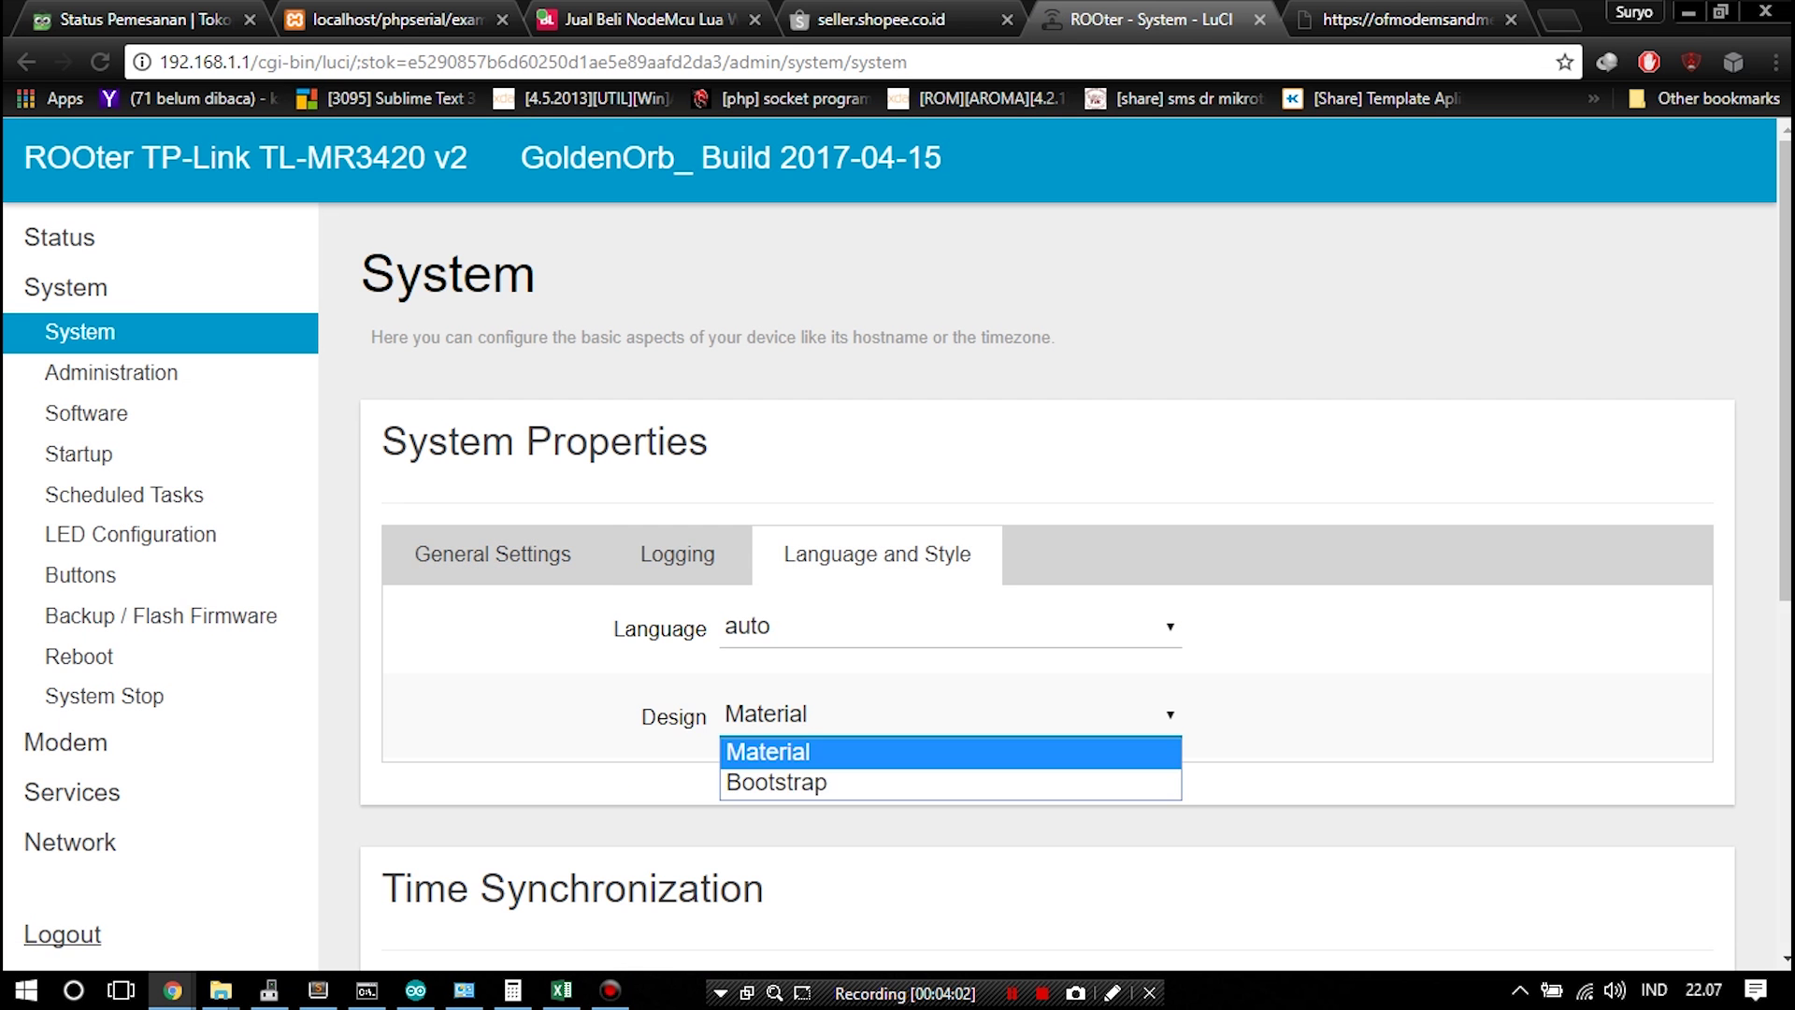
click(944, 783)
scroll(944, 654, down, 7)
click(1436, 867)
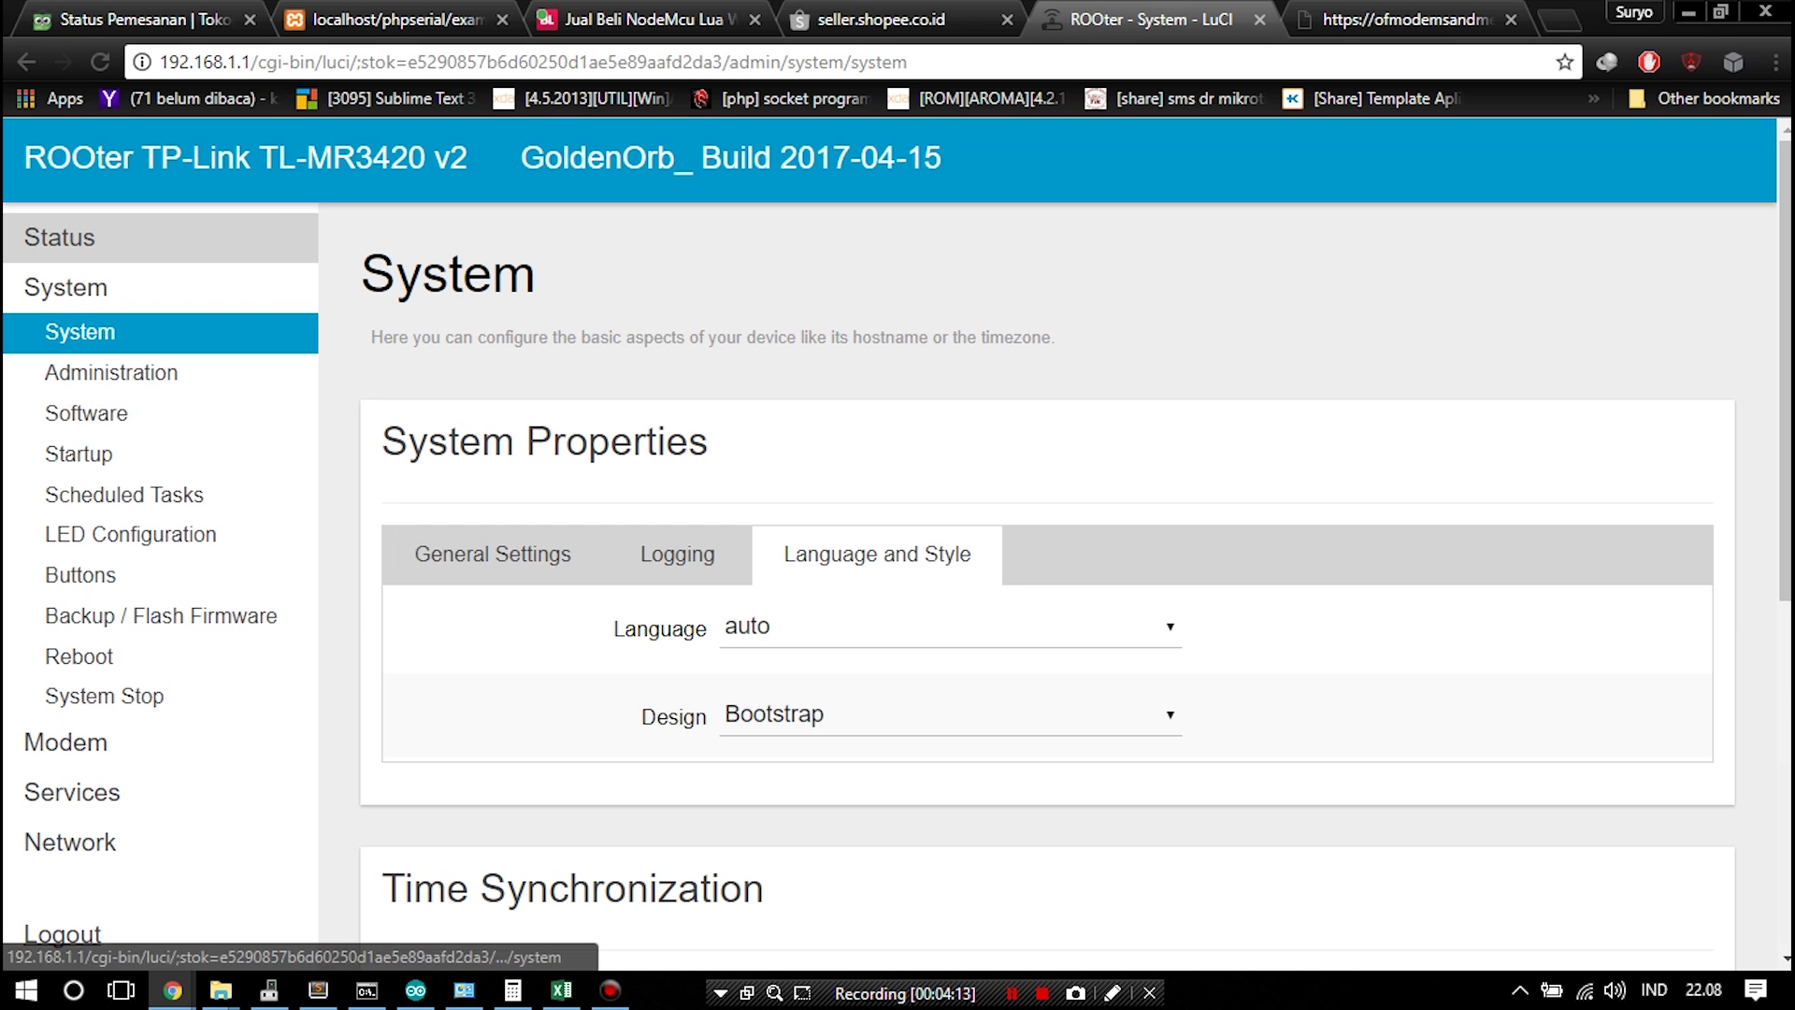
Rename the hostname from ROOter to TPLINK and set the timezone to Asia/Jakarta
click(493, 554)
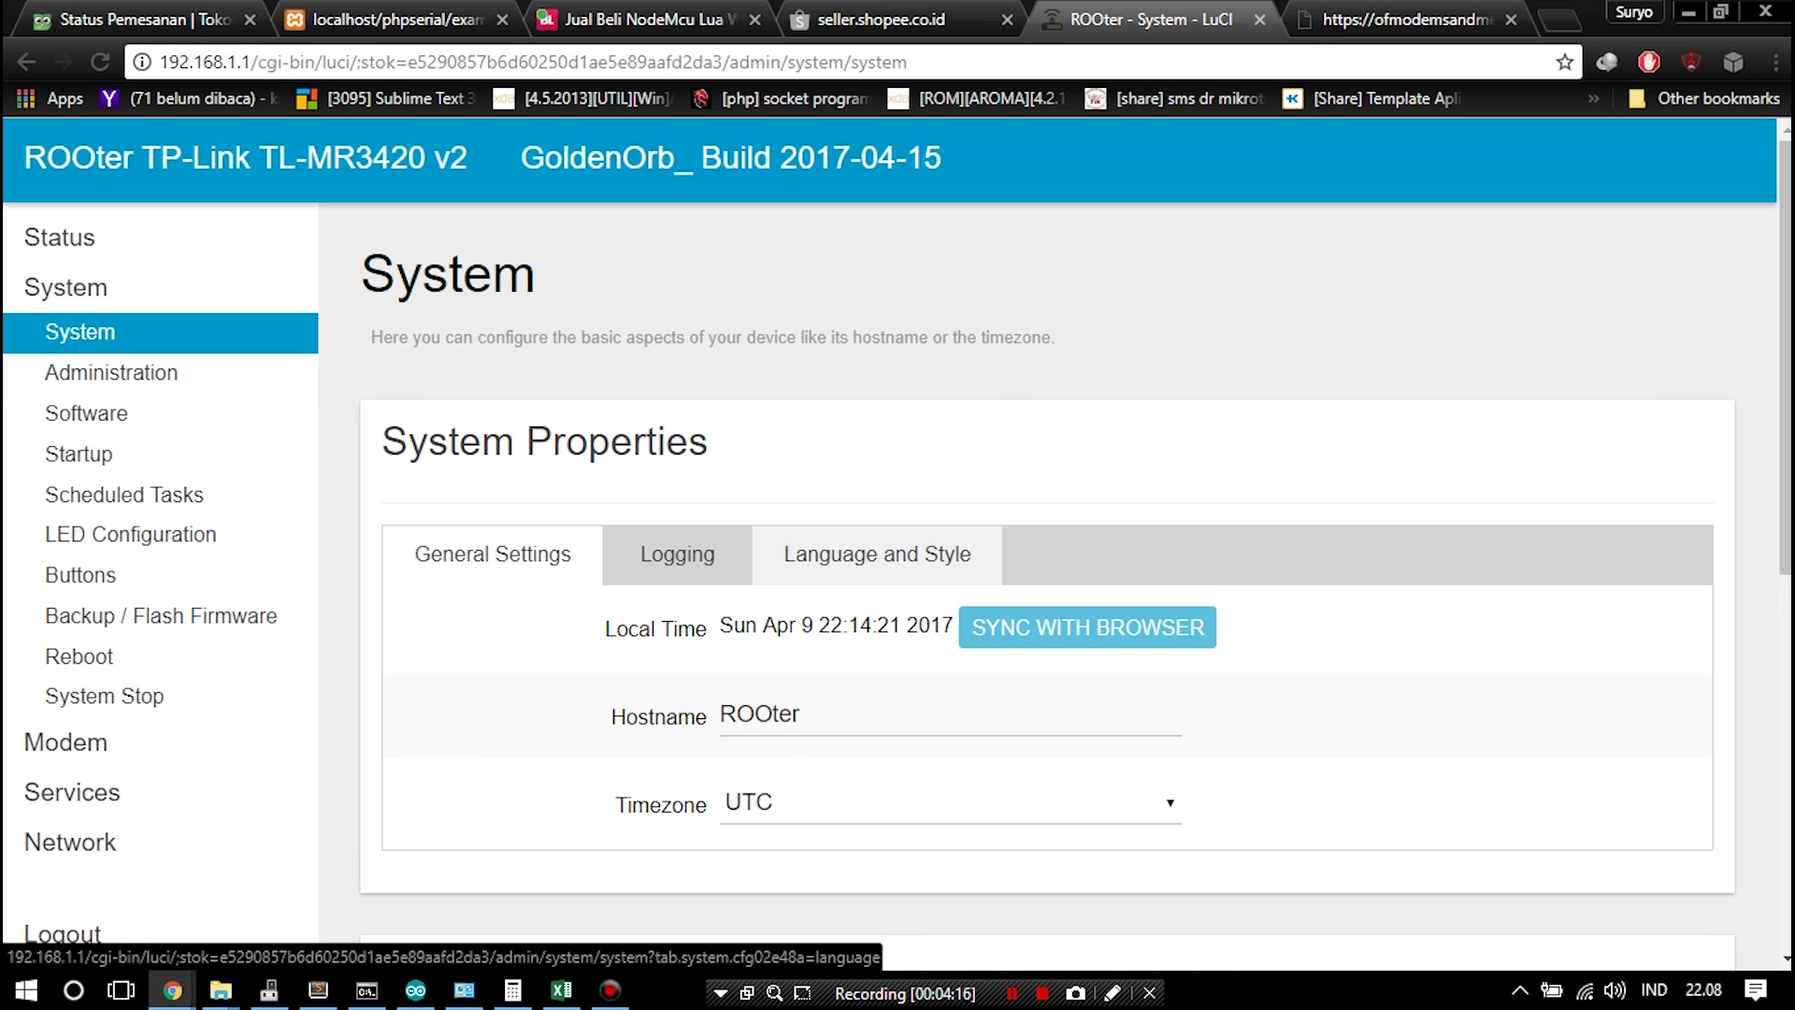
double_click(759, 714)
text(TPLINK)
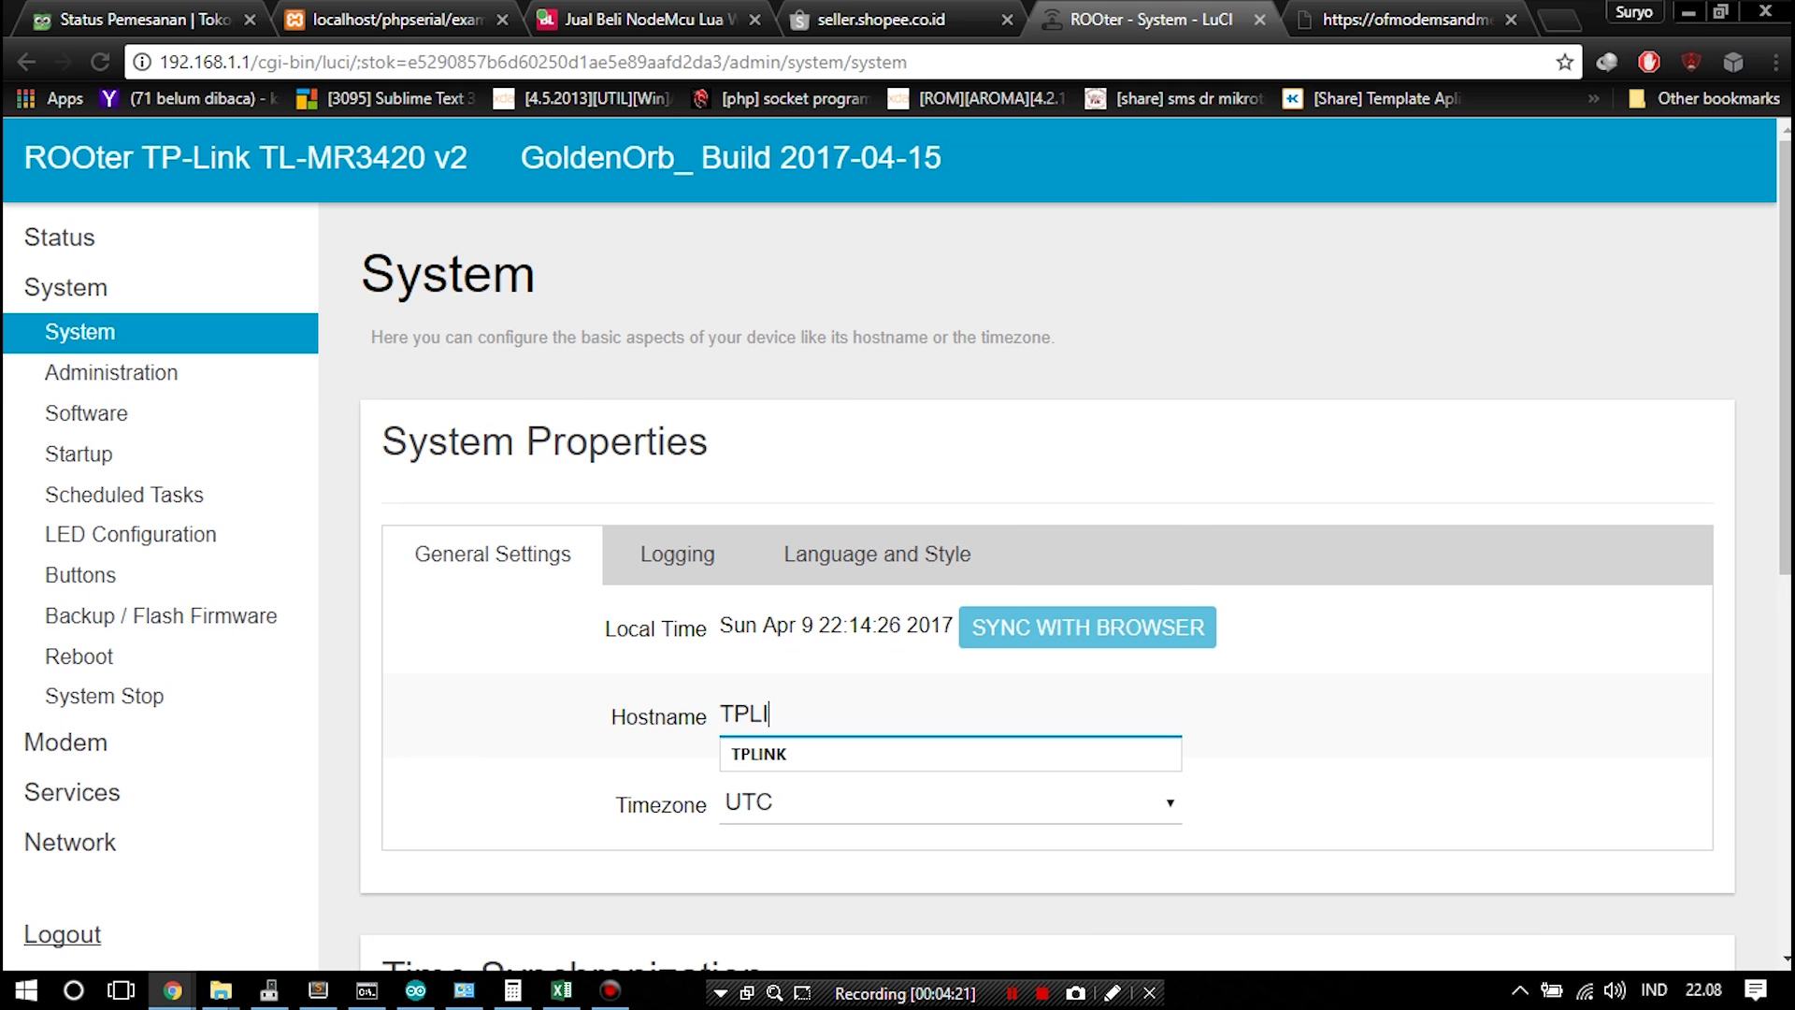
click(945, 802)
scroll(935, 388, down, 20)
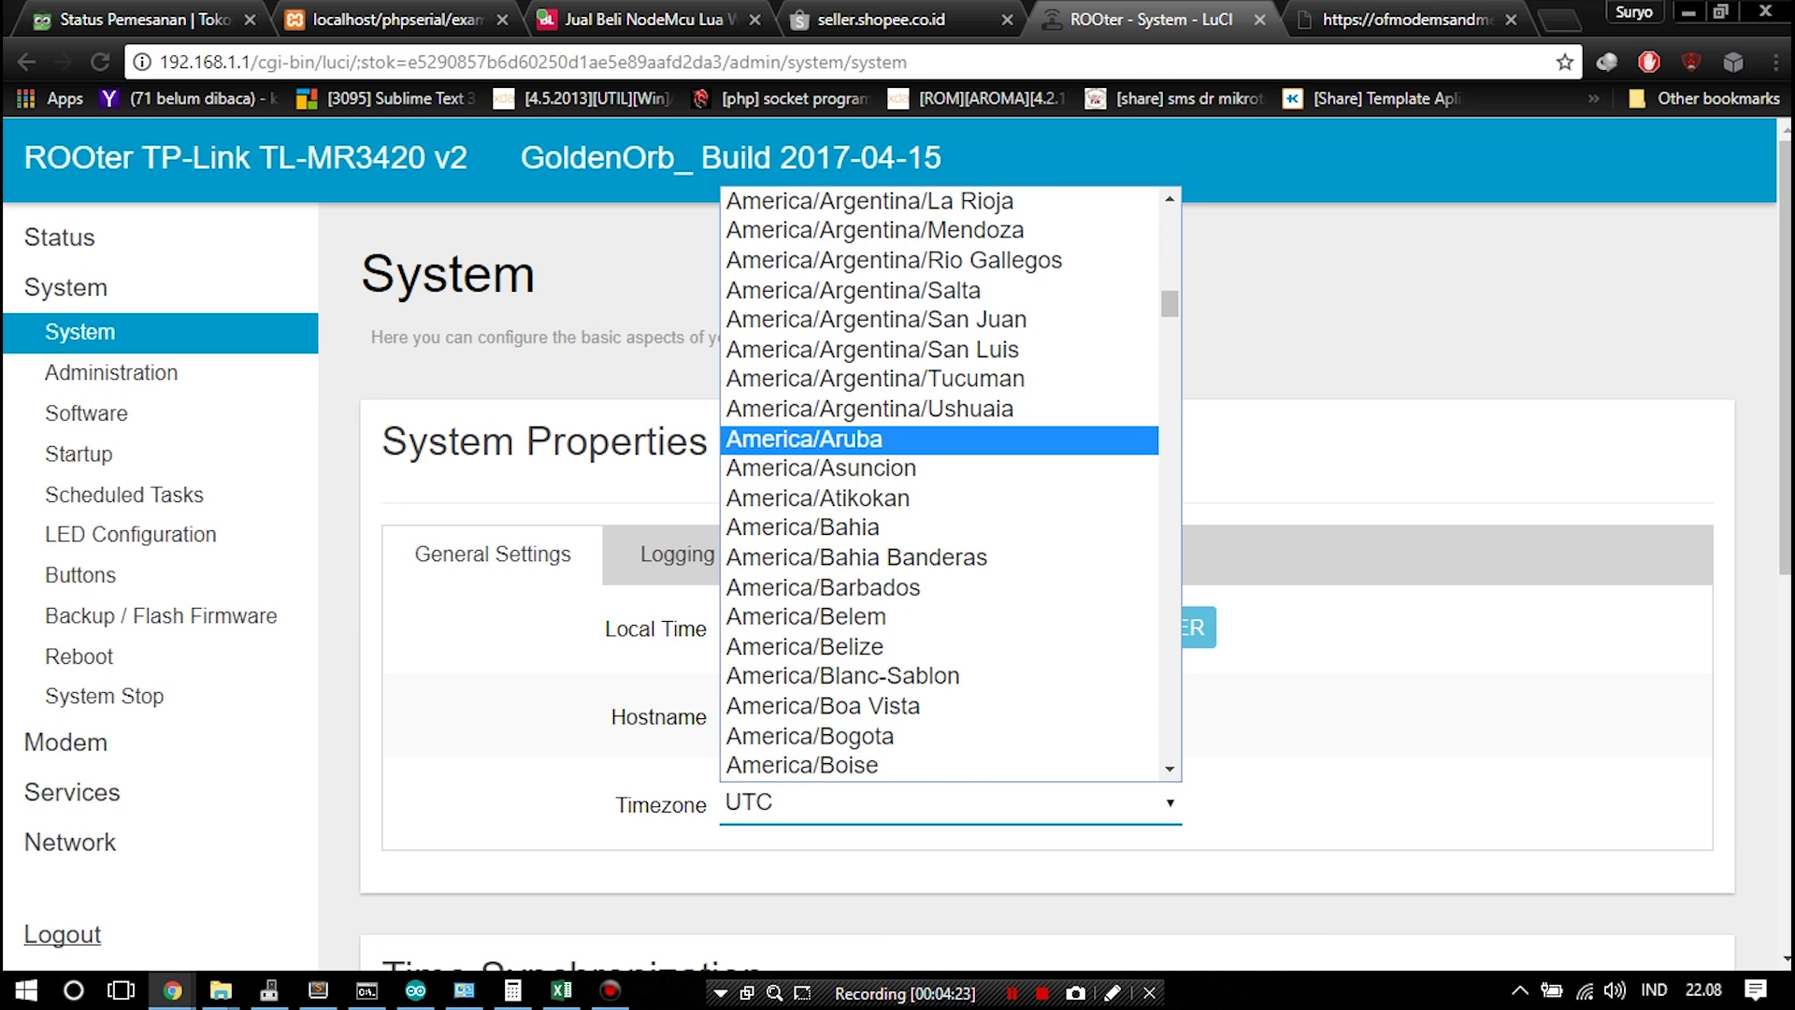
scroll(935, 521, down, 20)
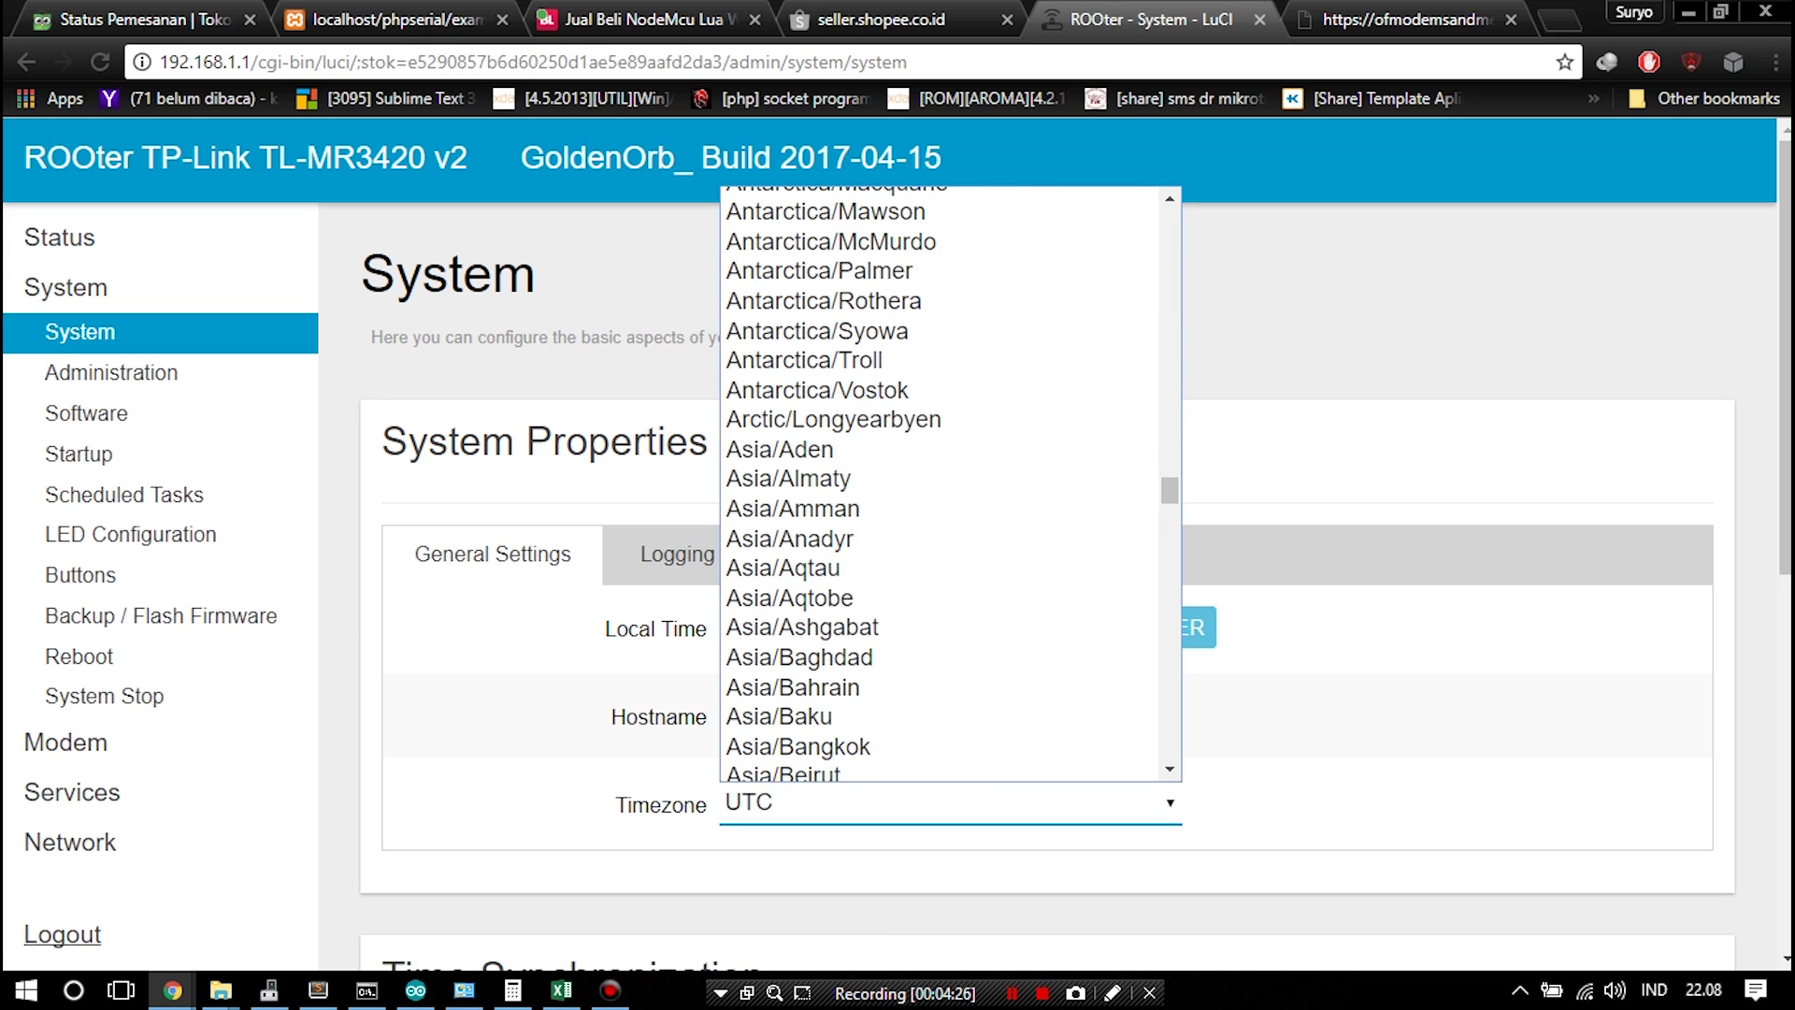
scroll(934, 421, up, 2)
scroll(935, 561, down, 12)
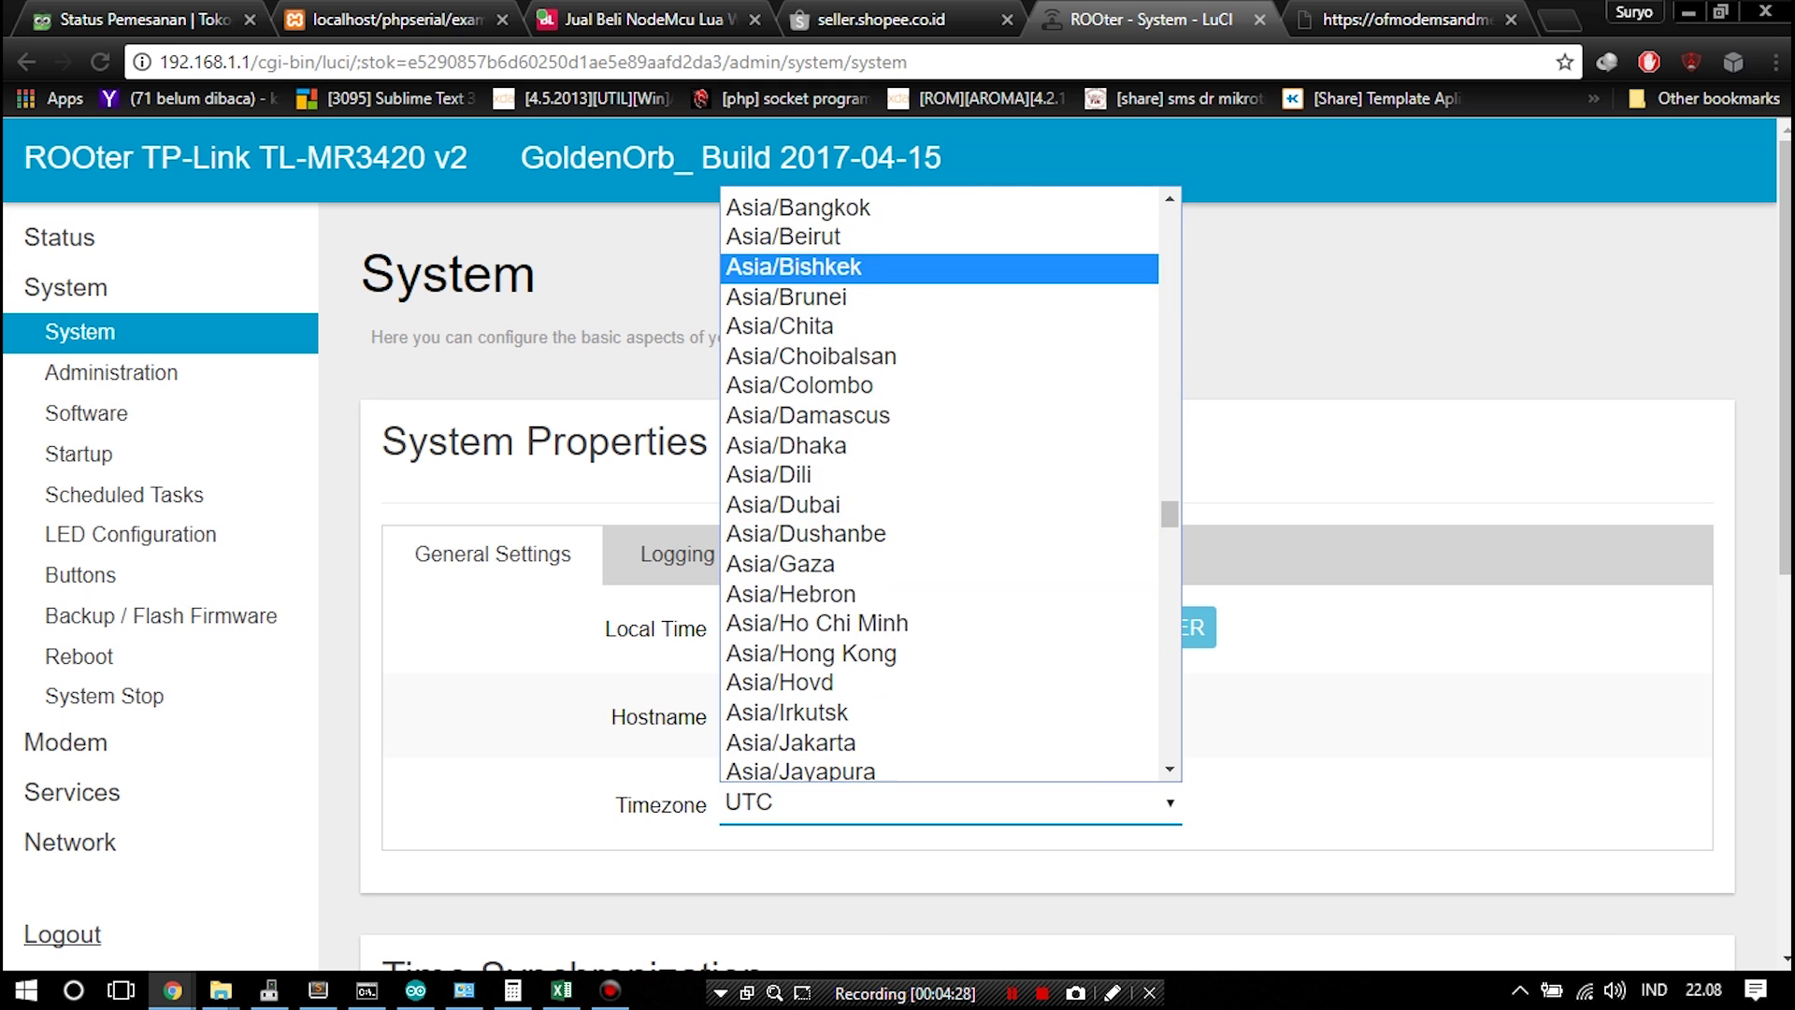
scroll(935, 468, up, 3)
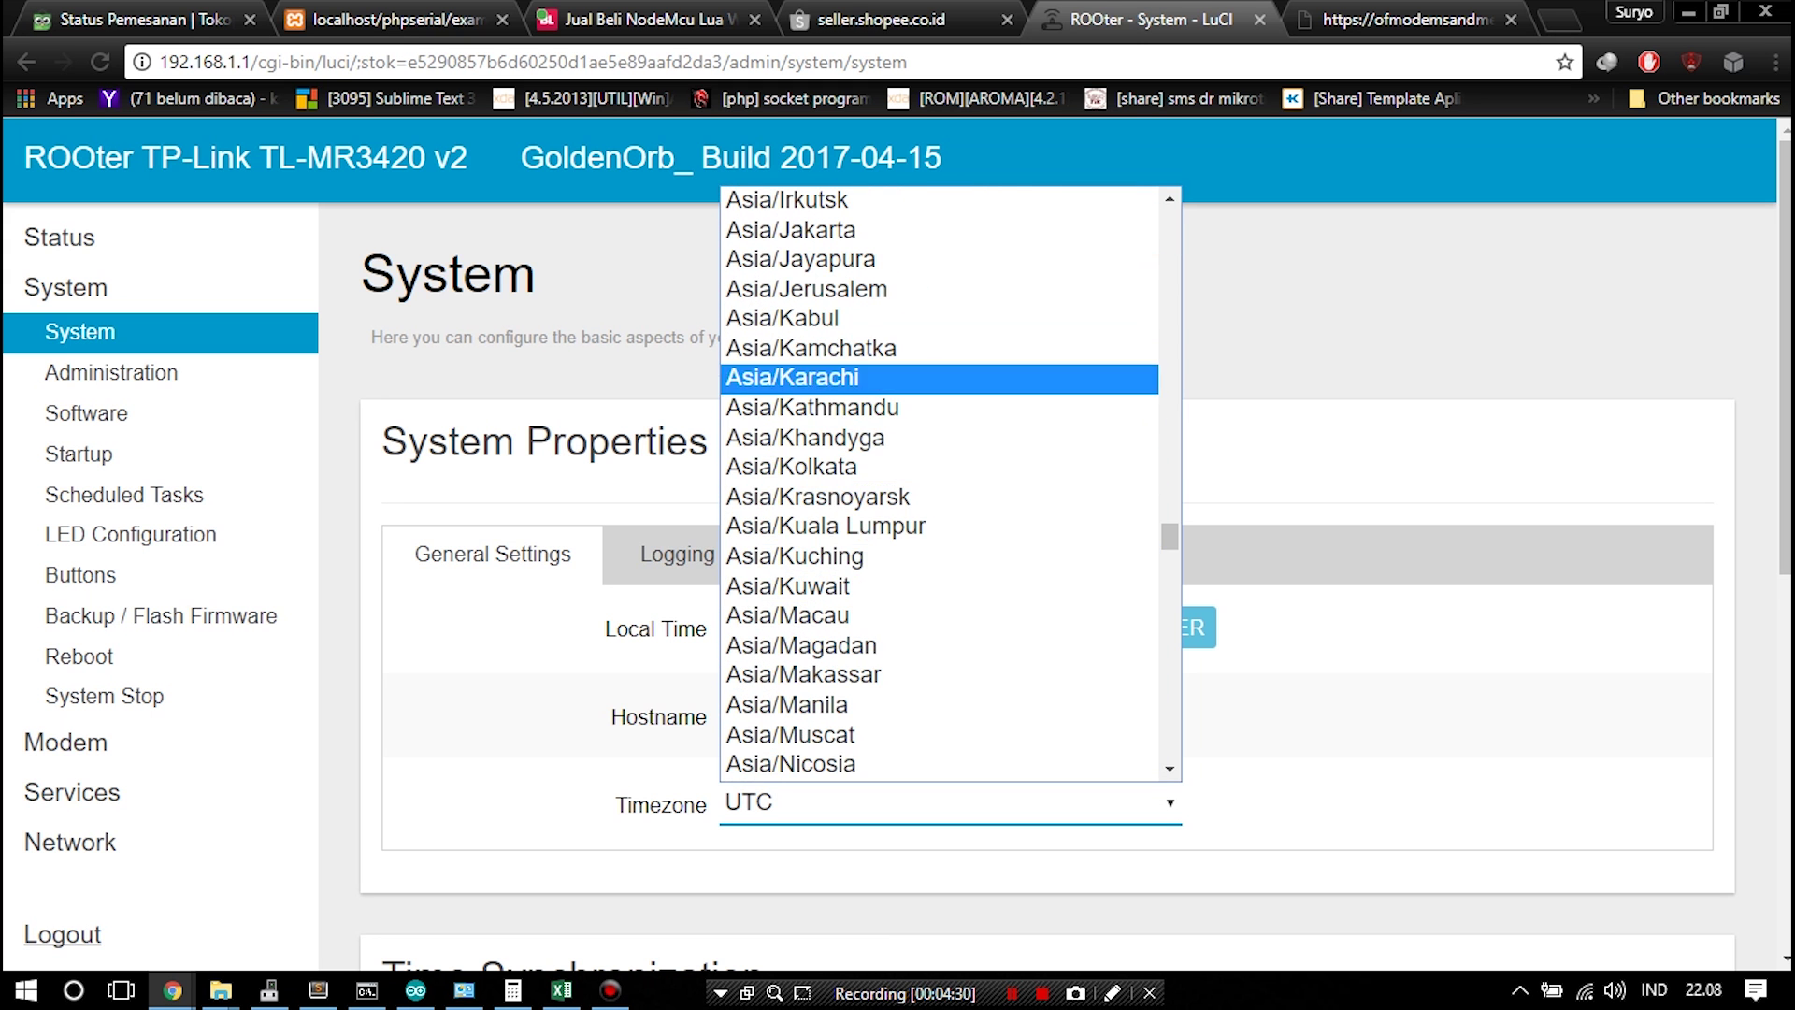
click(804, 233)
Enable Provide NTP server and save & apply the system settings
scroll(935, 561, down, 1)
scroll(935, 561, down, 8)
click(726, 471)
click(1436, 867)
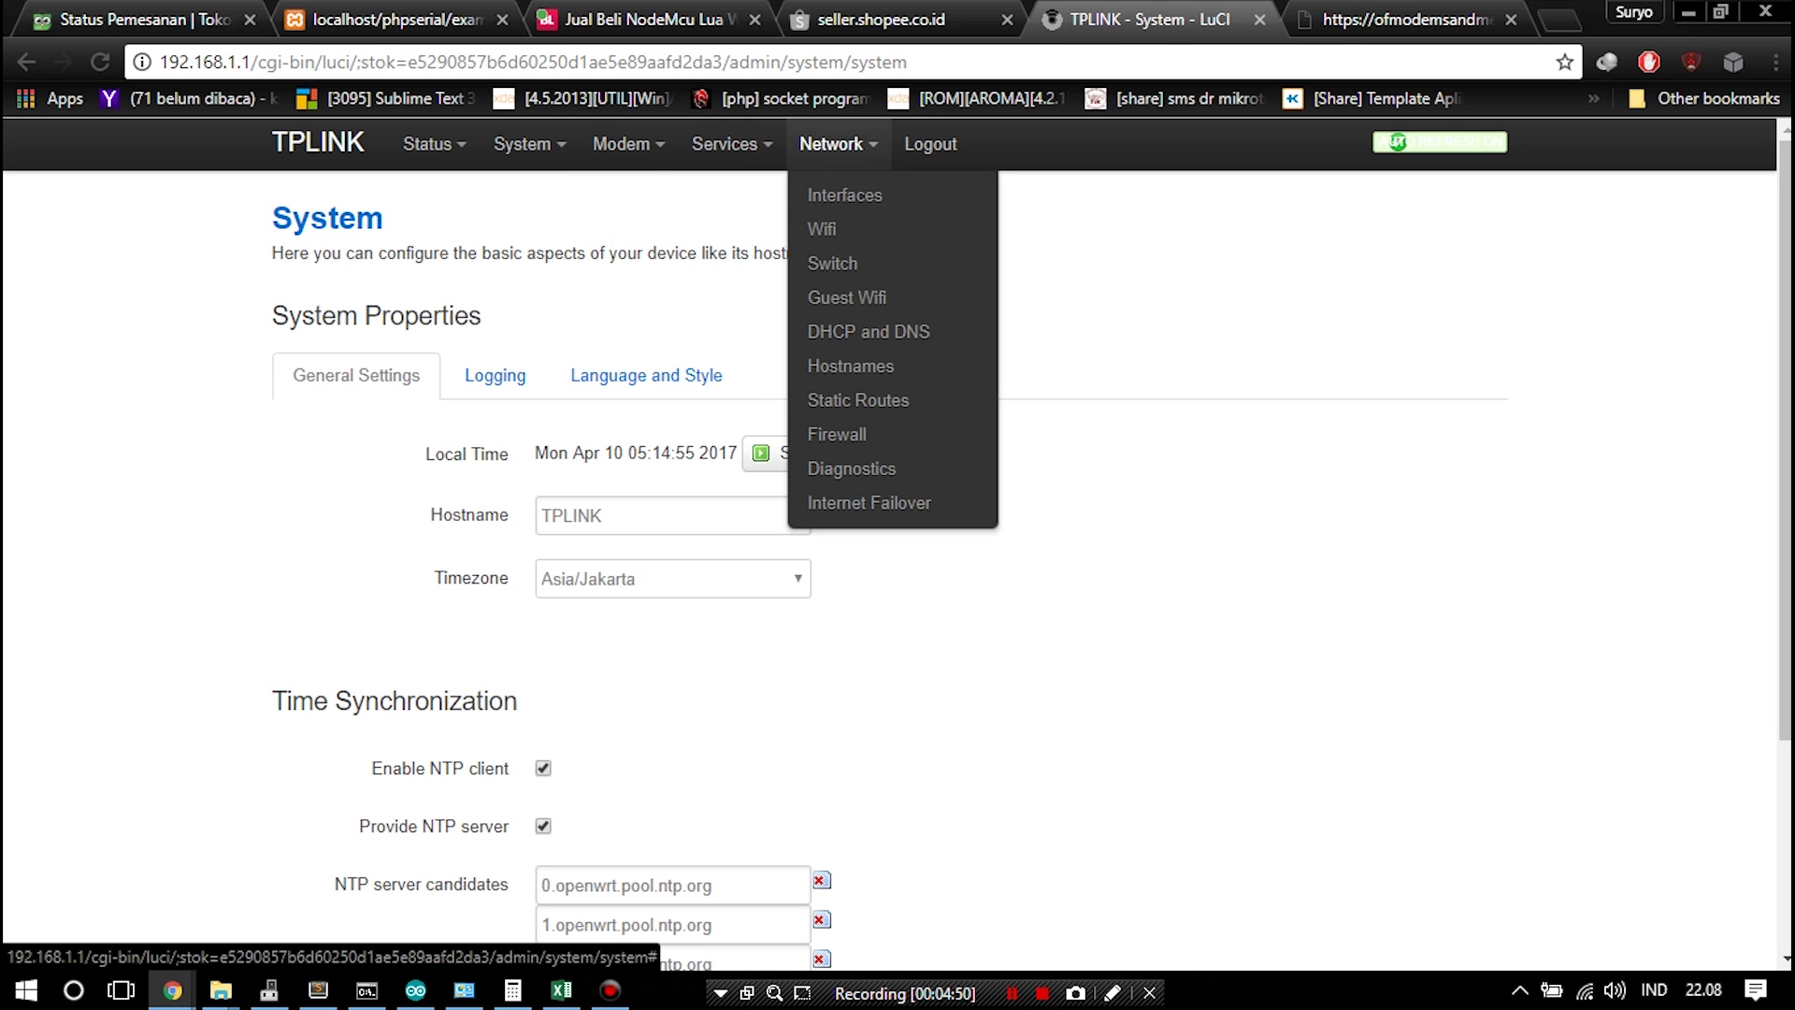
Set the Modem 1 APN to 'internet' with PAP authentication
click(660, 195)
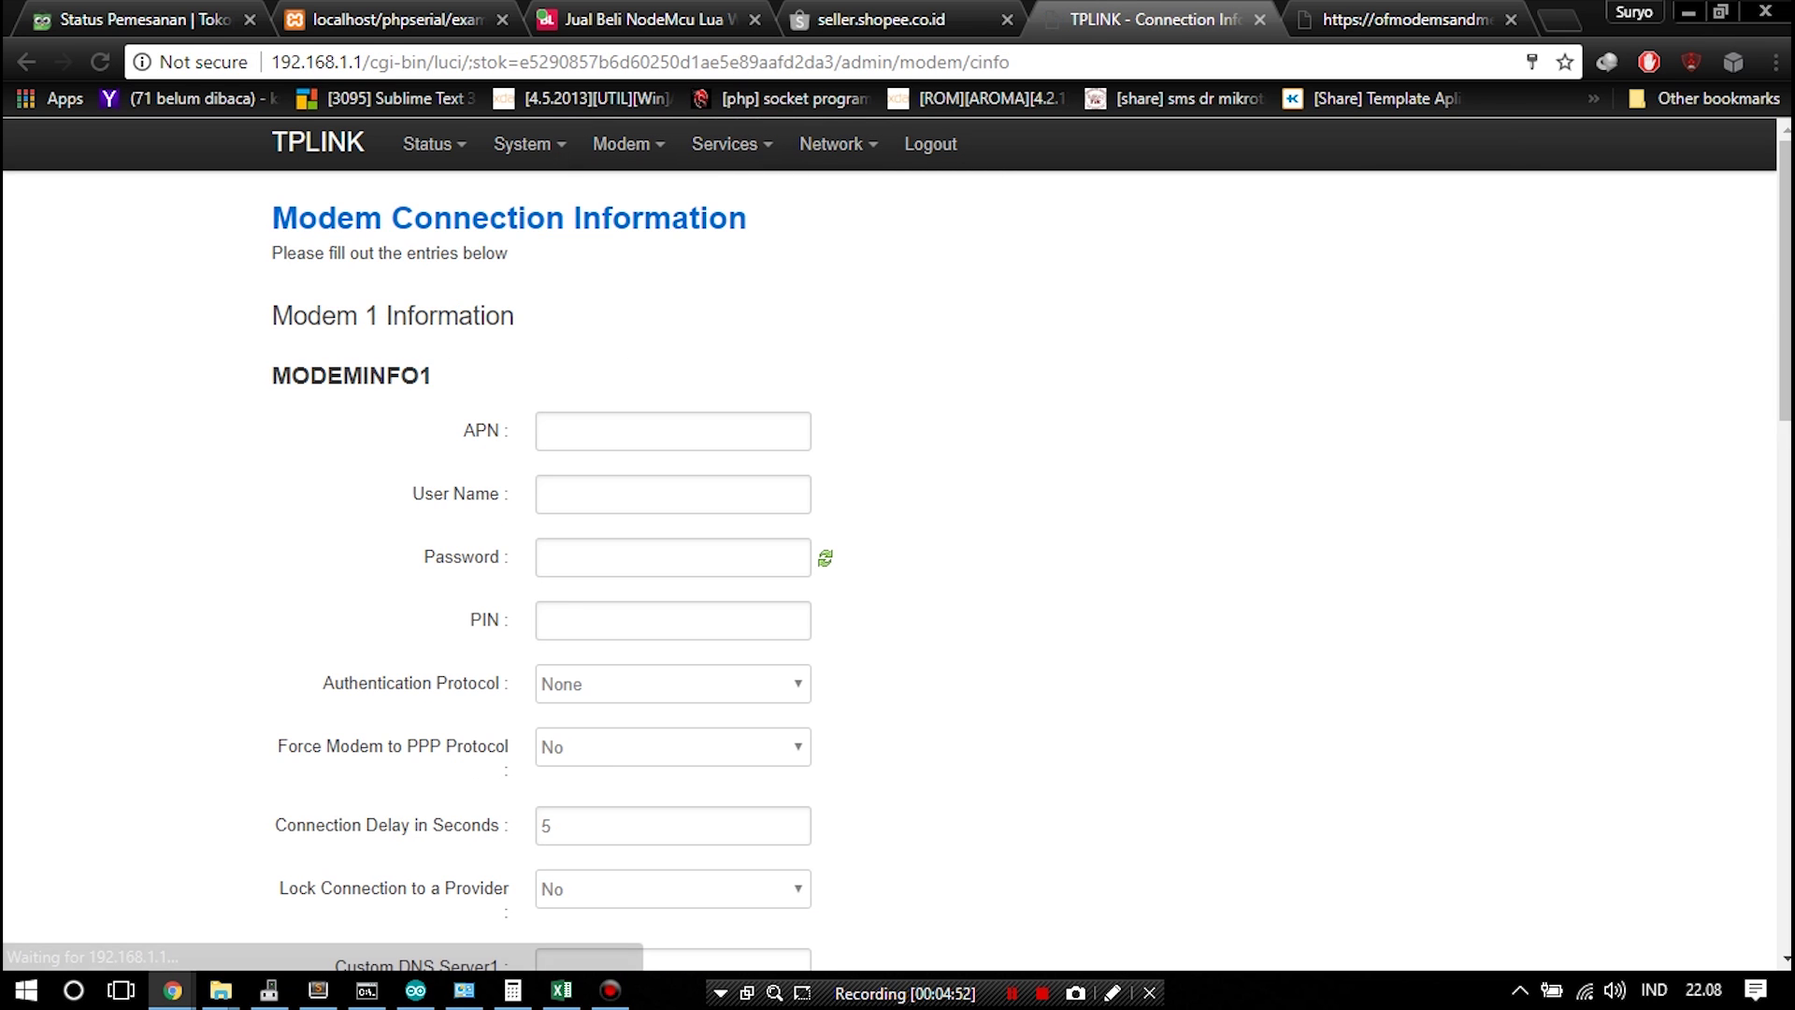
text(in)
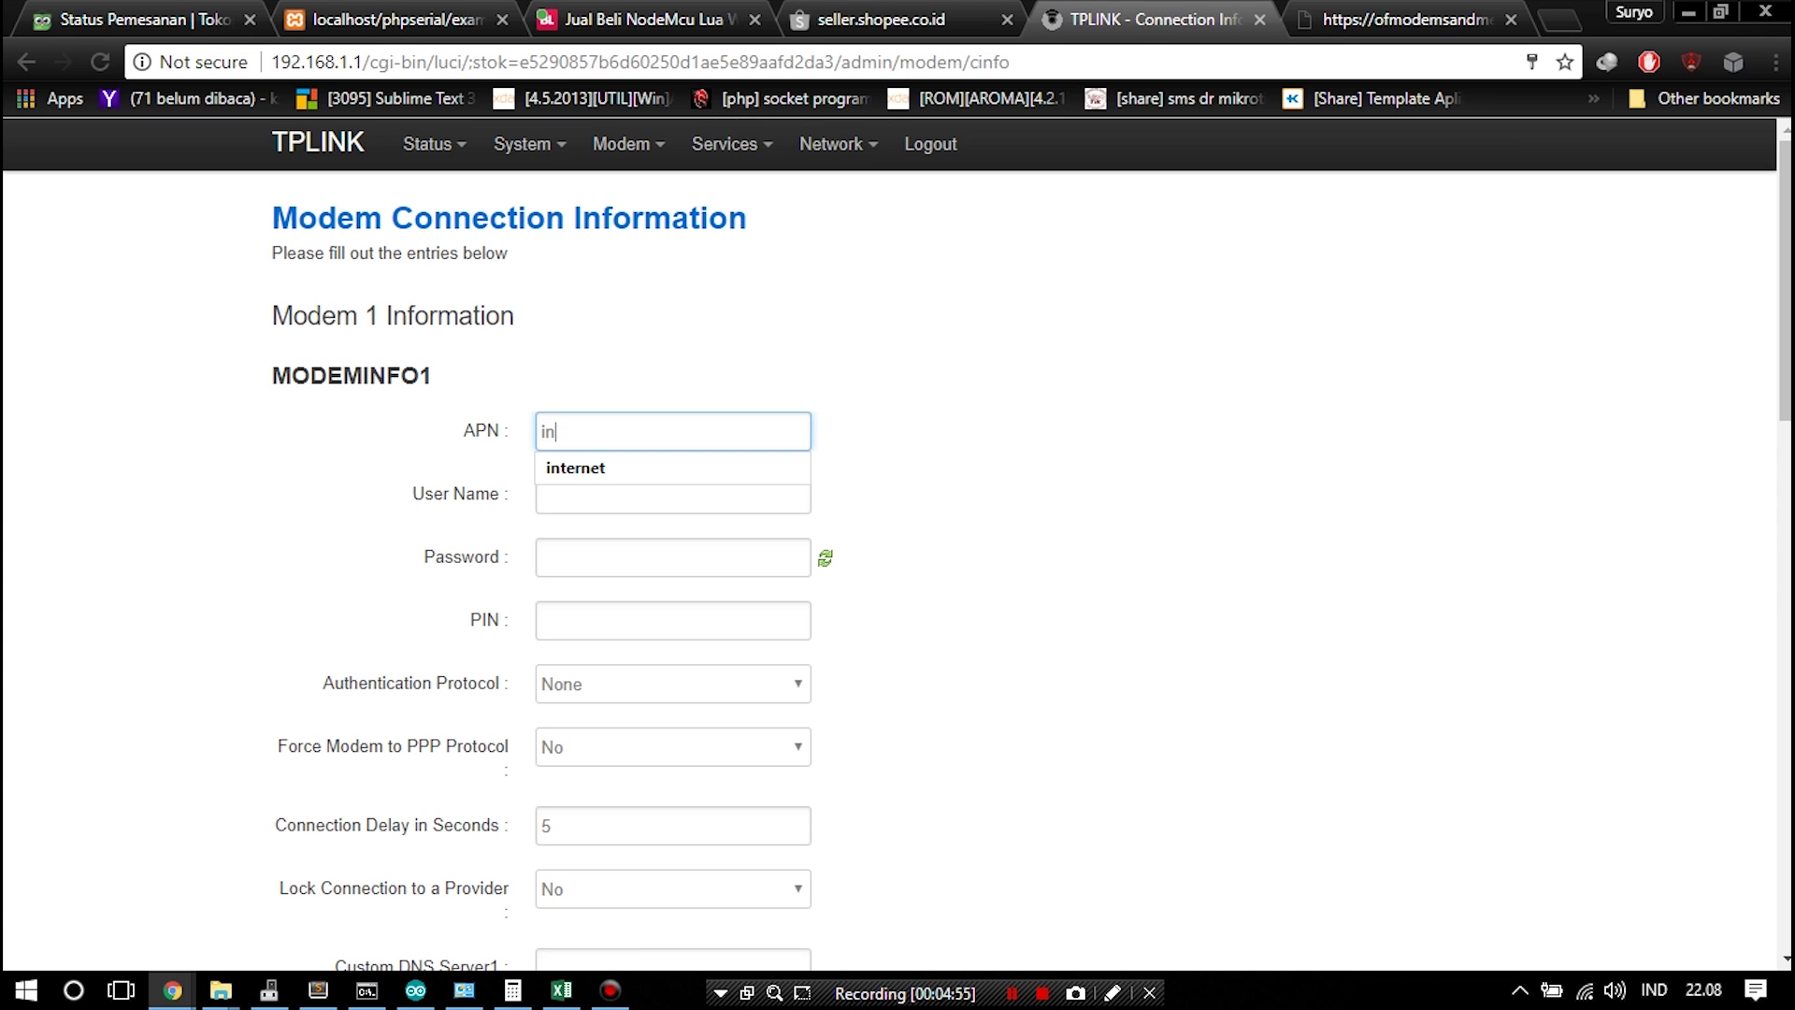
text(ter)
click(575, 467)
click(672, 683)
click(561, 733)
Set Force Modem to PPP Protocol to Yes and save the connection settings
click(672, 747)
click(561, 797)
scroll(561, 797, down, 4)
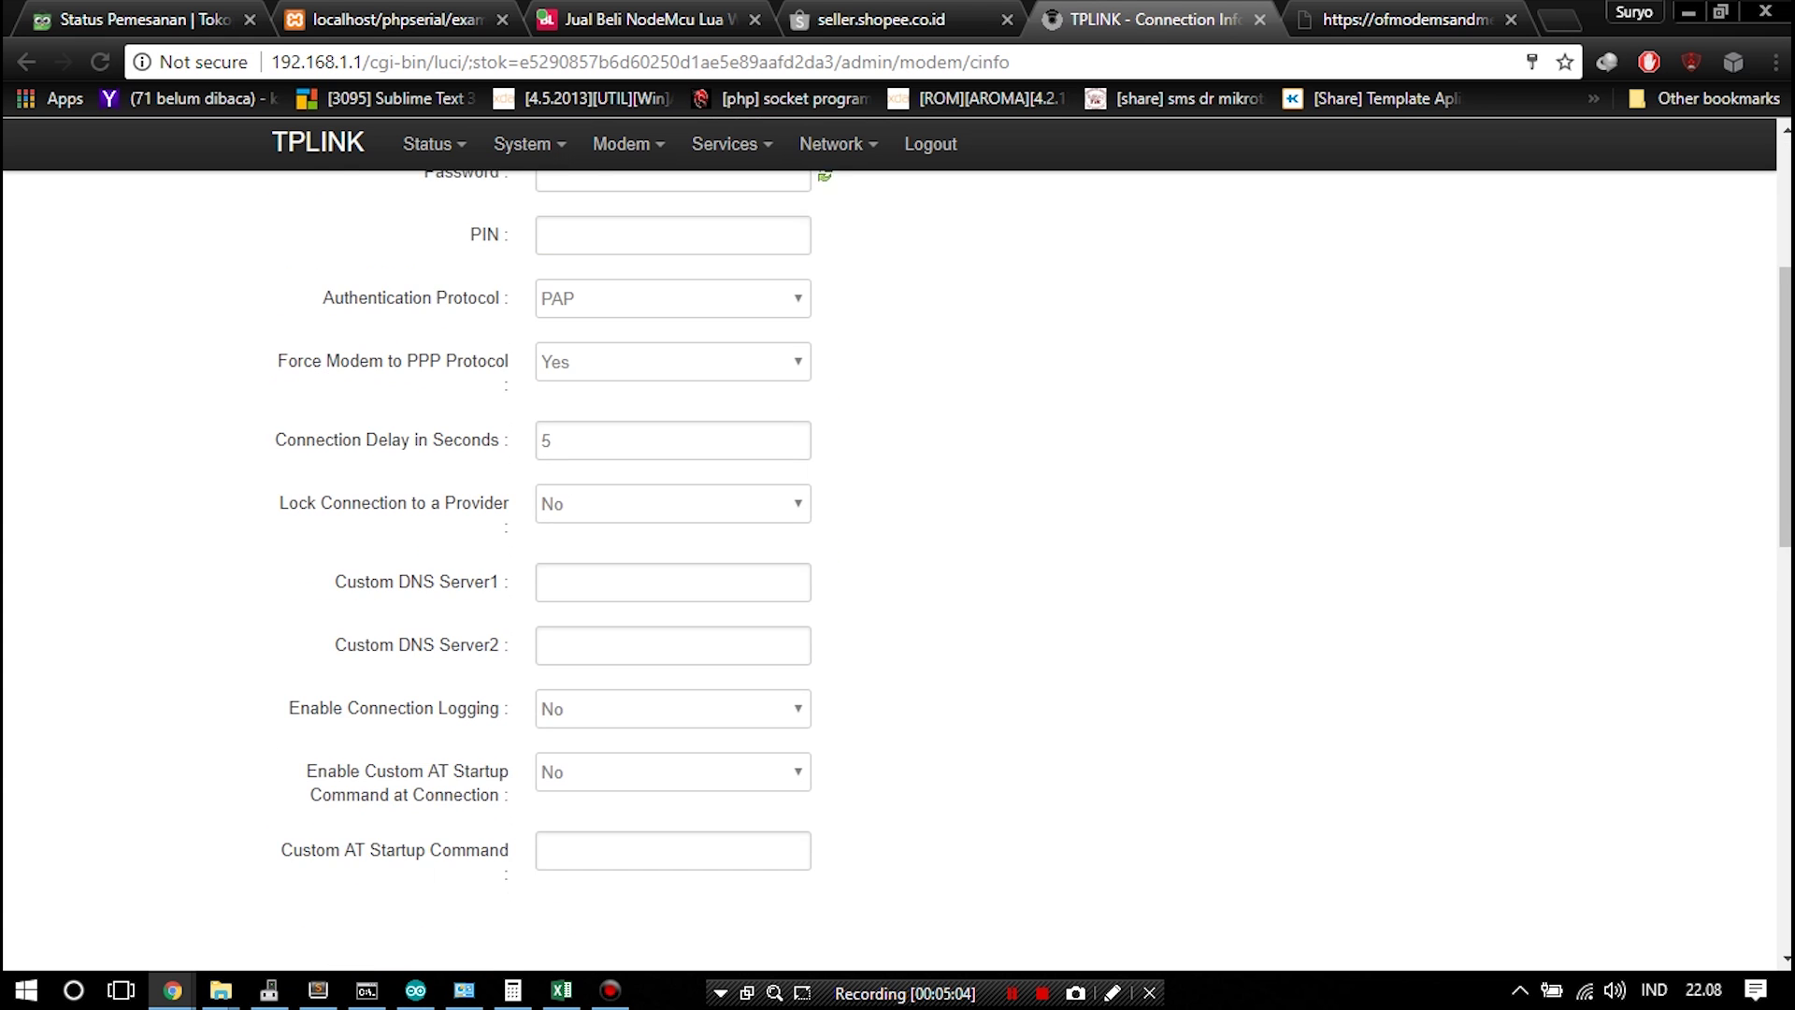
scroll(898, 561, down, 12)
click(1353, 850)
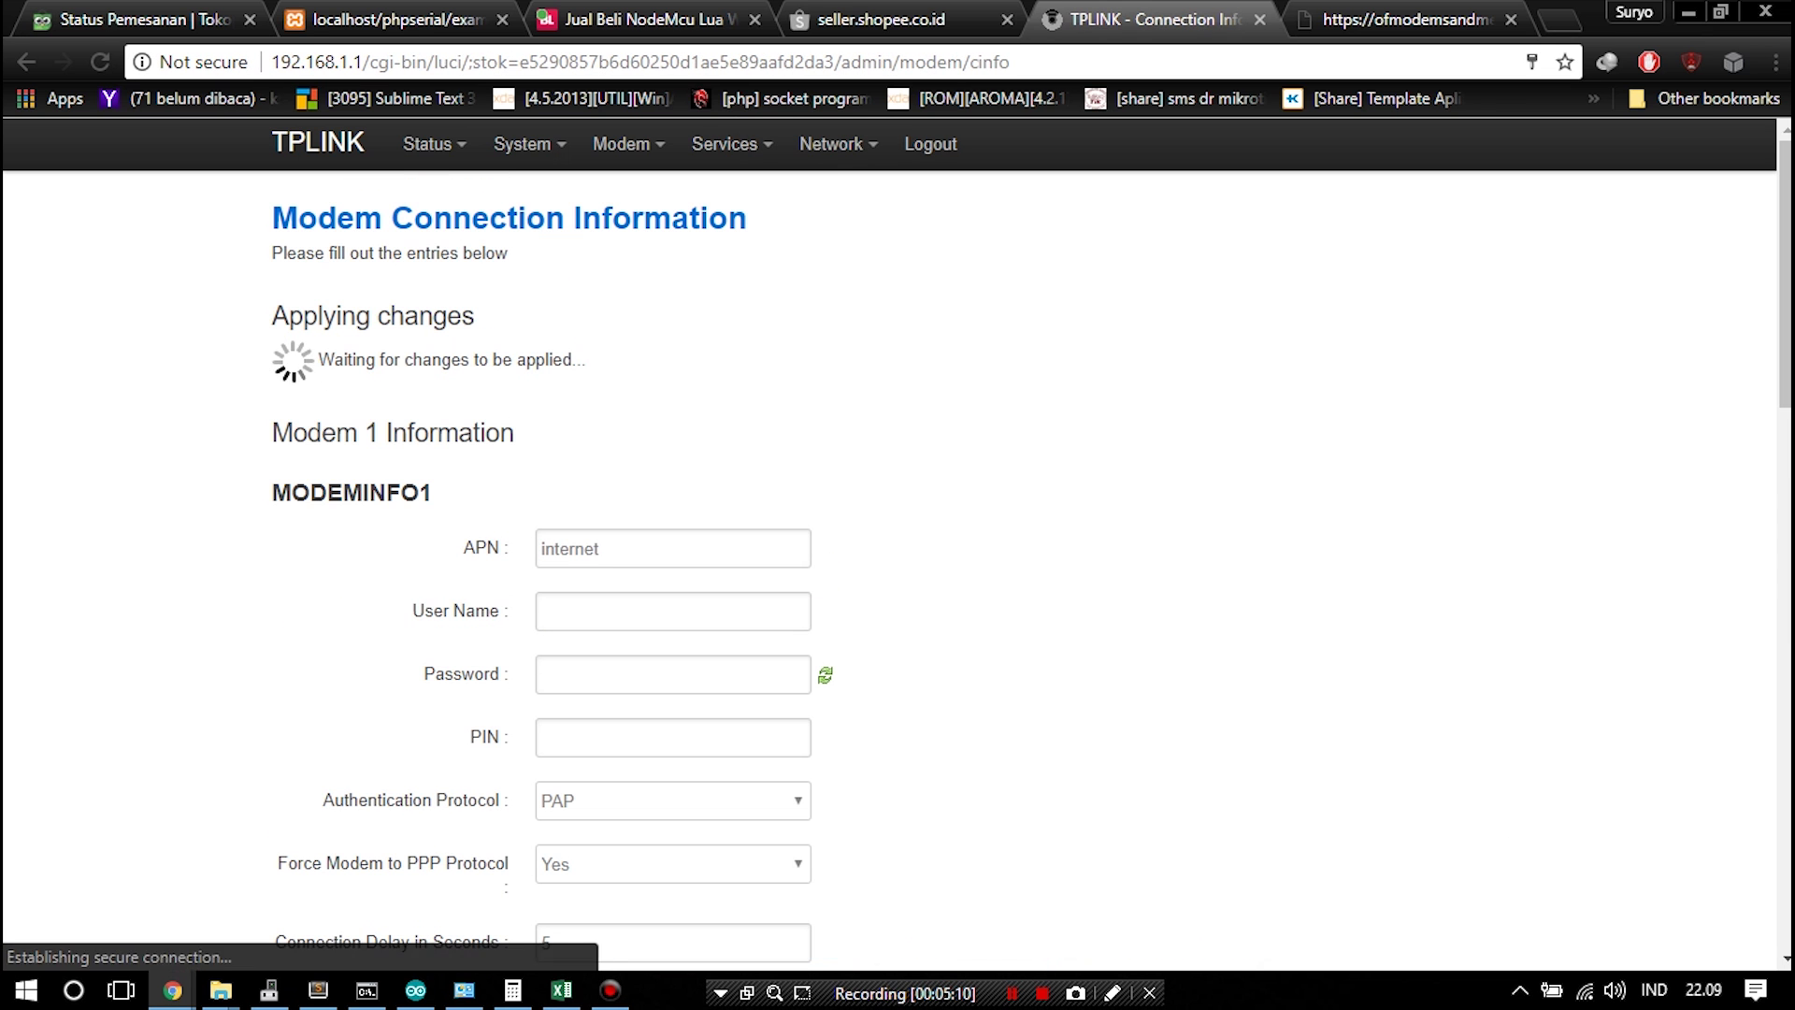
View the huawei E352 modem status on provider XL, disconnect INET2 Wi-Fi, and go to Command Prompt
mouse_move(628, 143)
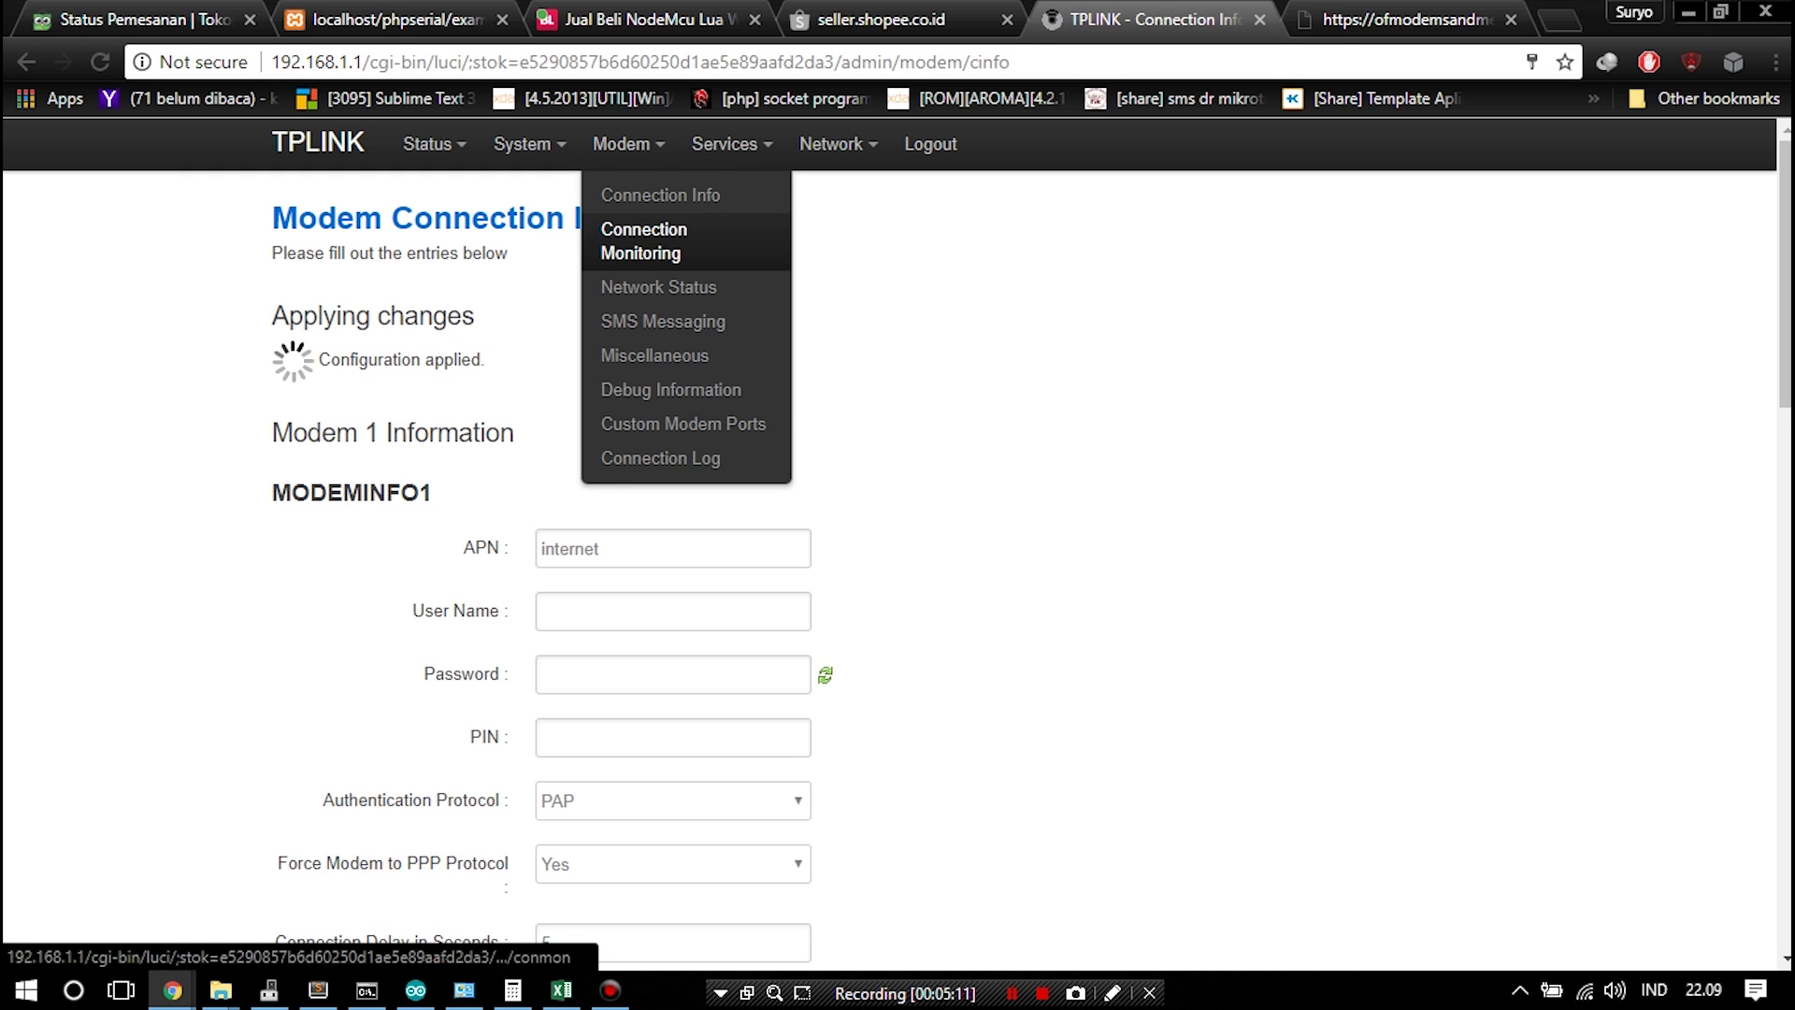
click(658, 287)
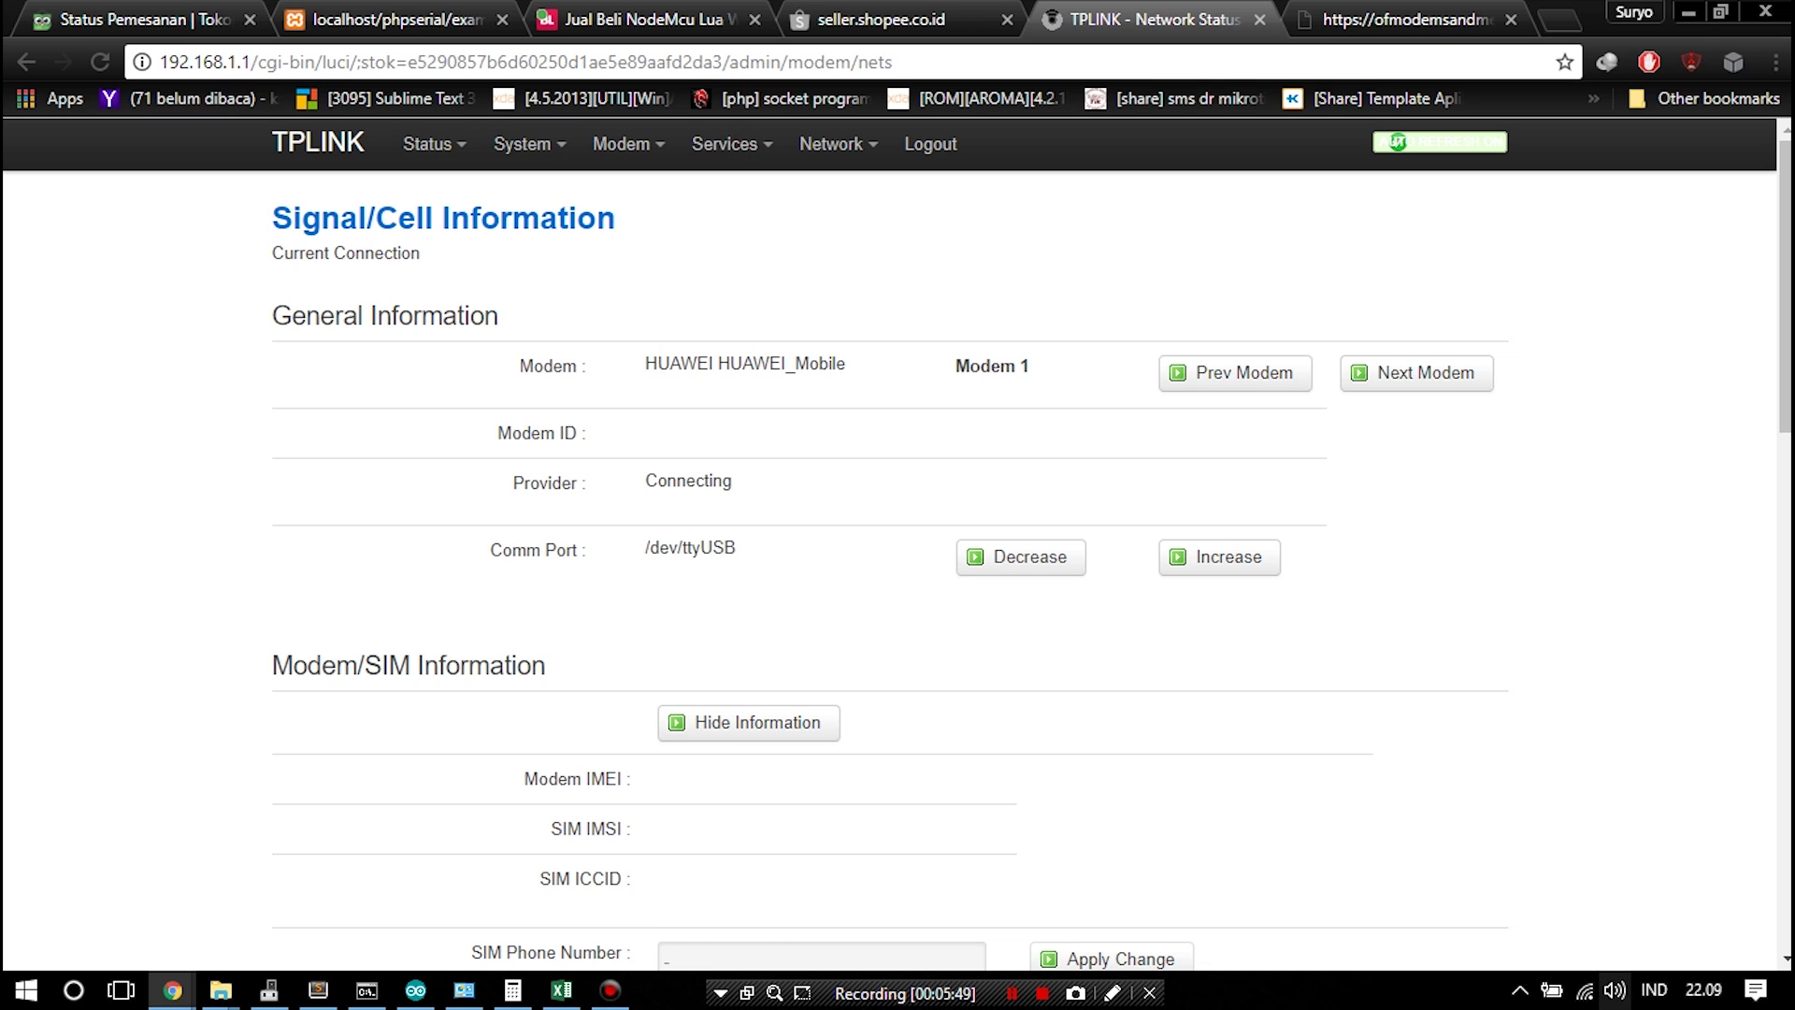
click(1584, 990)
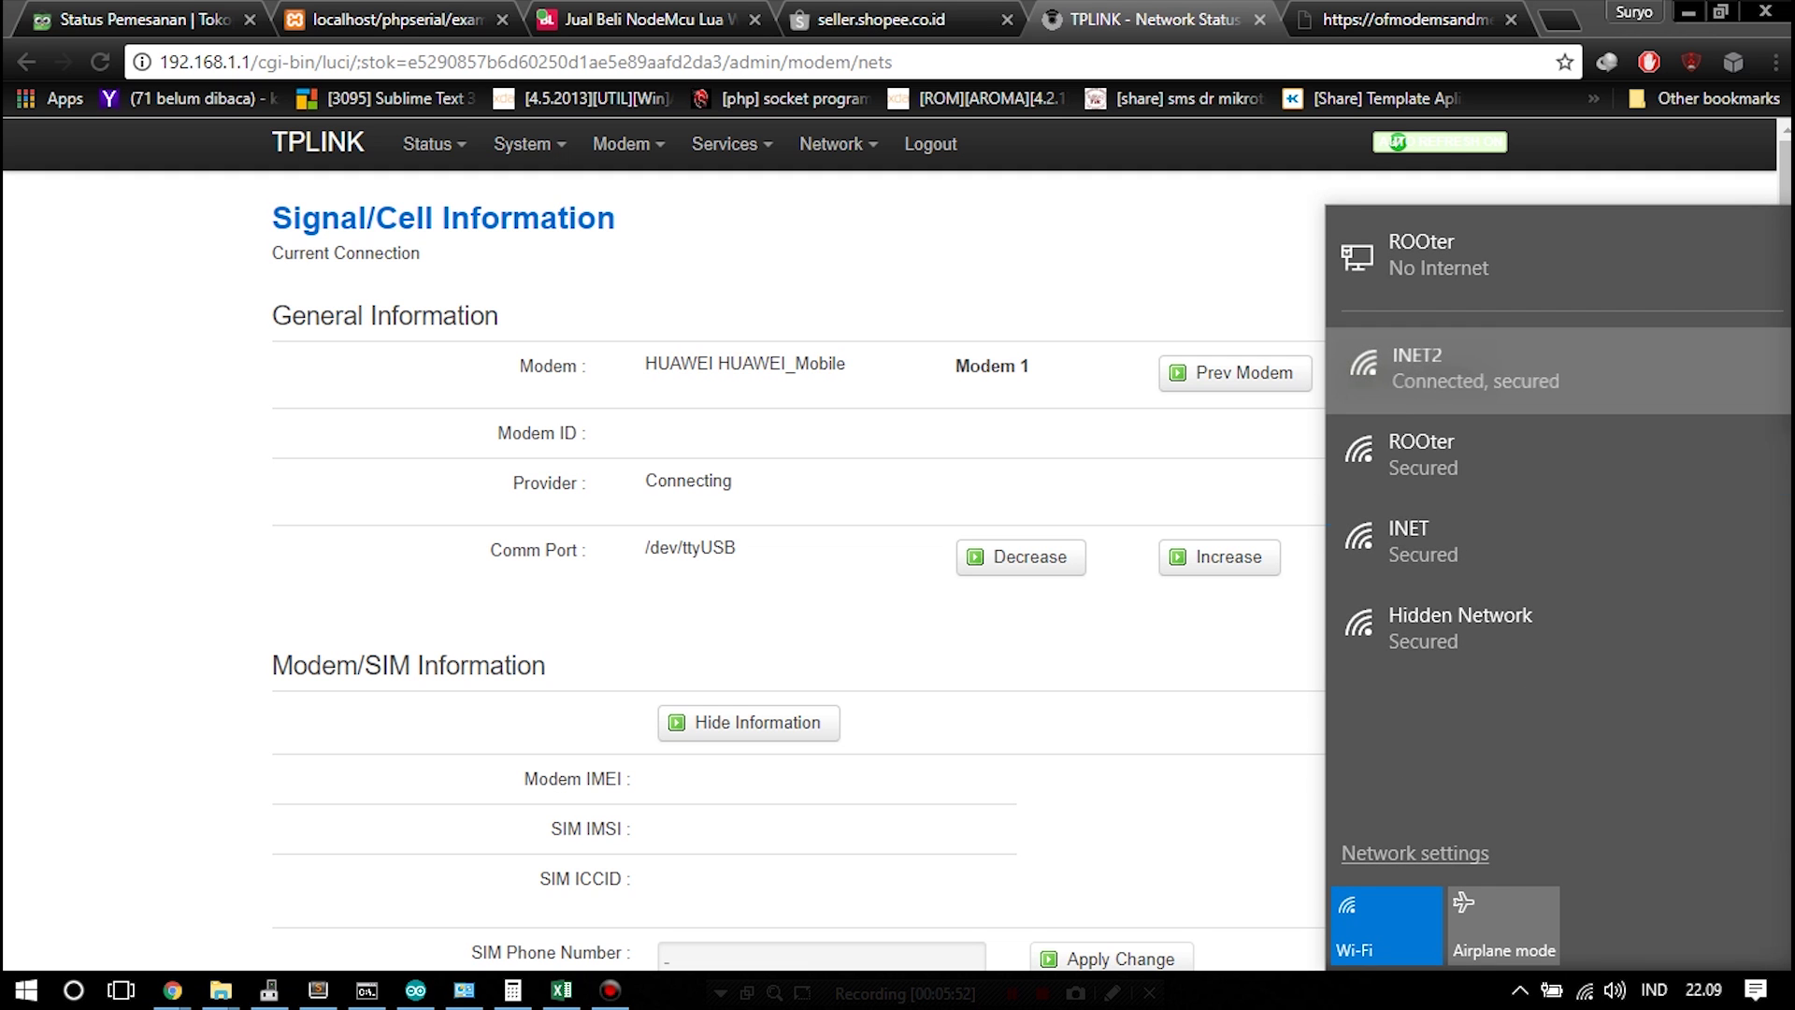
click(1473, 368)
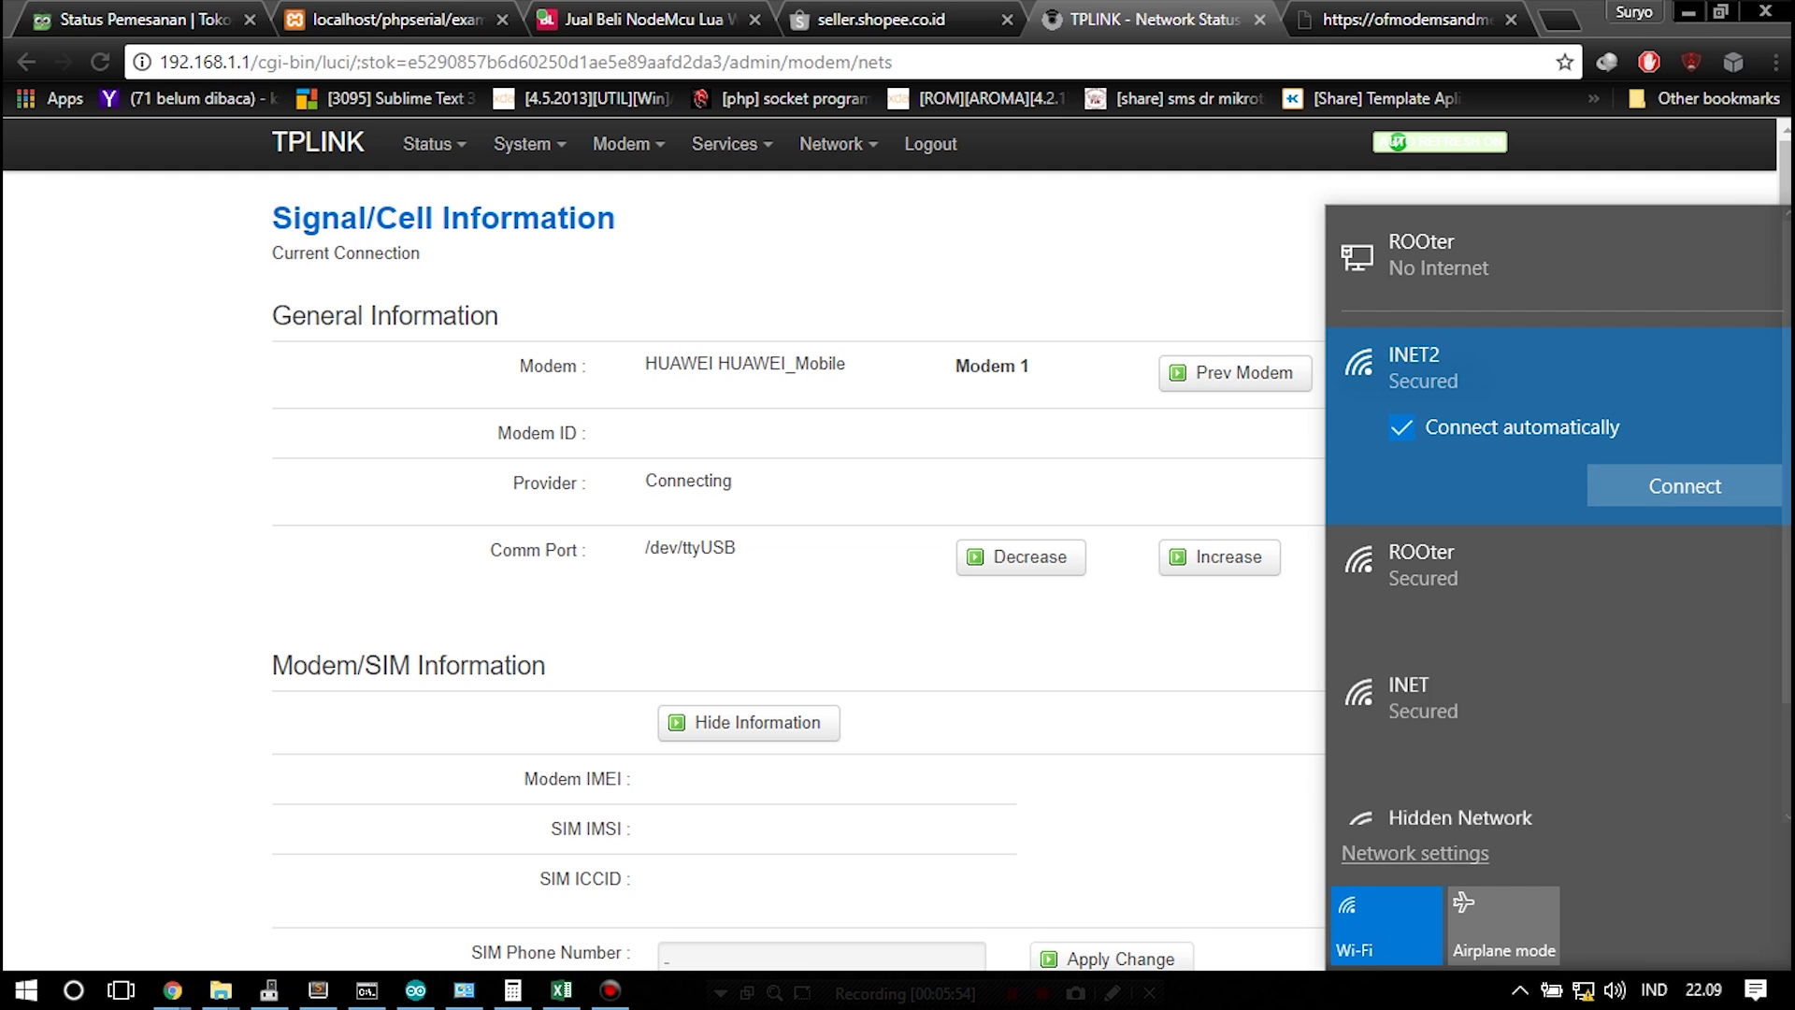
key(Escape)
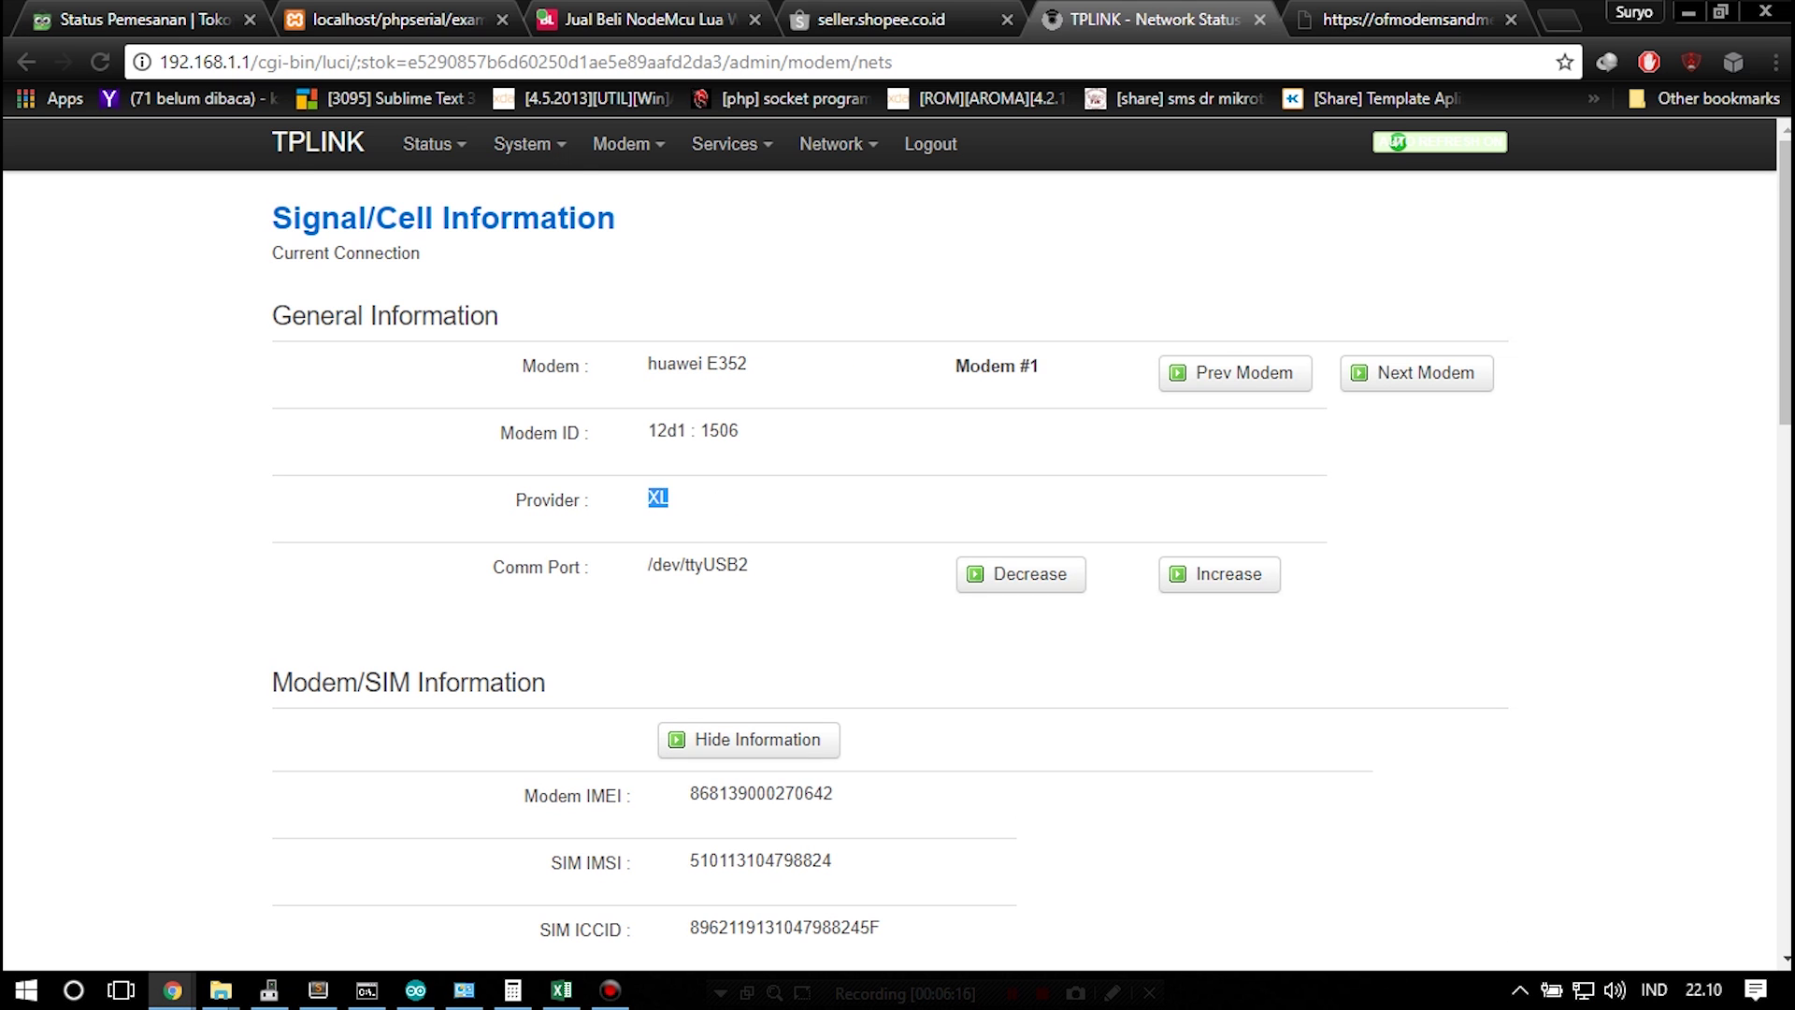
scroll(897, 561, down, 15)
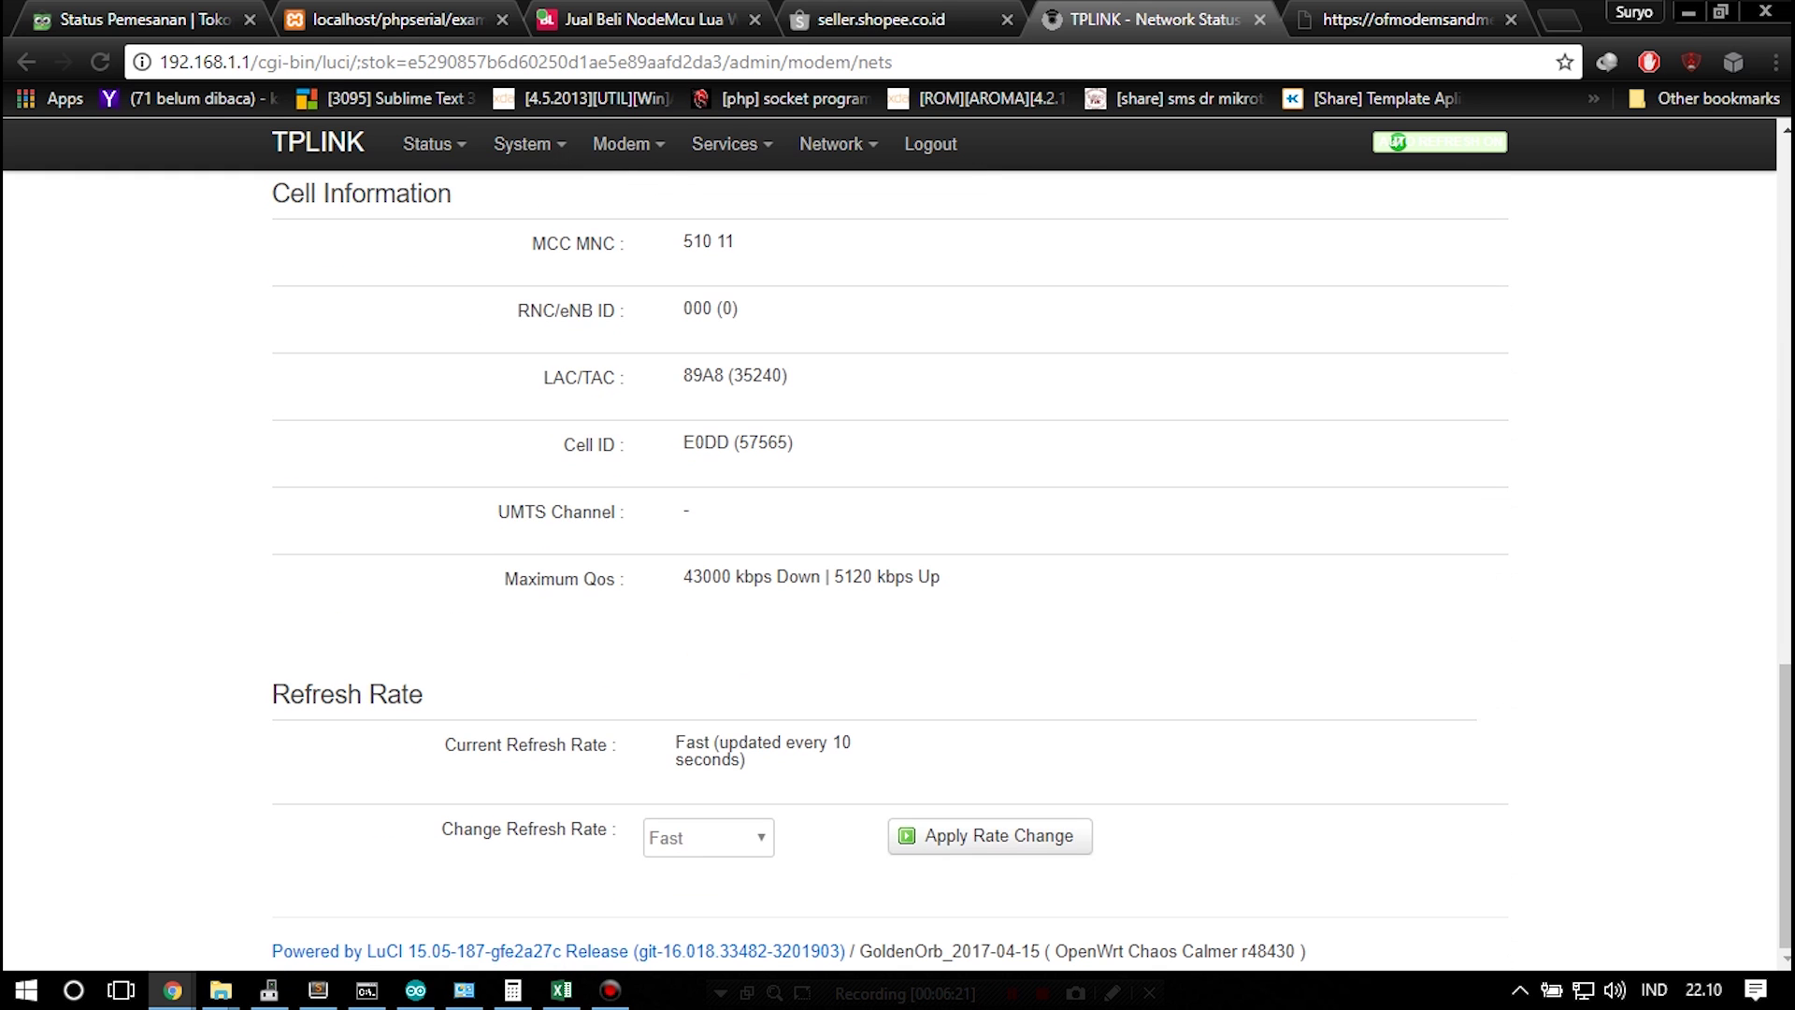
key(alt+Tab)
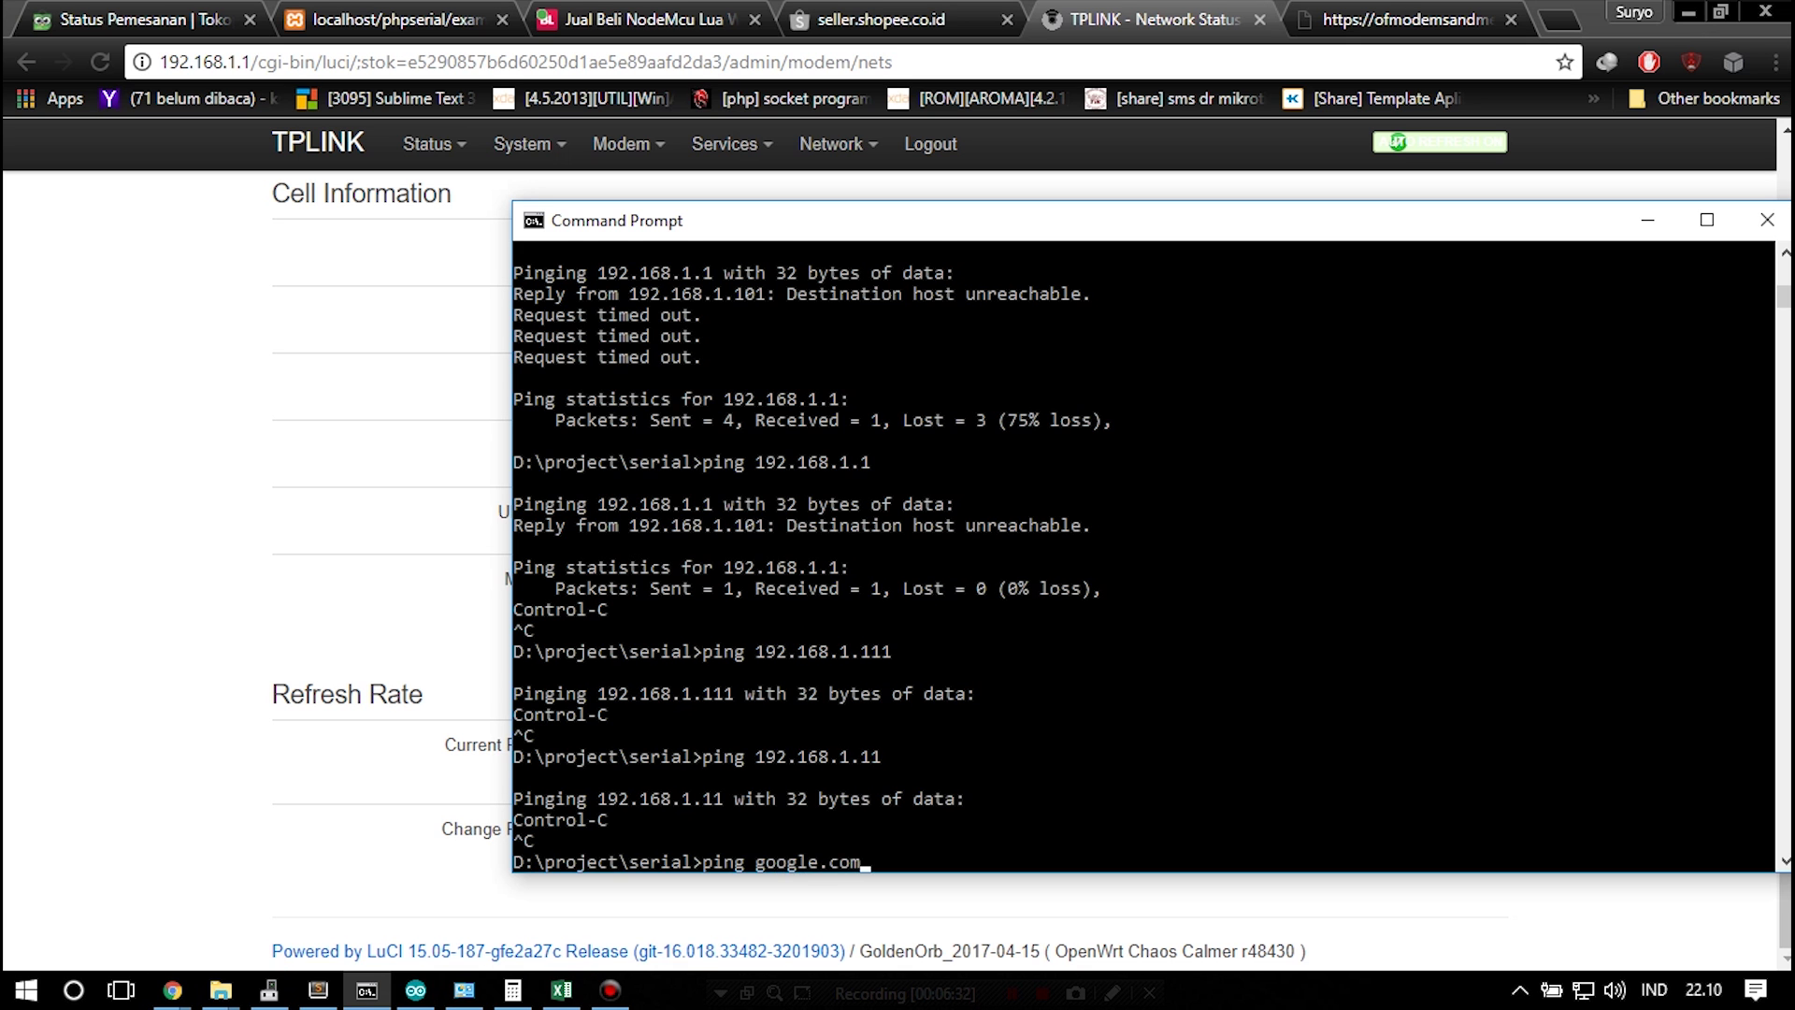
Ping google.com, measure 4.39 Mbps on bwmeter.elnus.net.id, and return to the router tab
key(Return)
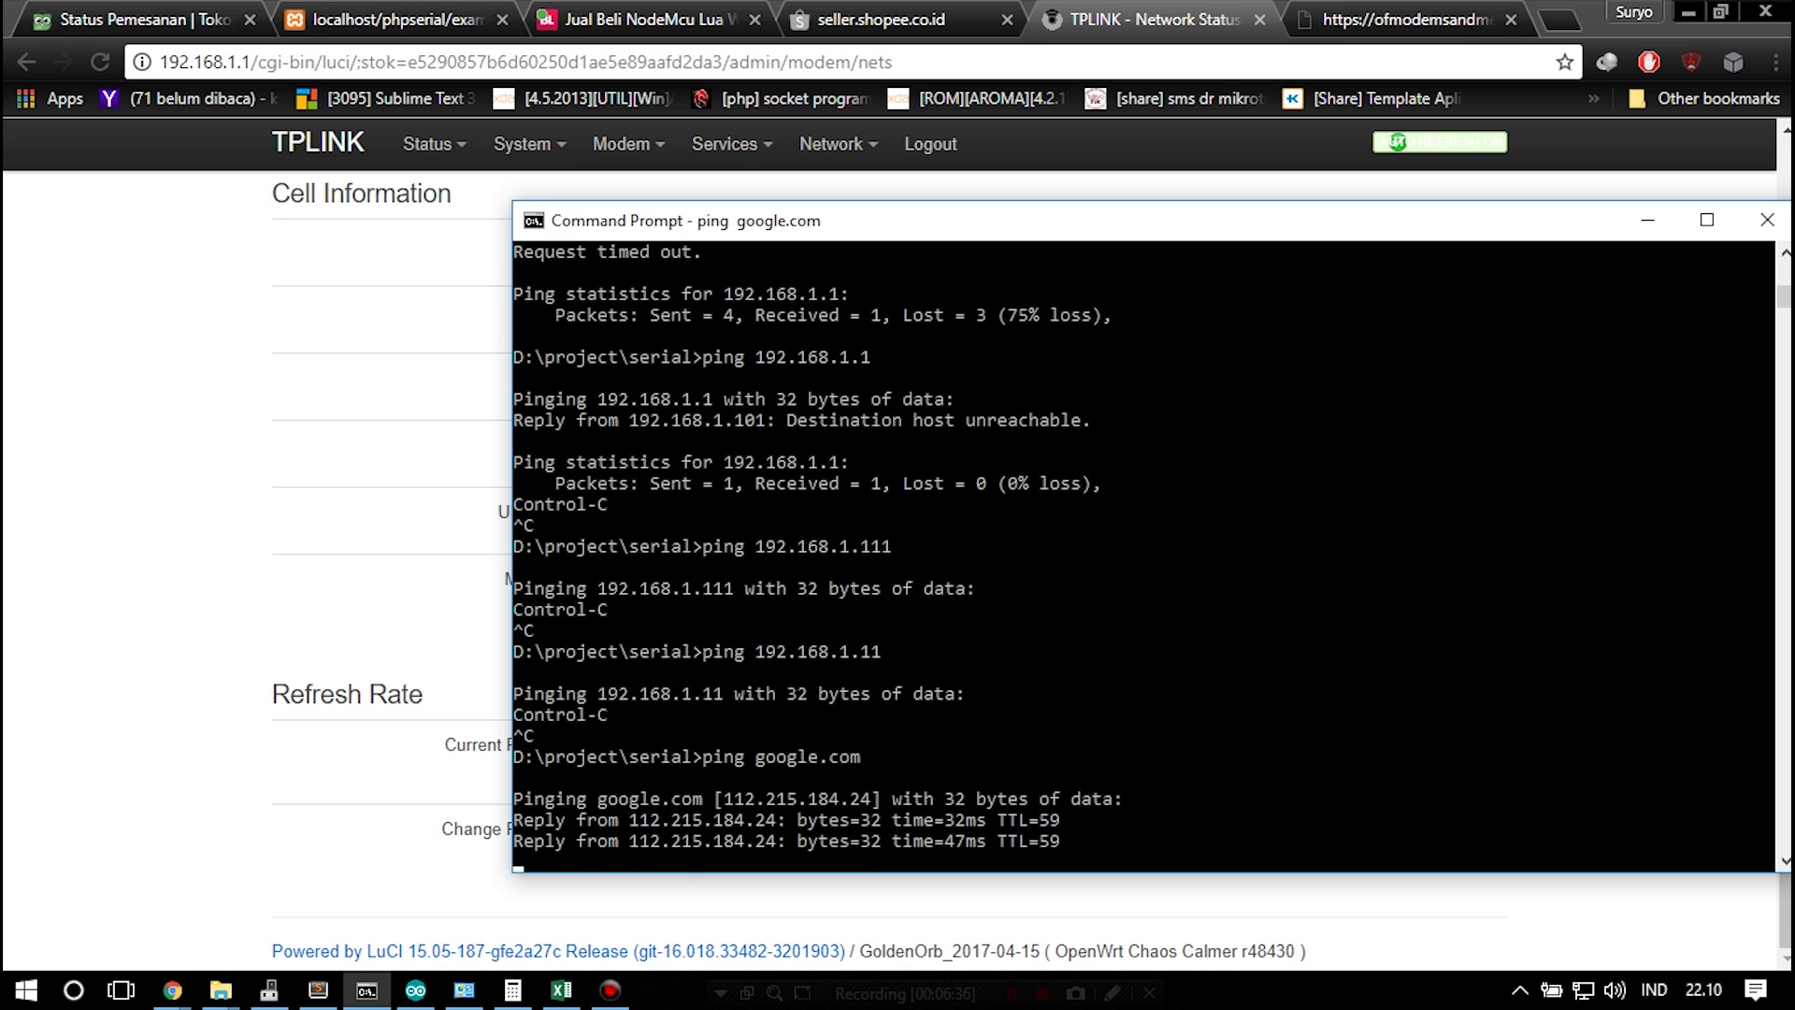
key(alt+Tab)
key(ctrl+t)
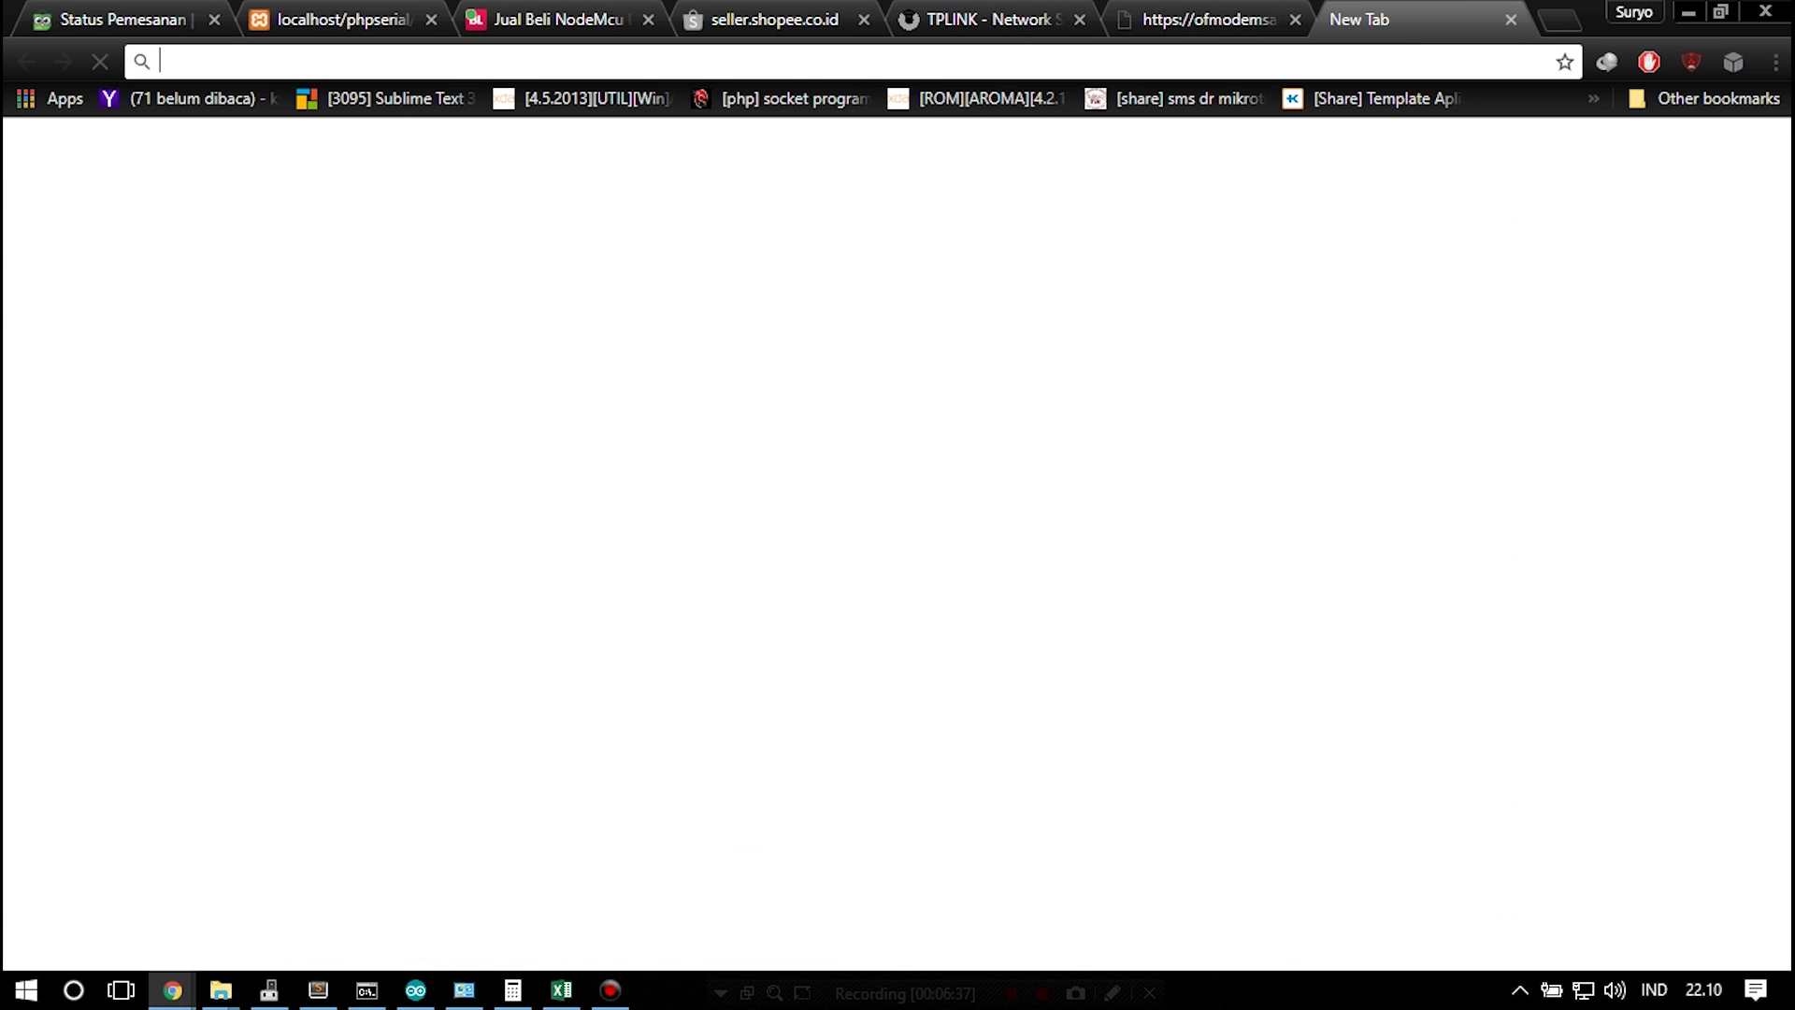
text(bwmeter.elnus.net.id)
key(Return)
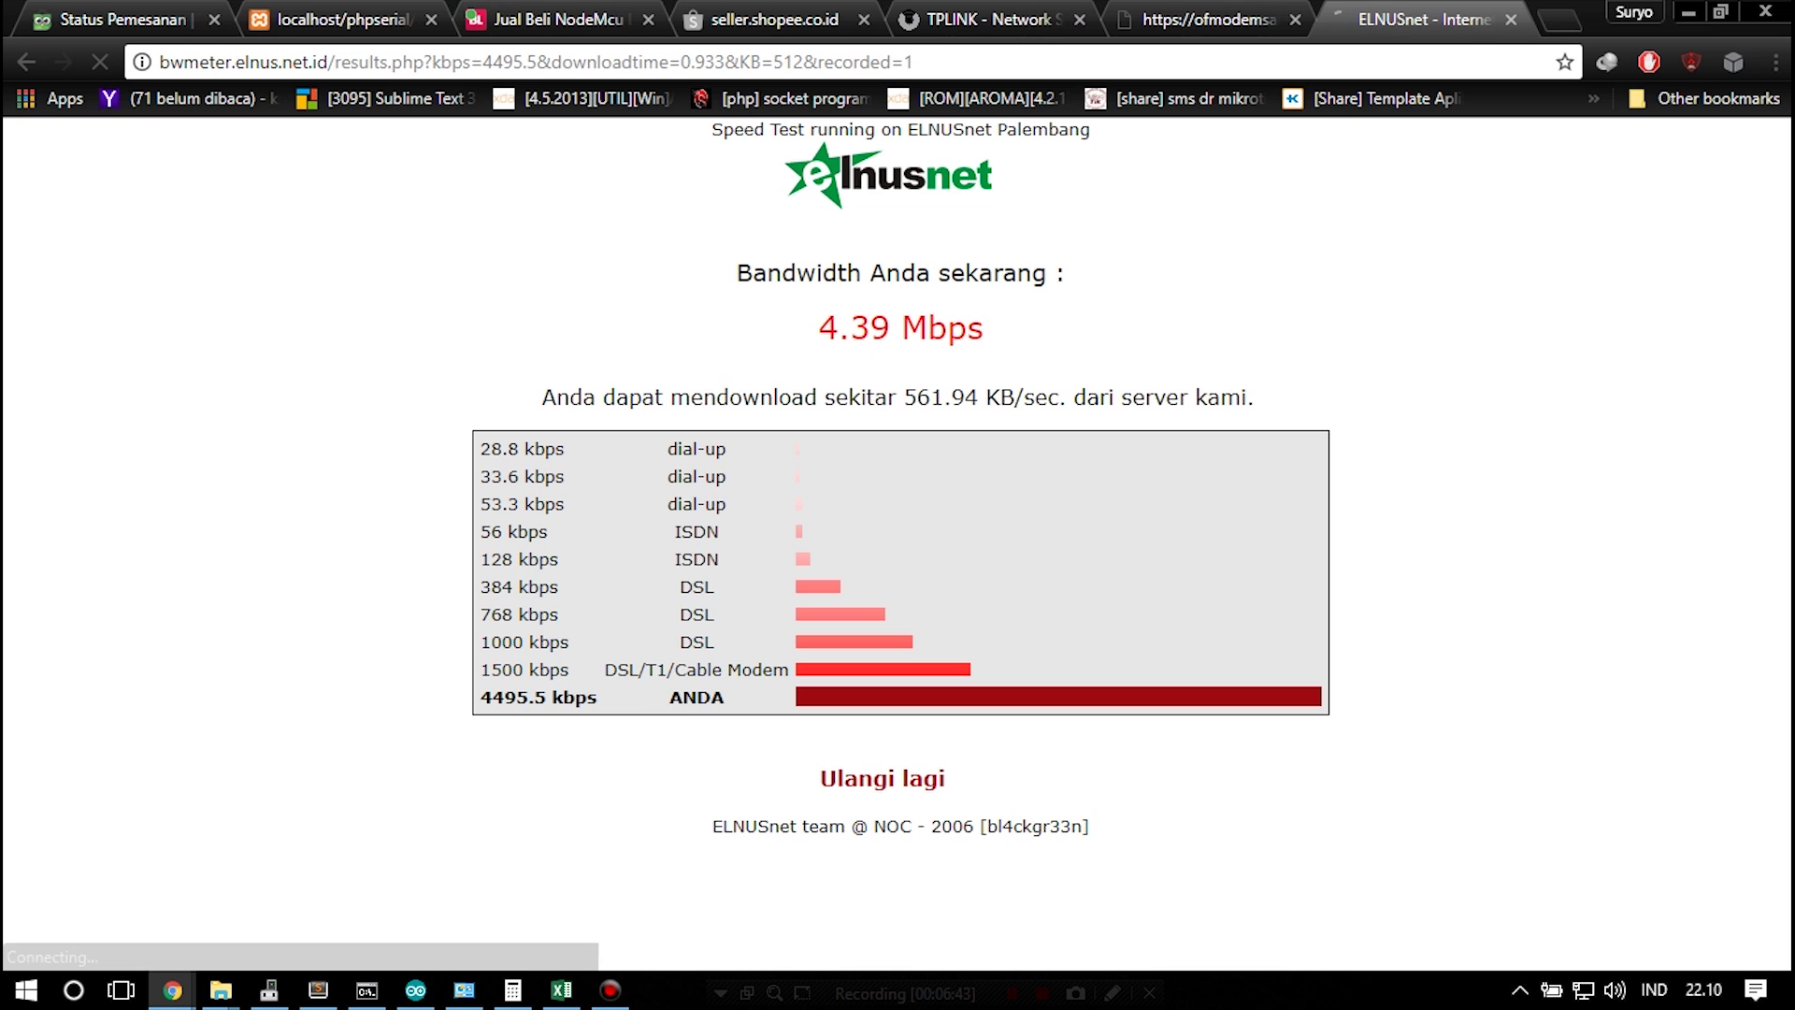
drag(599, 696, 486, 449)
click(486, 449)
key(ctrl+shift+Tab)
key(ctrl+shift+Tab)
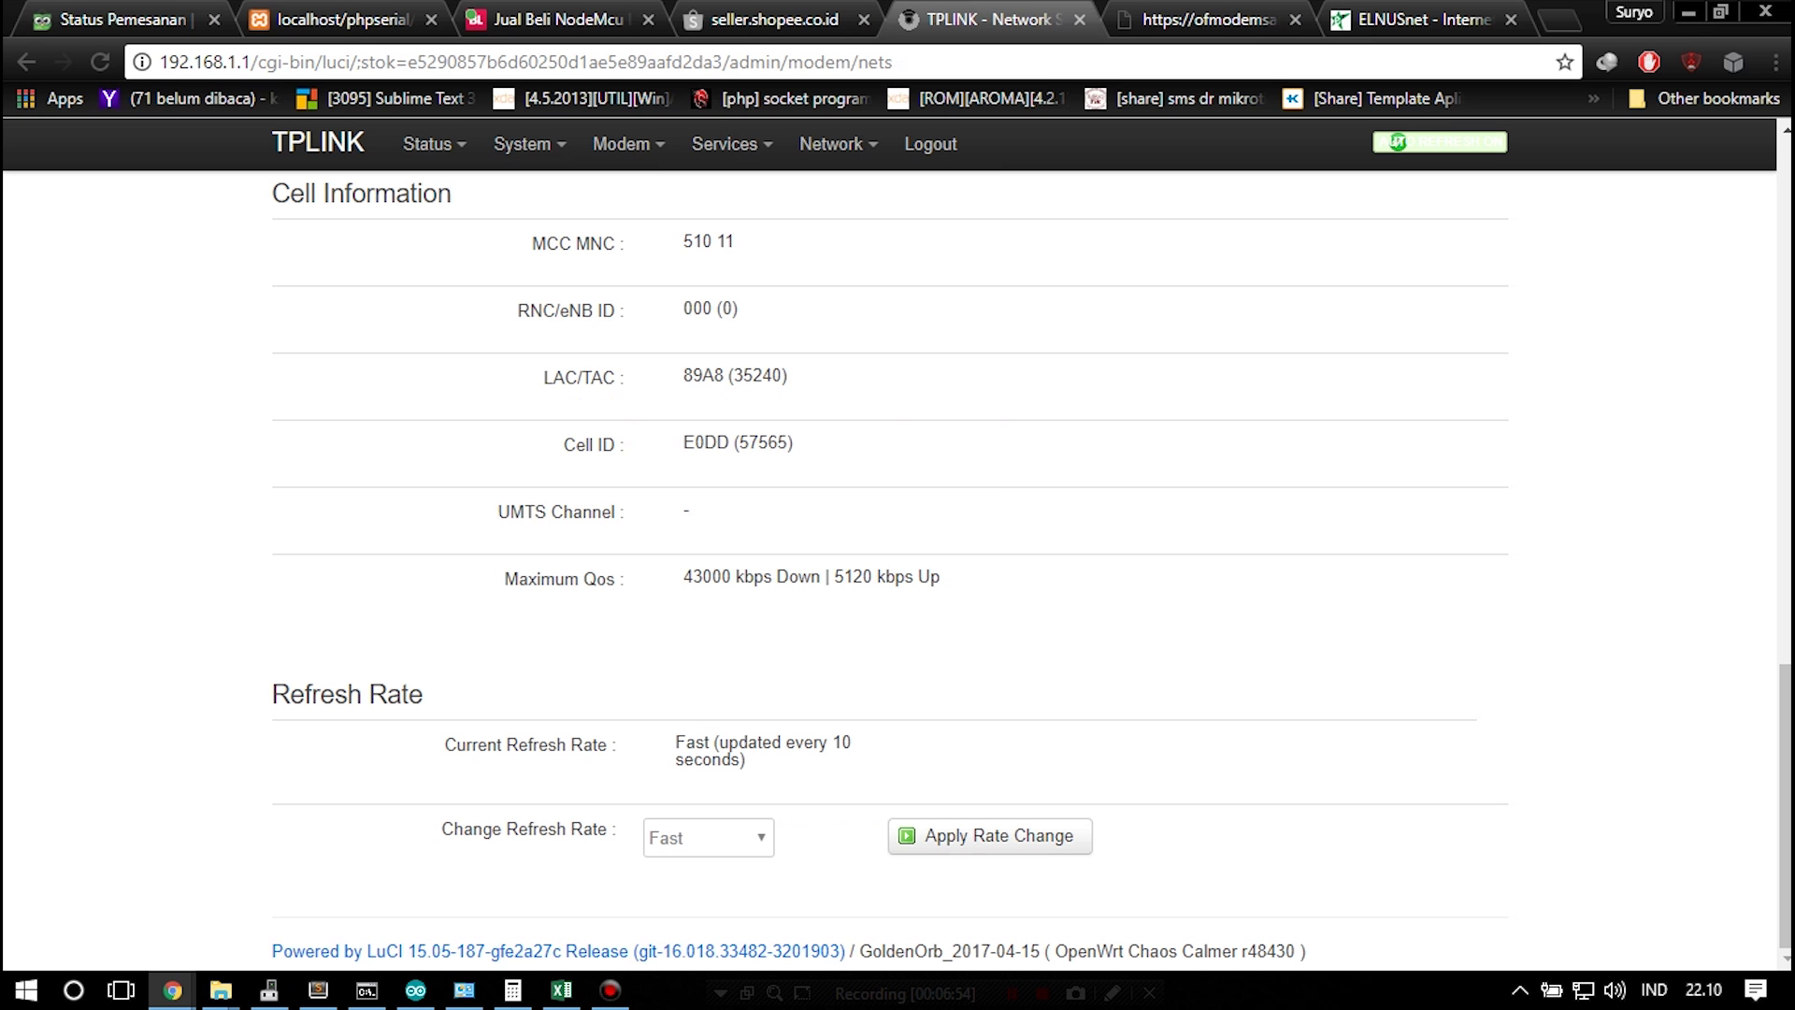
Leave Services > Scheduled Reboot set to Disabled
mouse_move(627, 143)
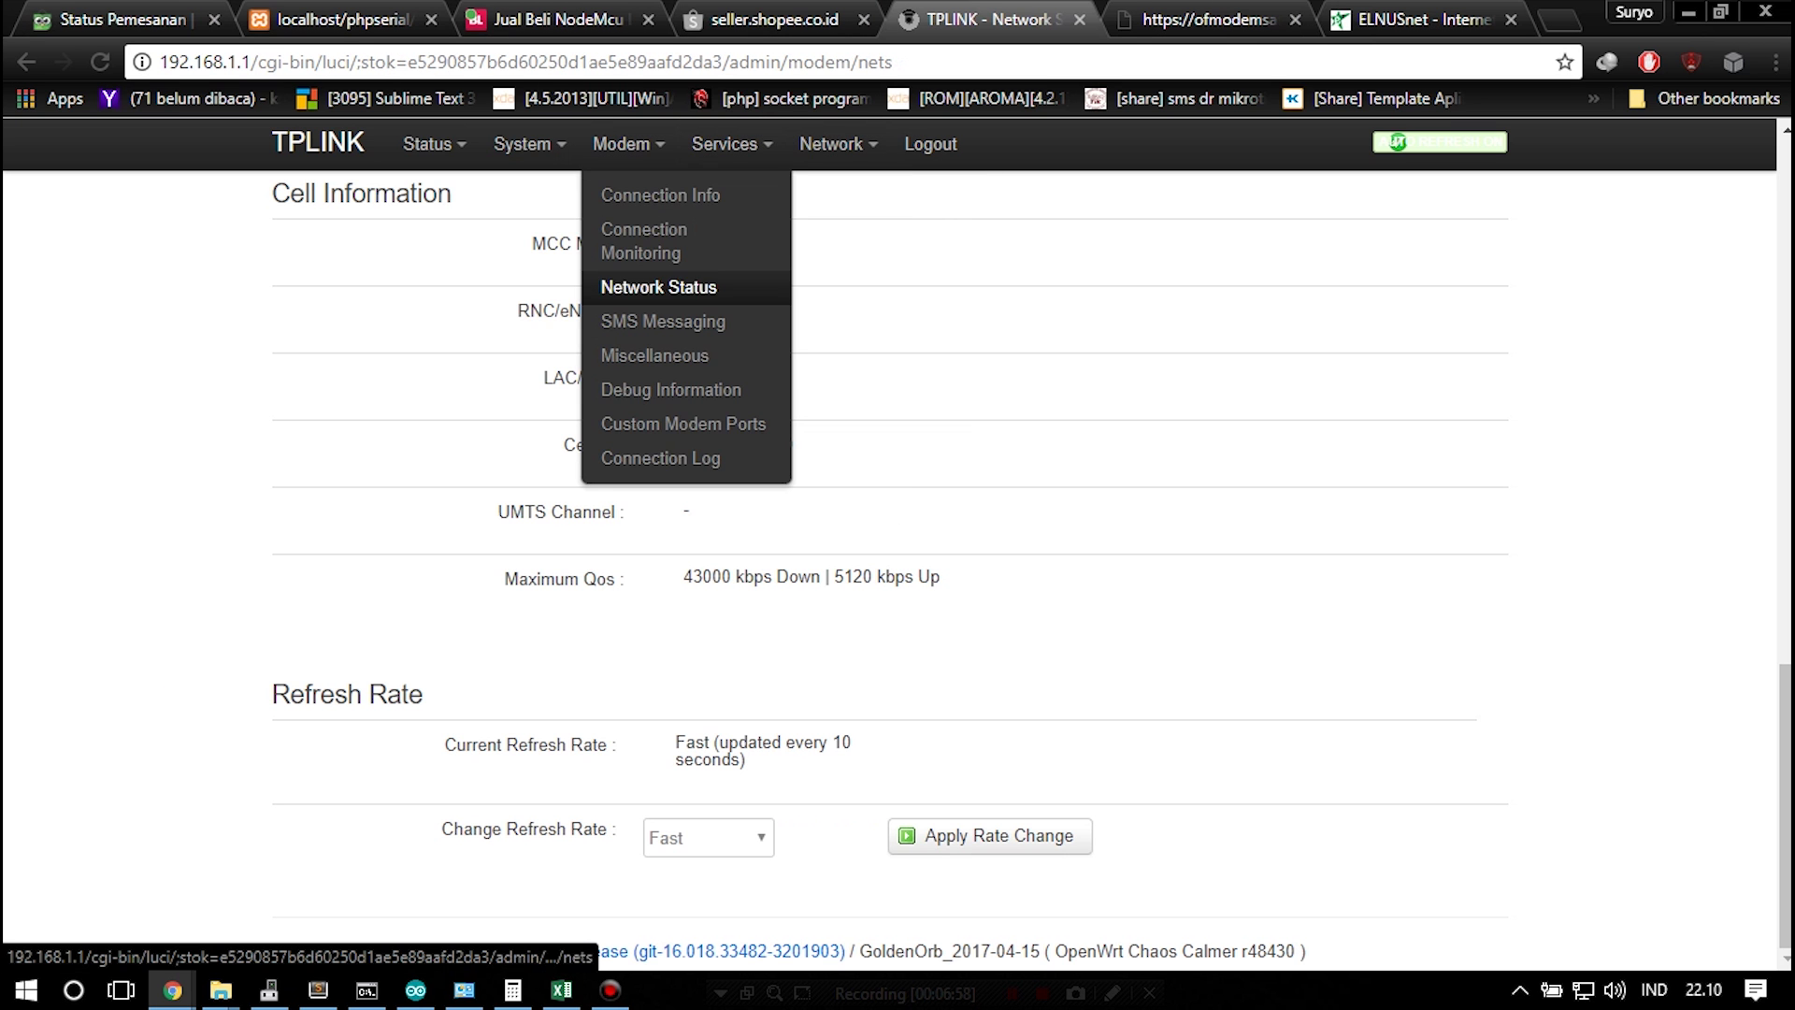
mouse_move(732, 143)
click(771, 194)
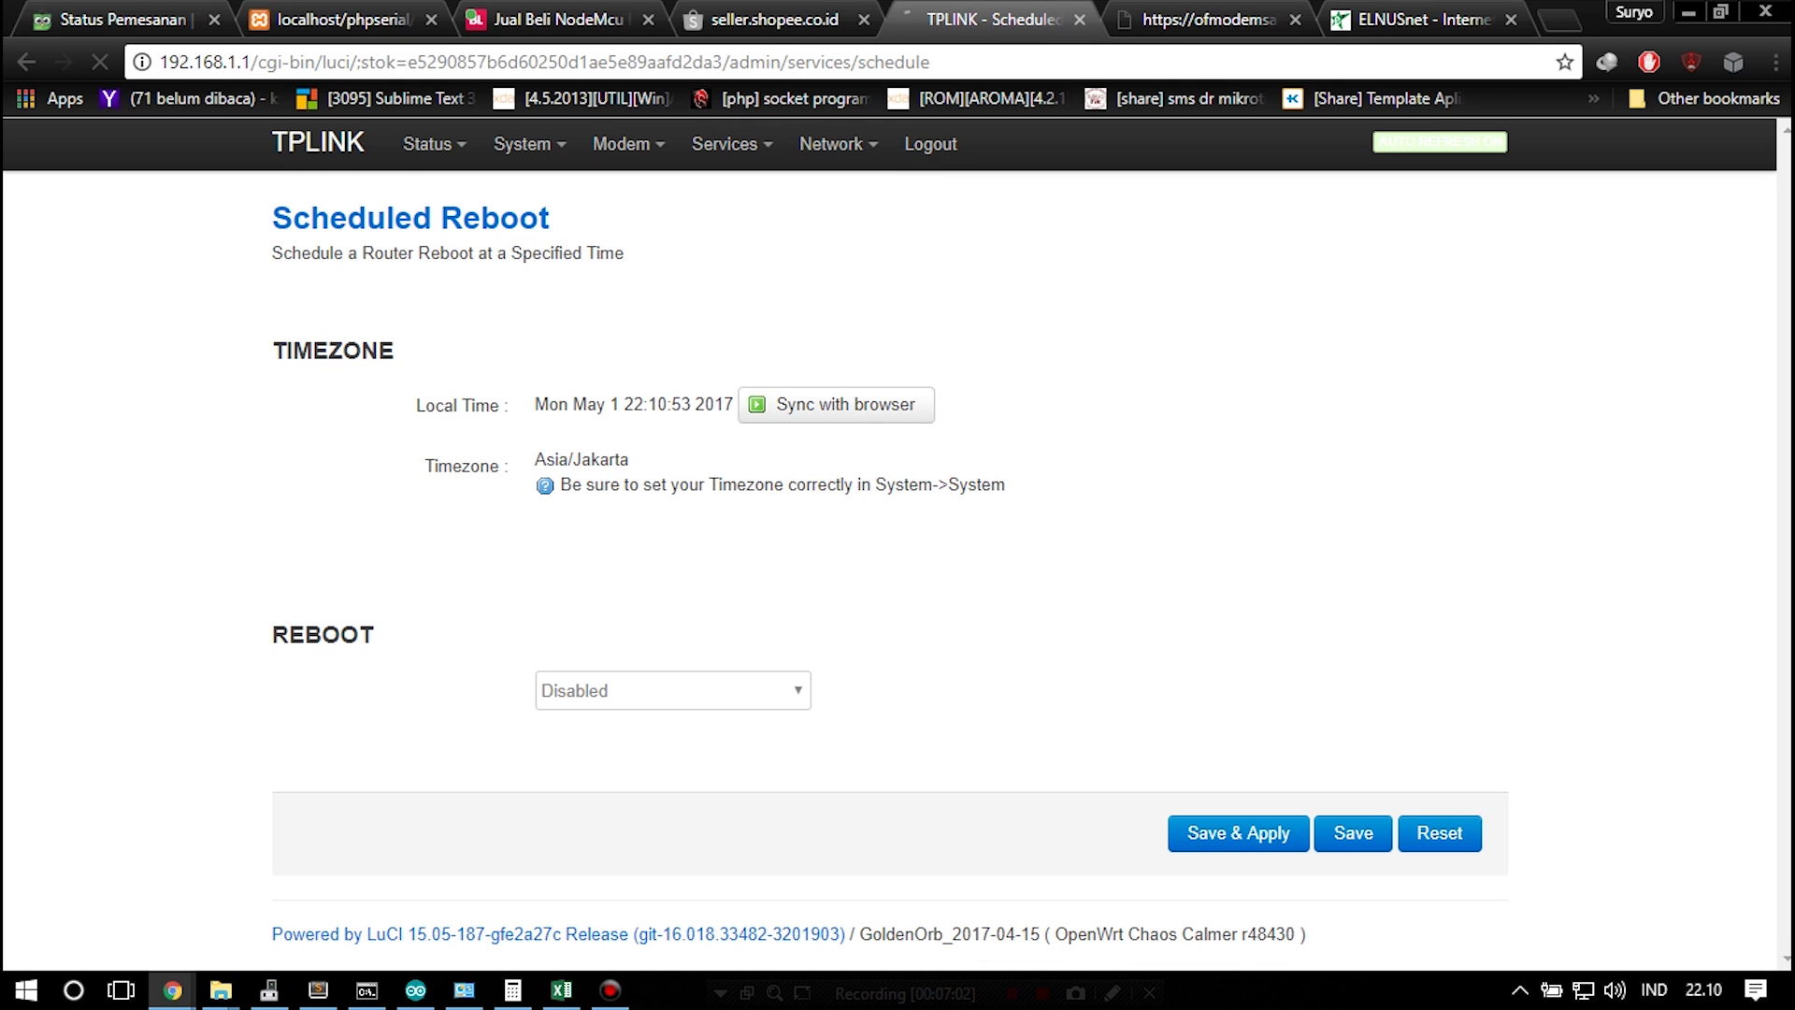
click(673, 690)
click(599, 721)
Enable Modem 1 connection monitoring with reconnect and set the Tracking IP to 8.8.8.8
click(645, 241)
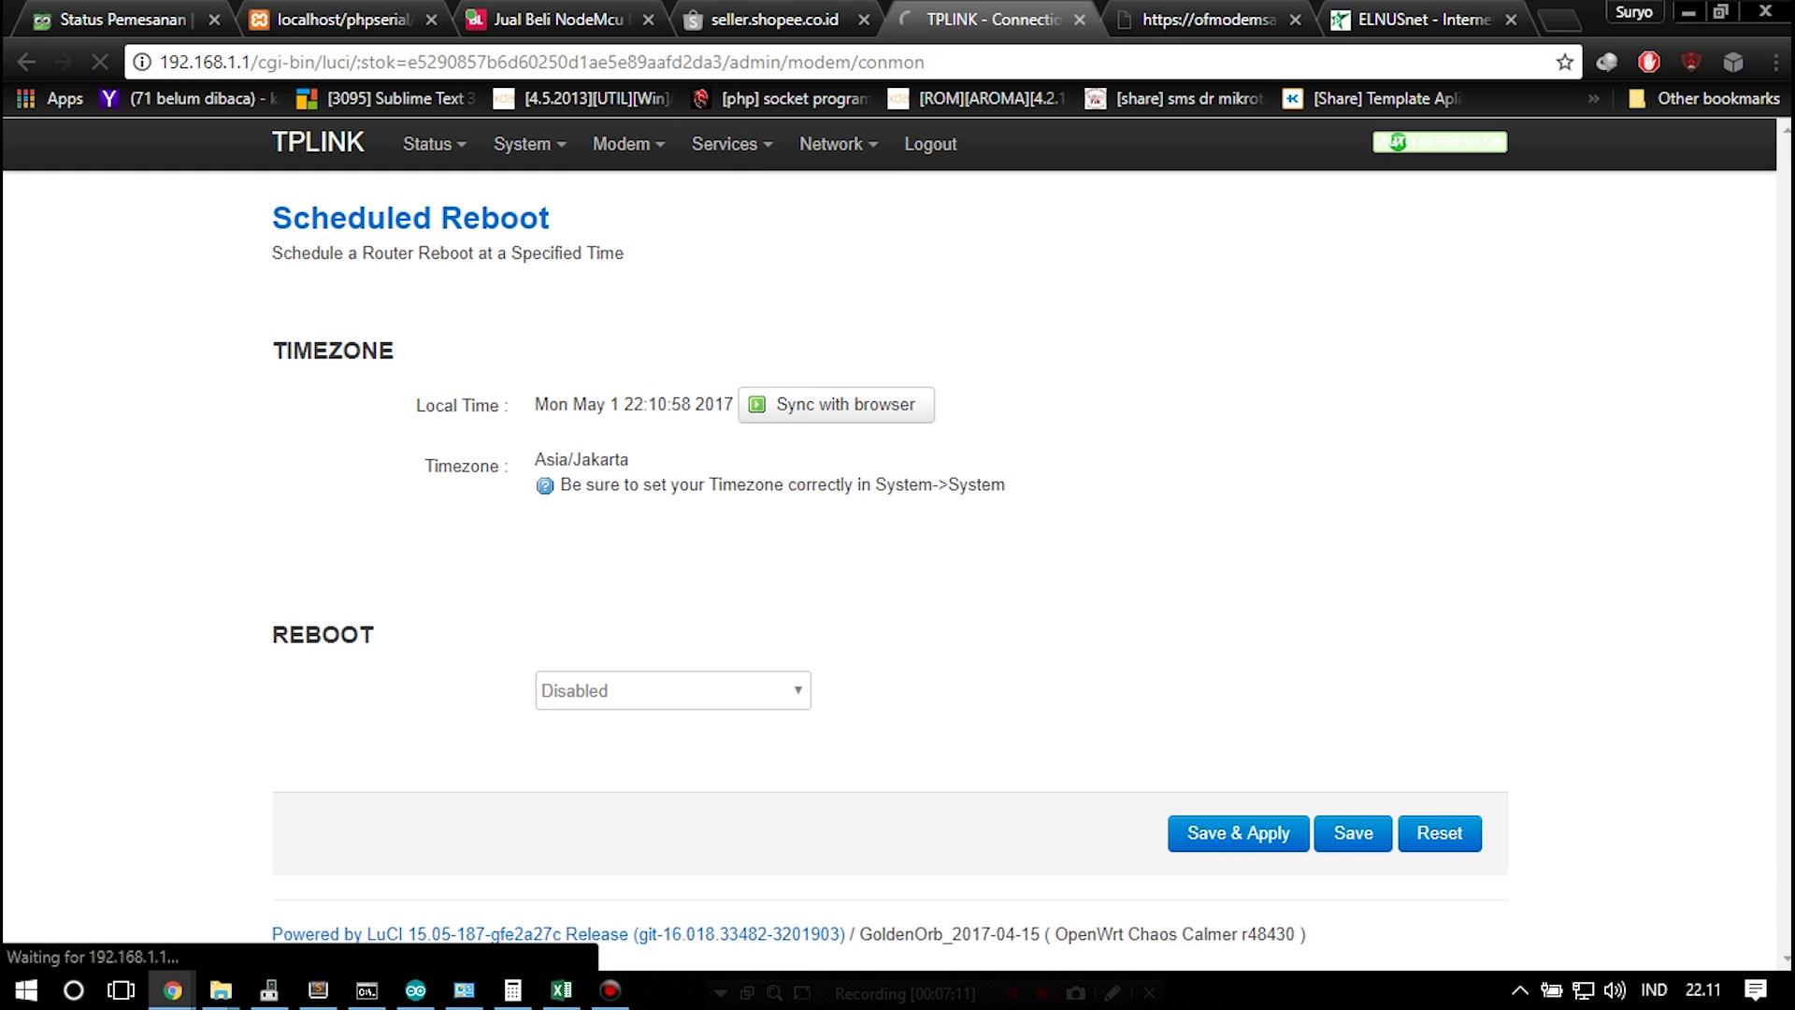
click(673, 431)
click(608, 477)
scroll(898, 561, down, 6)
click(654, 428)
text(8.8.8.8)
scroll(898, 561, up, 5)
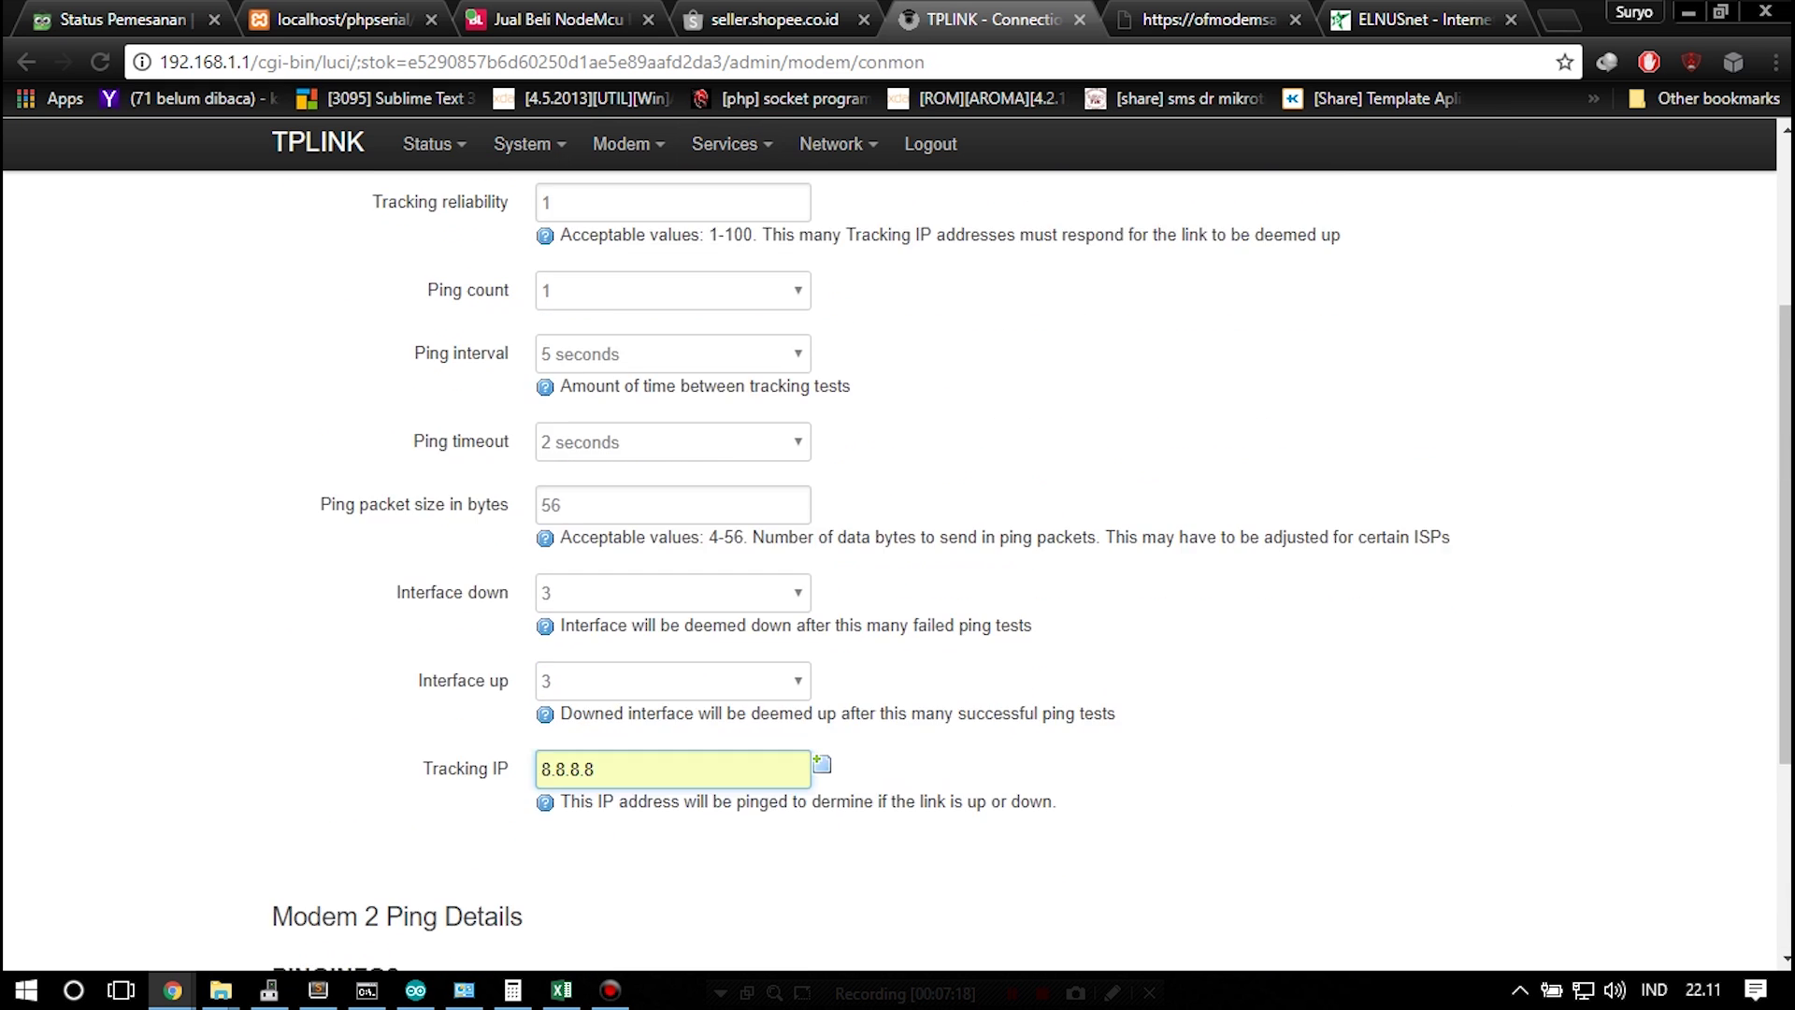
scroll(898, 561, down, 5)
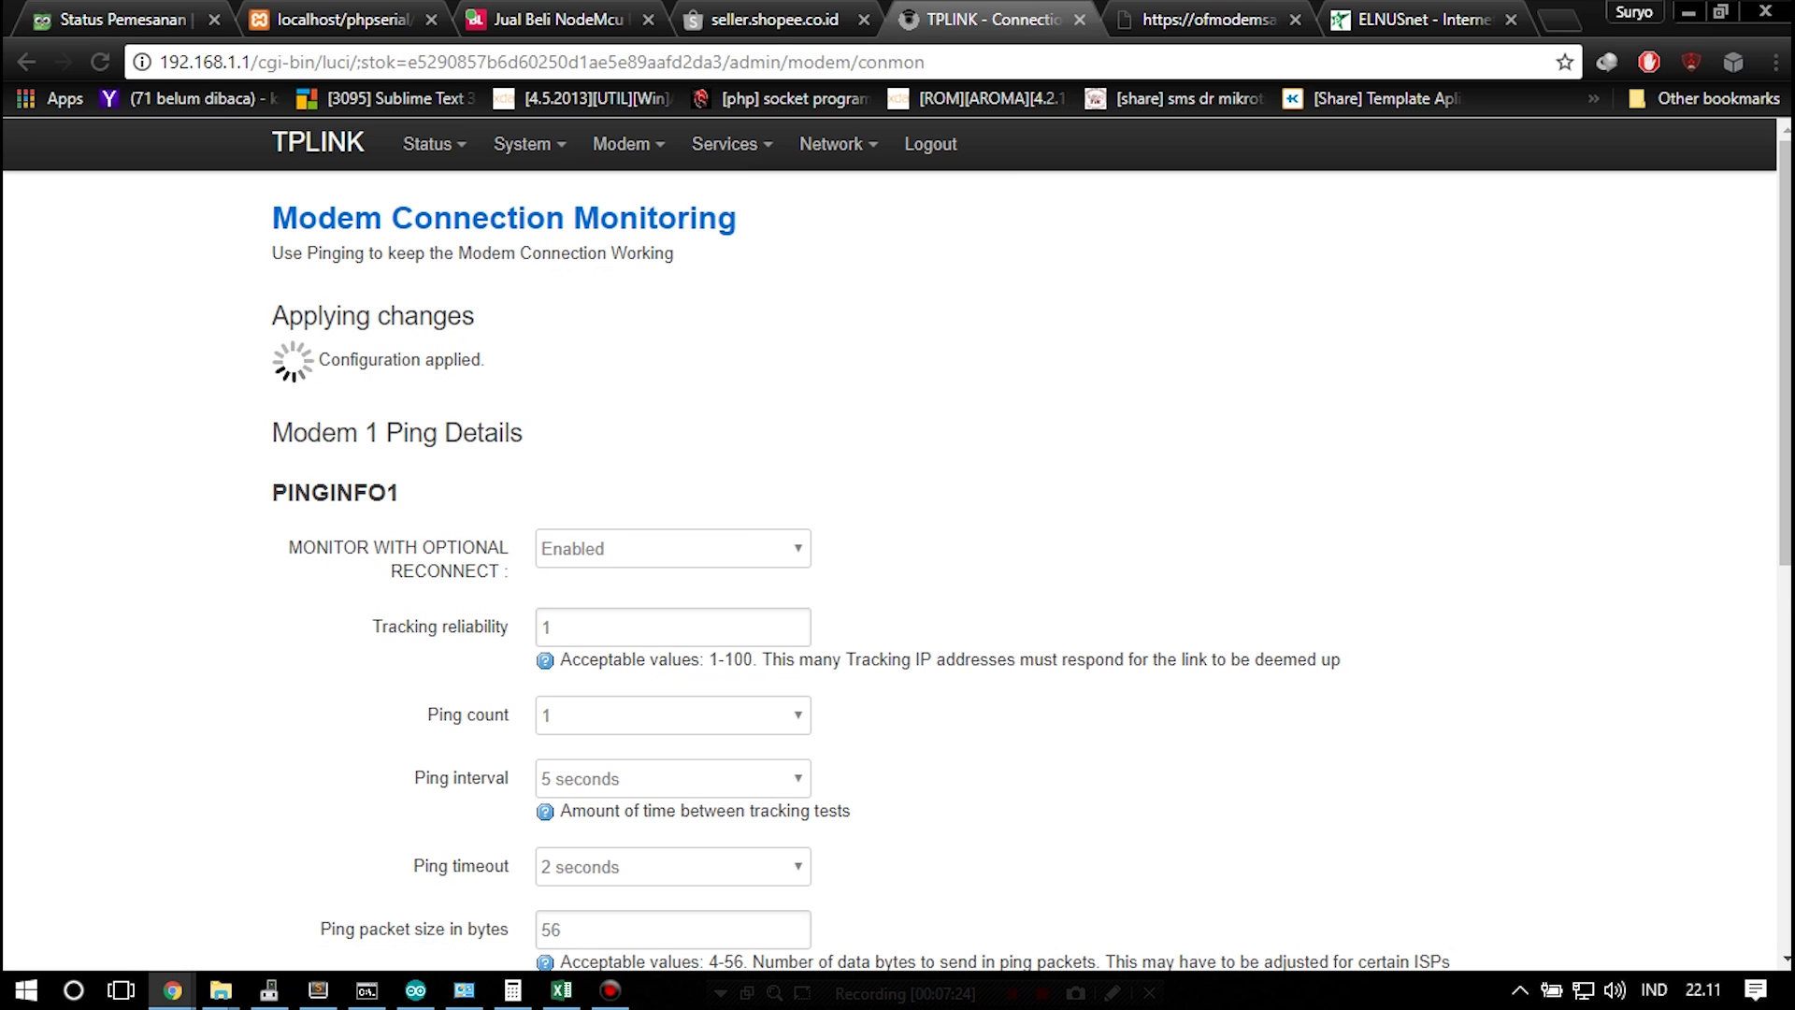
Show the Wireless Overview with the ROOter WPA PSK (CCMP) access point and disabled client
mouse_move(838, 145)
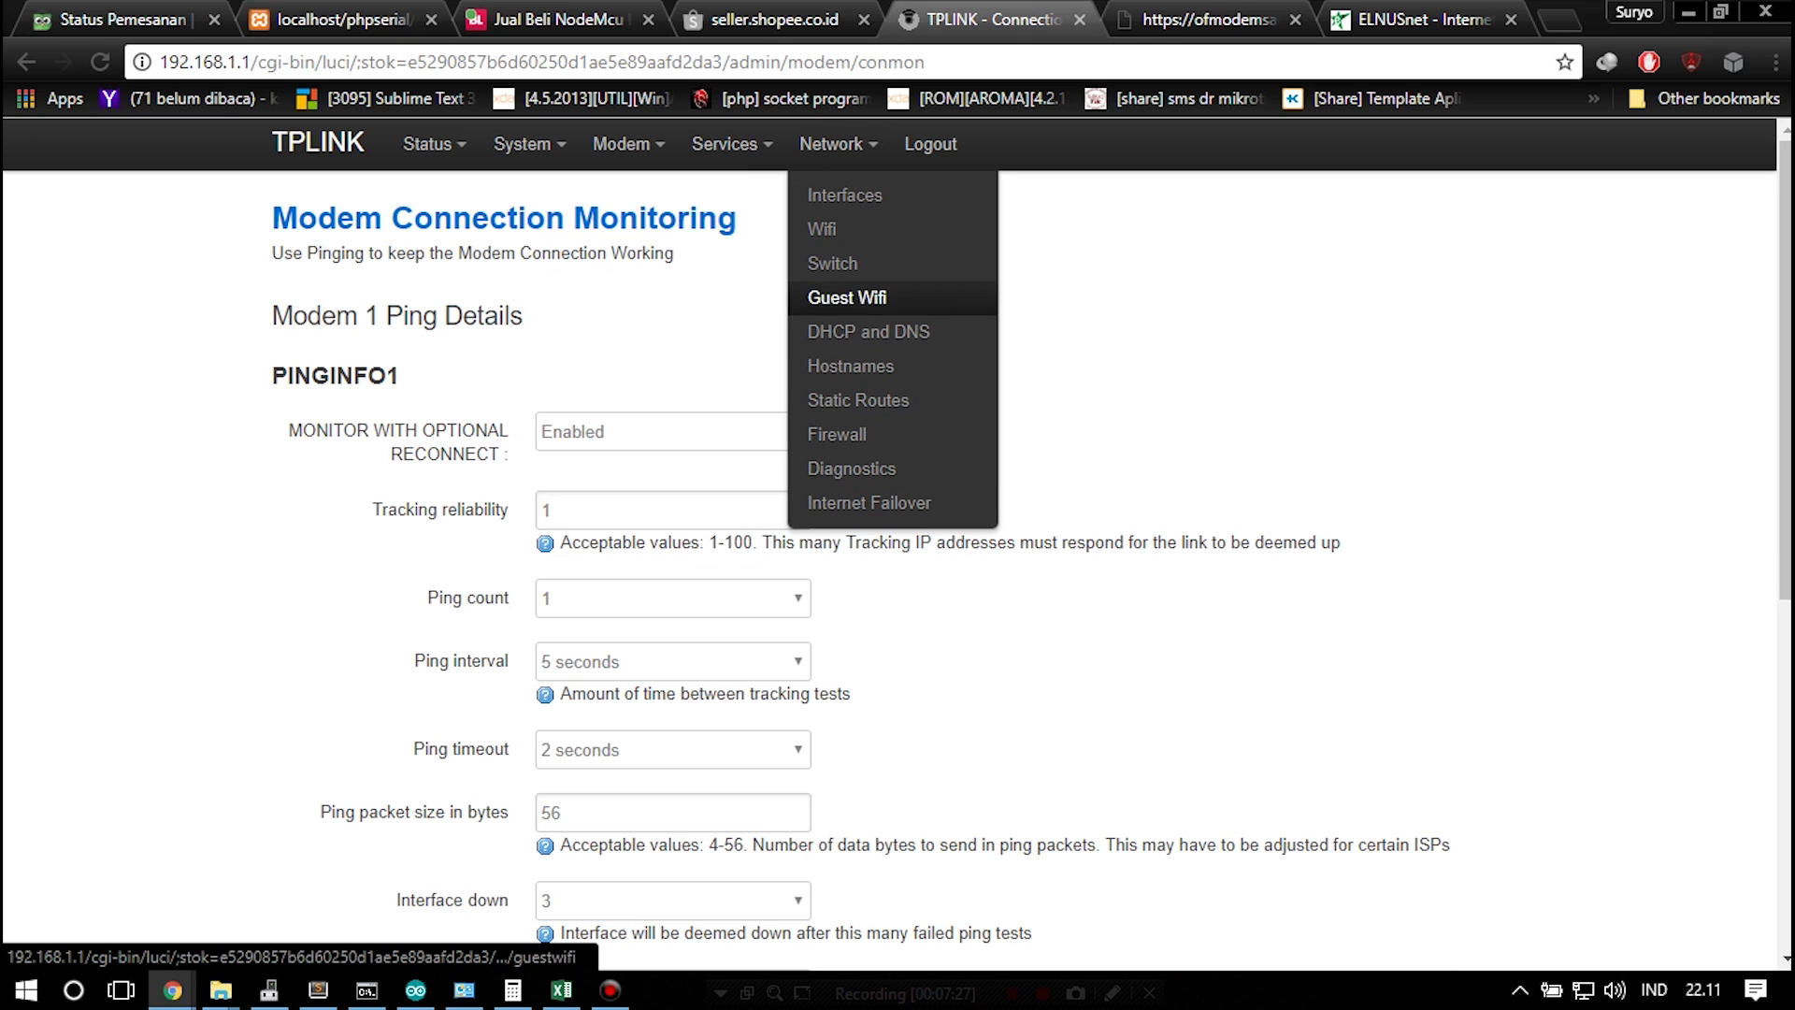
click(823, 229)
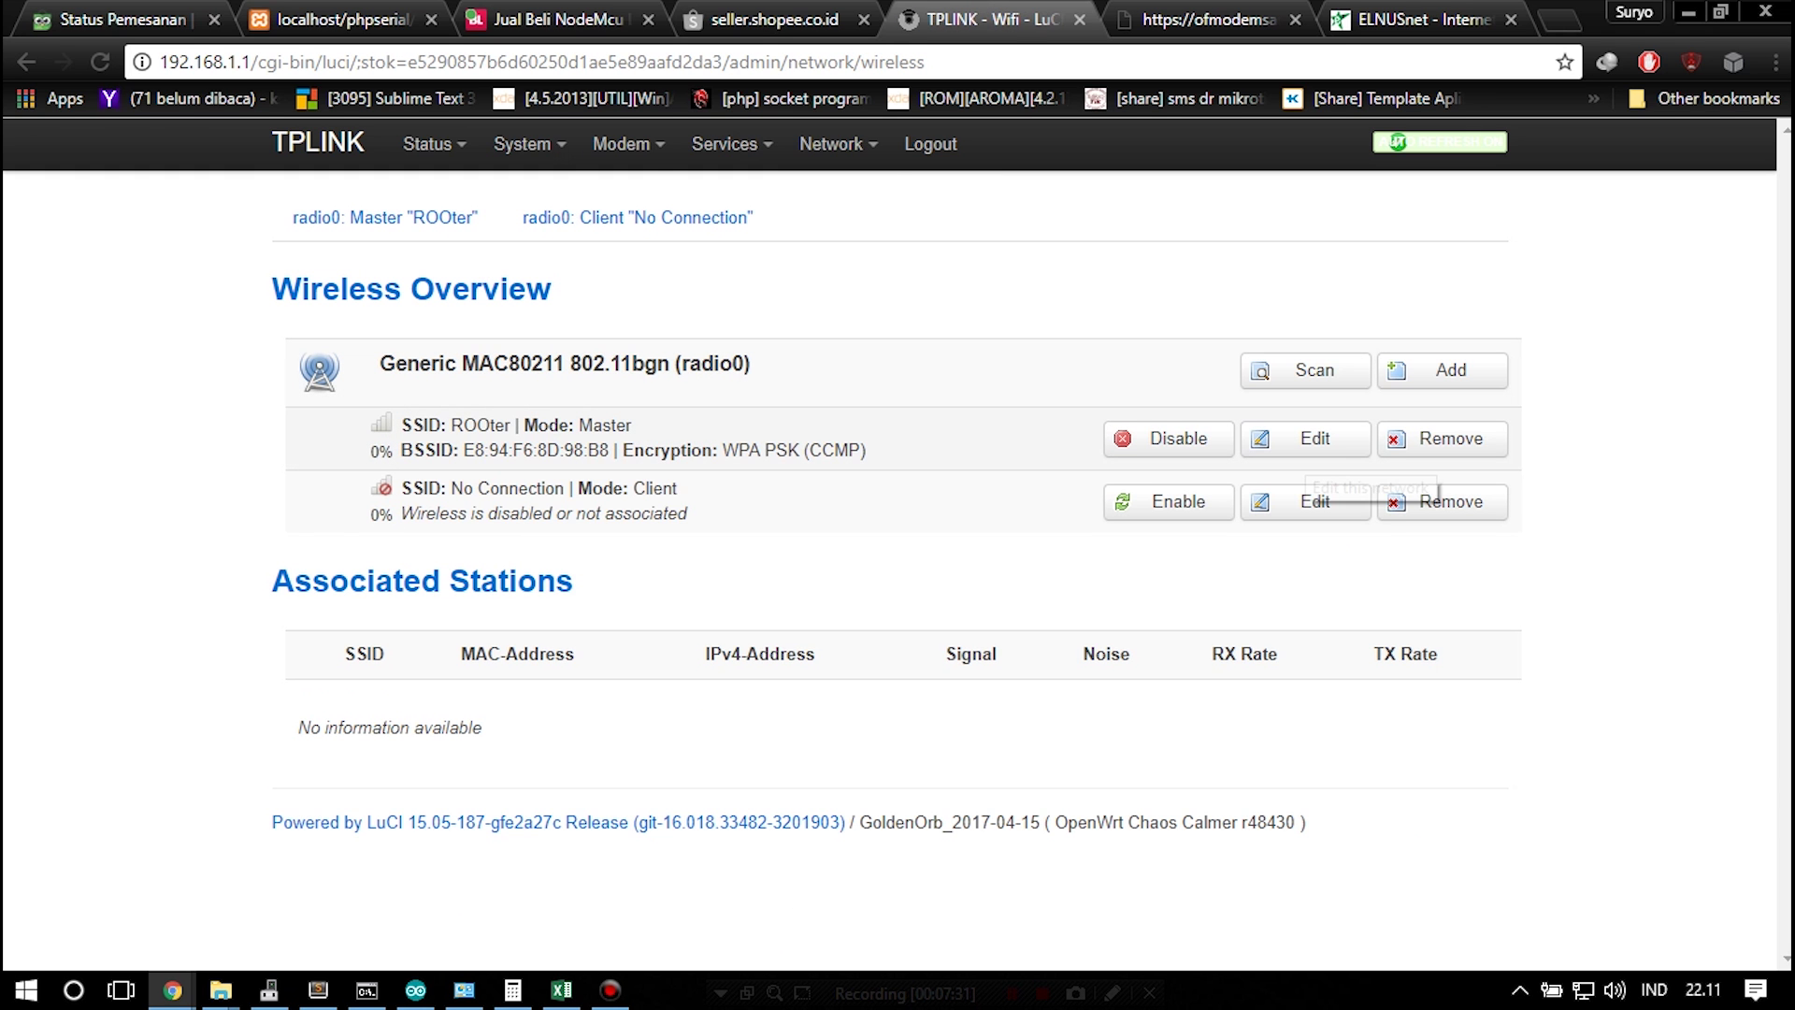
mouse_move(522, 143)
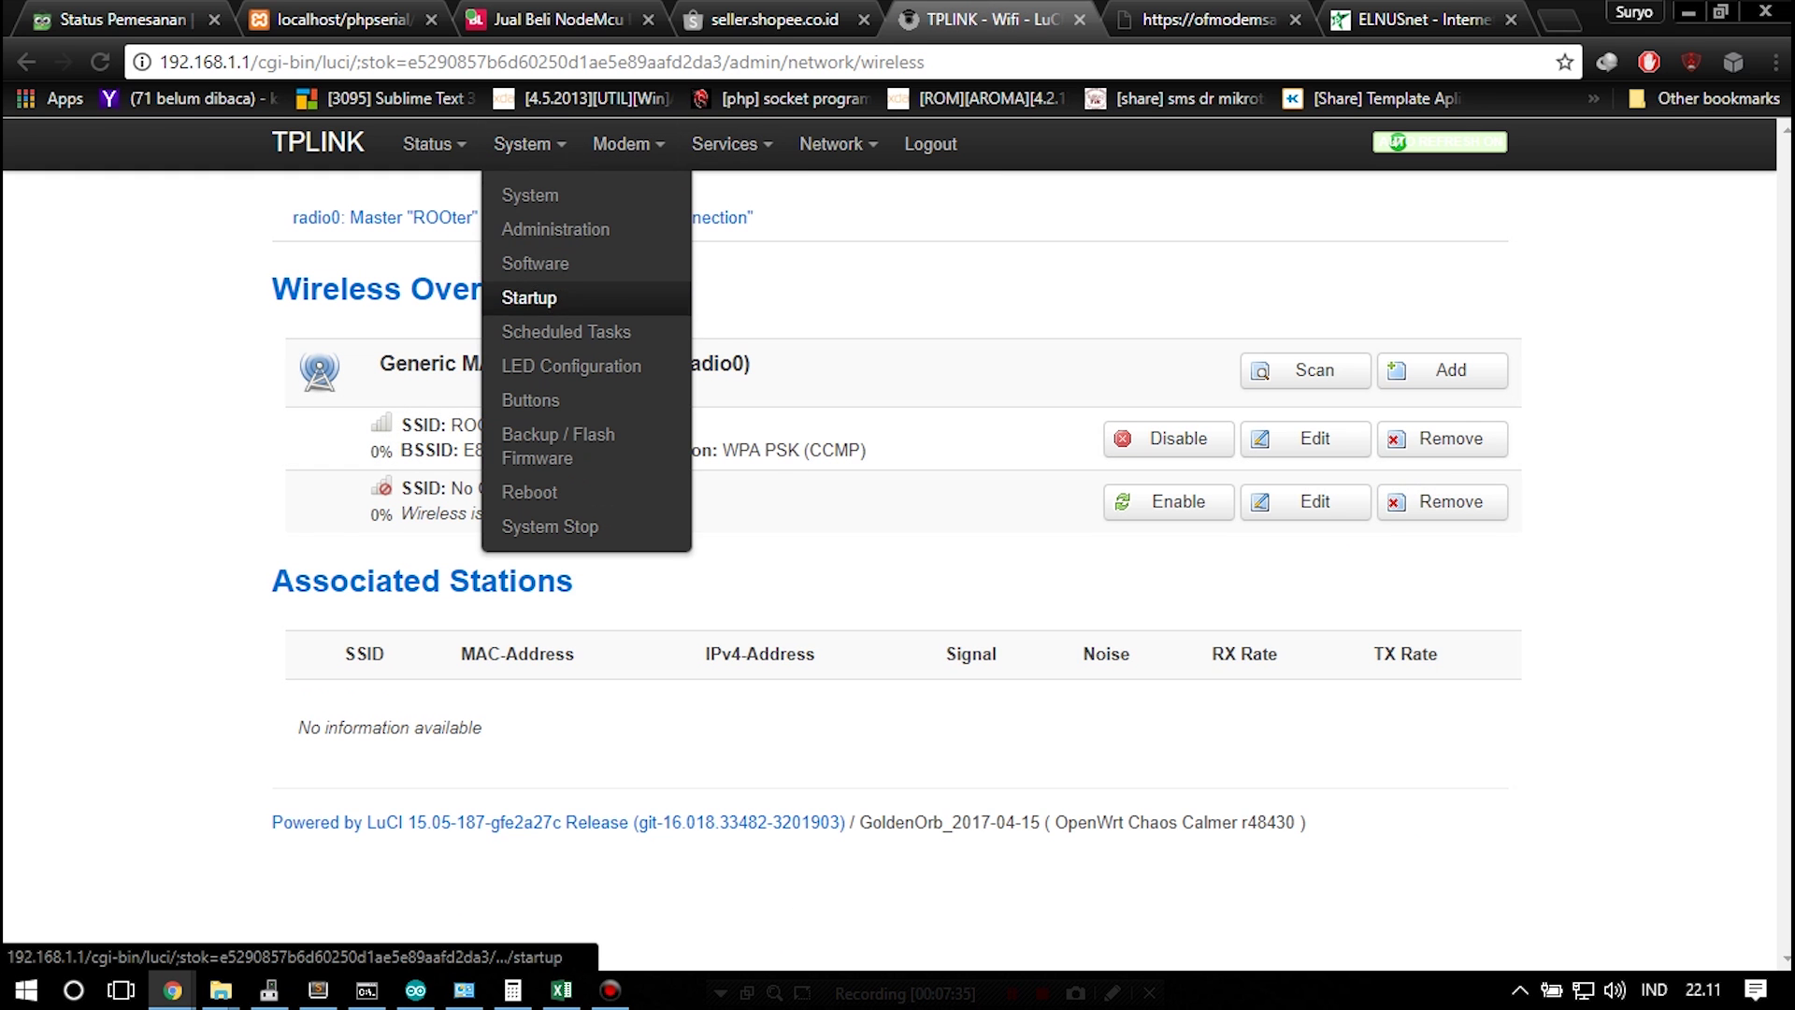
mouse_move(428, 143)
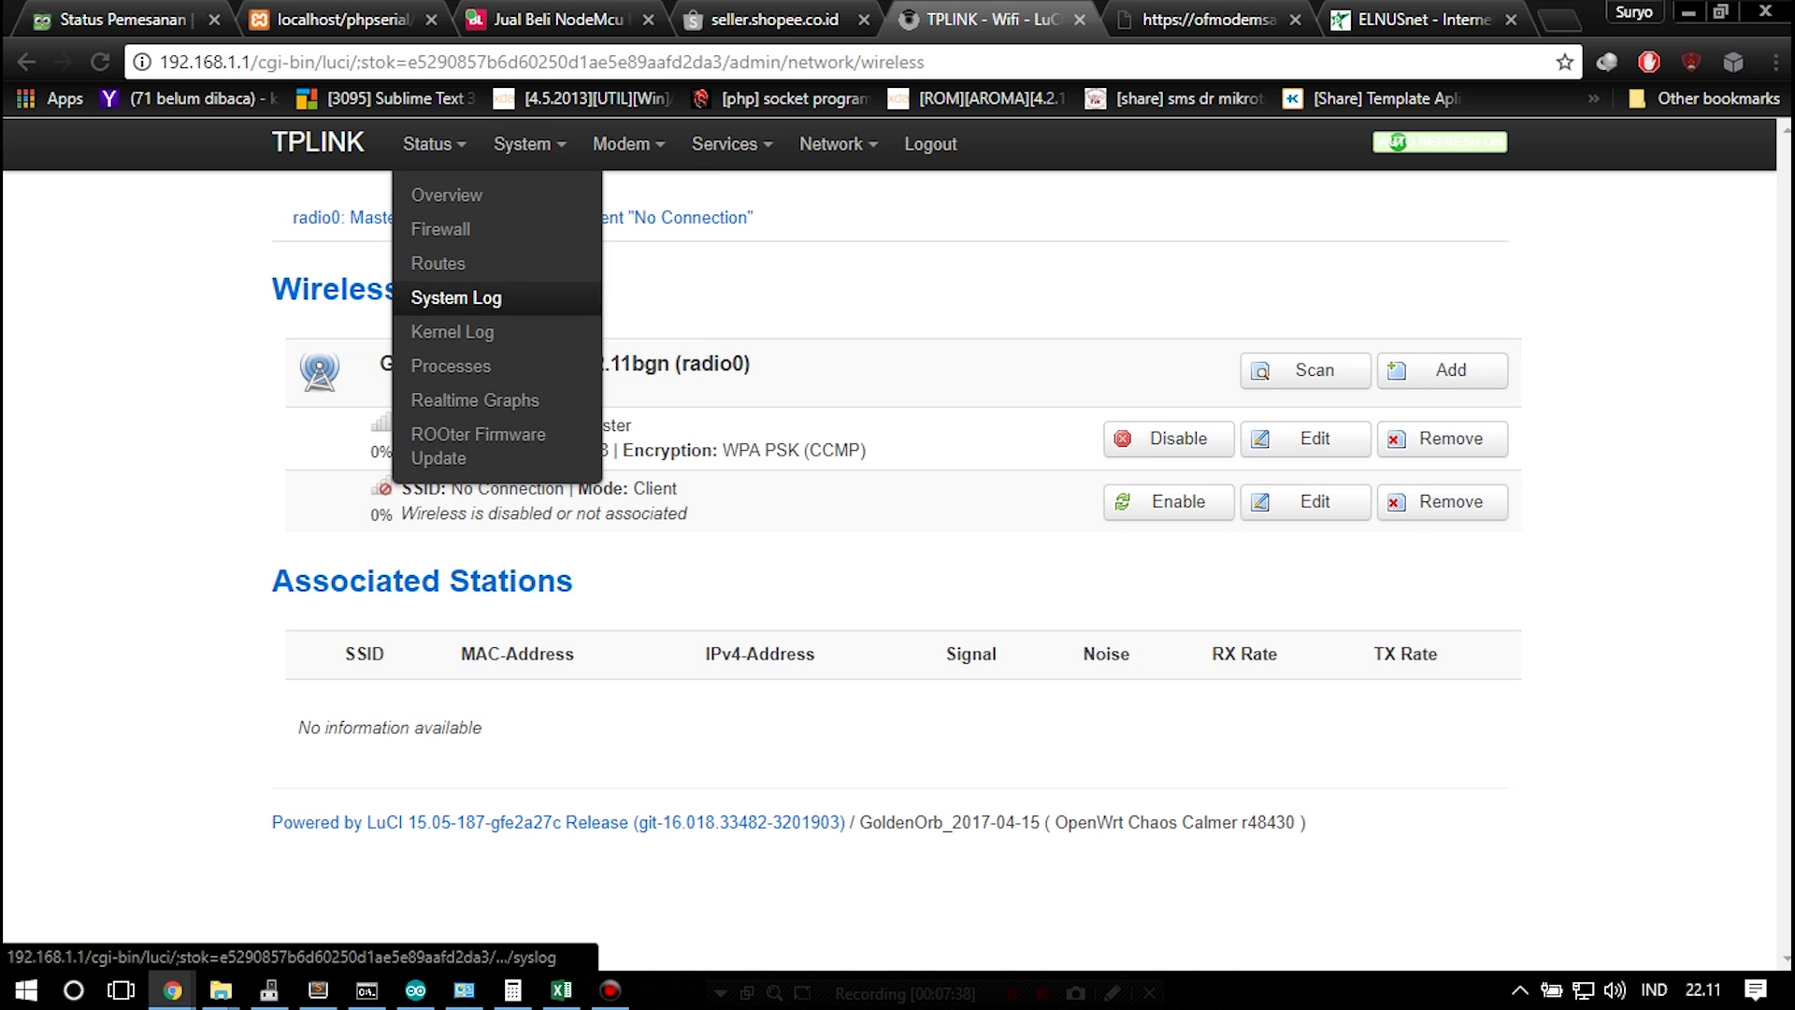
mouse_move(731, 143)
mouse_move(838, 143)
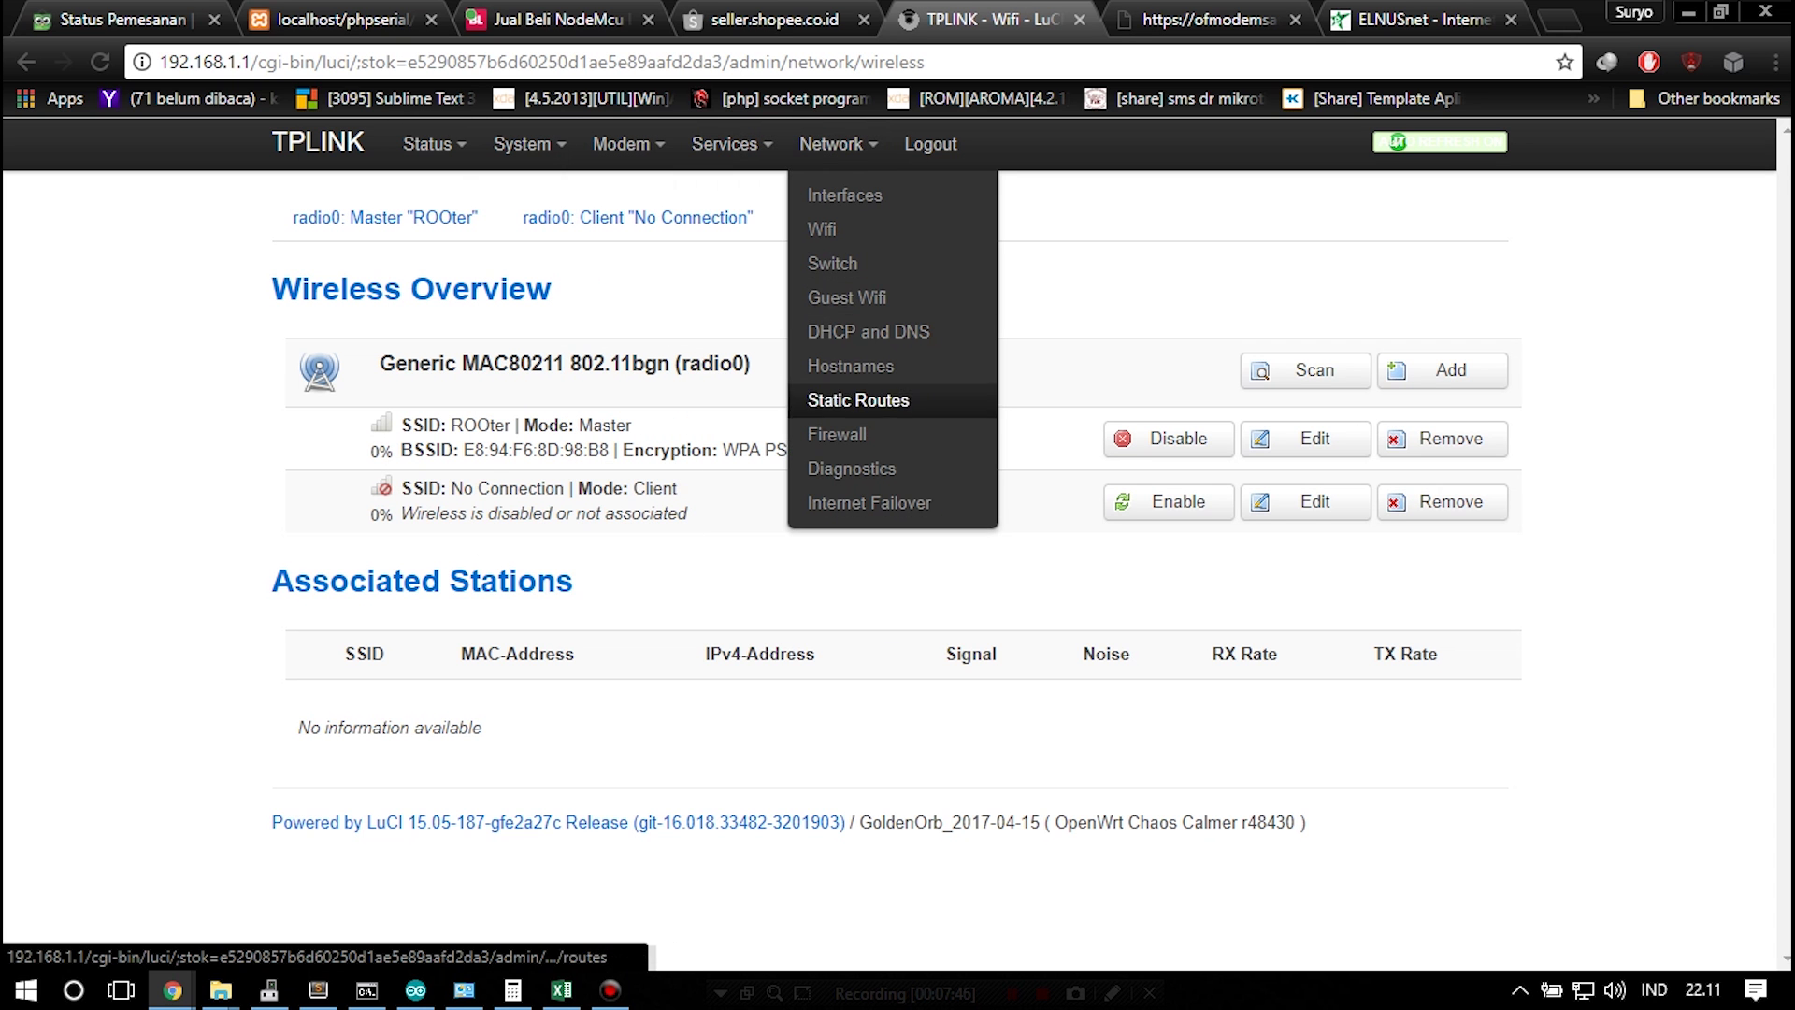